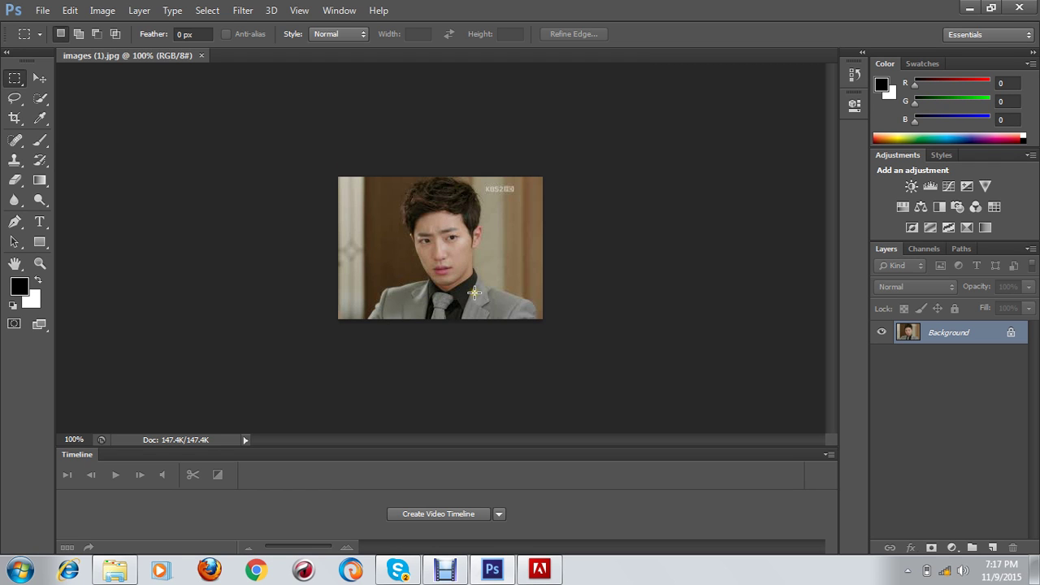
# - Switch to the file explorer and show the Bollywood folder, inside Picture on Local Disk (H:), as medium icons
pyautogui.hotkey('ctrl', '+')
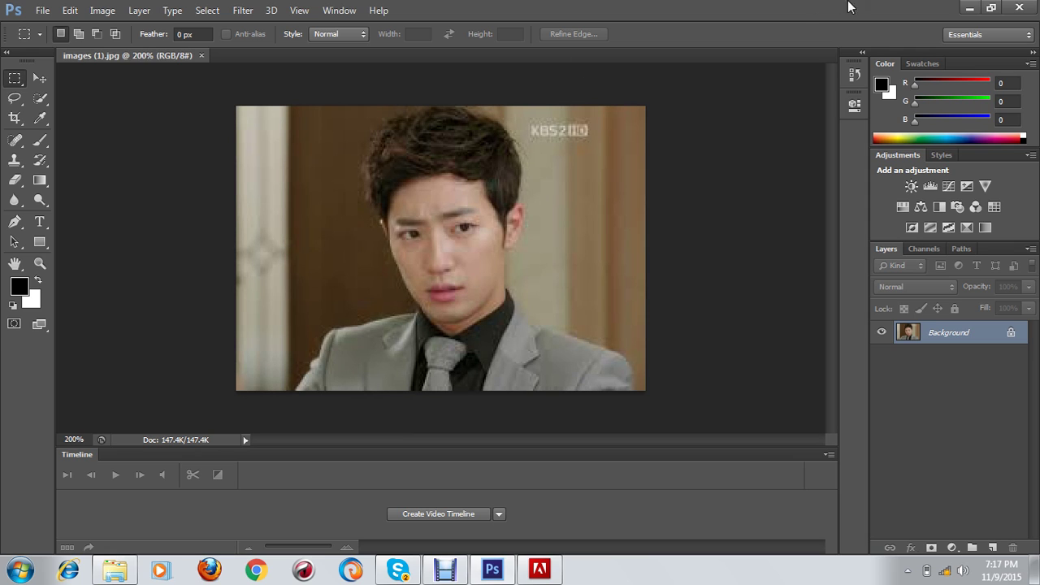
pyautogui.click(969, 8)
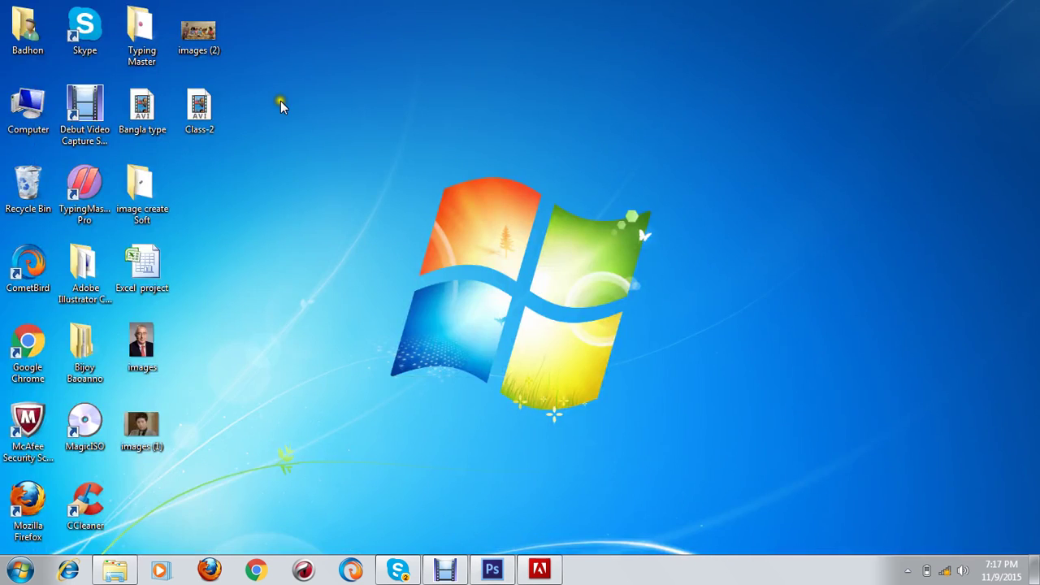
pyautogui.doubleClick(29, 106)
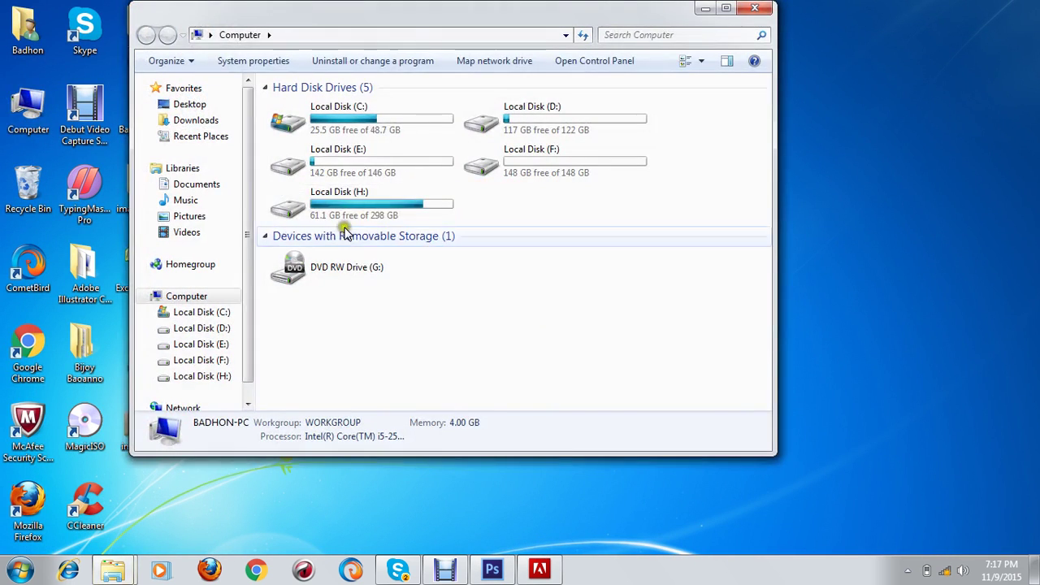
pyautogui.click(338, 203)
pyautogui.doubleClick(339, 203)
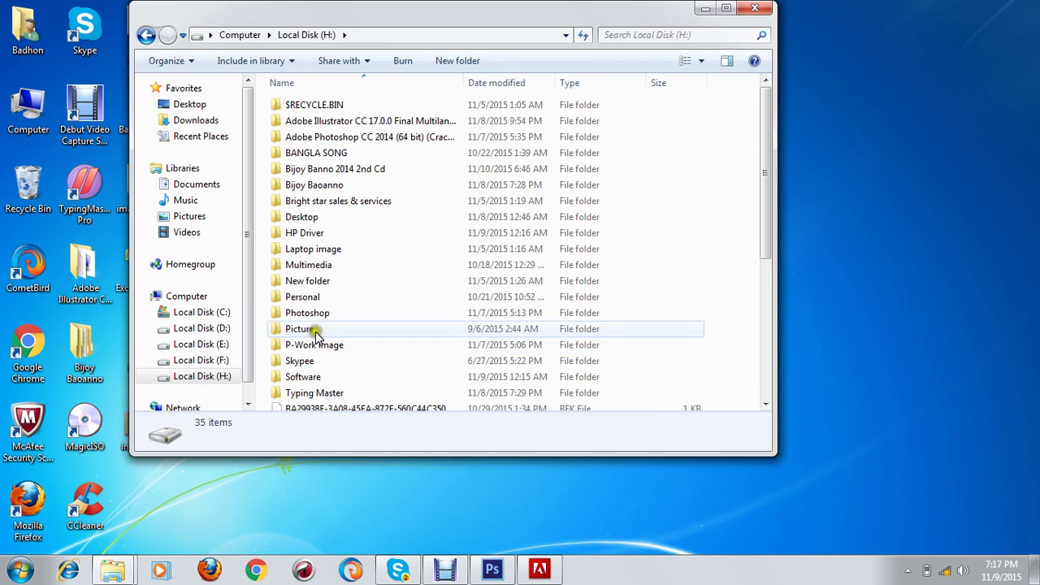
pyautogui.click(312, 328)
pyautogui.doubleClick(313, 328)
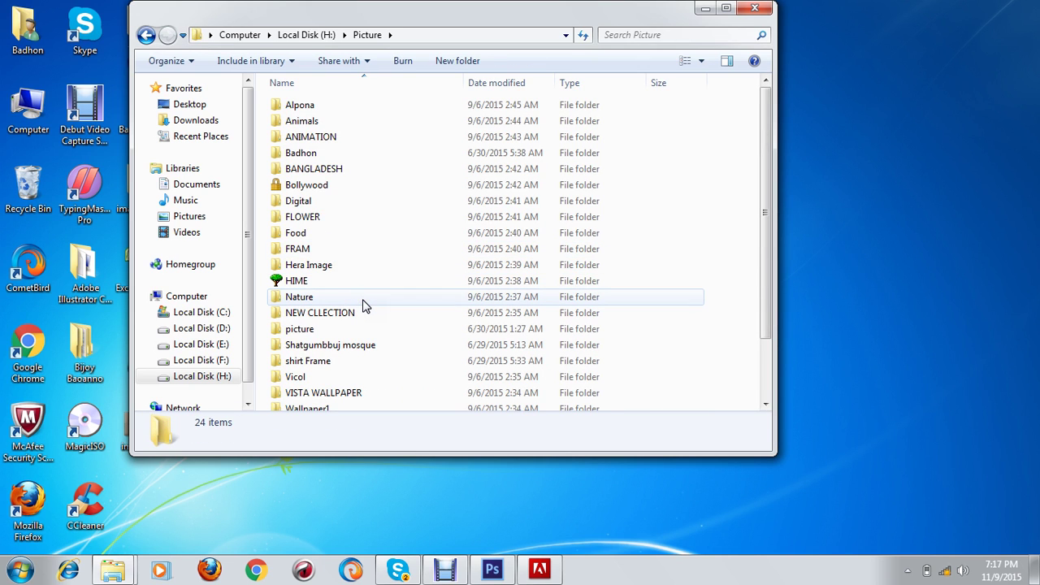
pyautogui.doubleClick(313, 185)
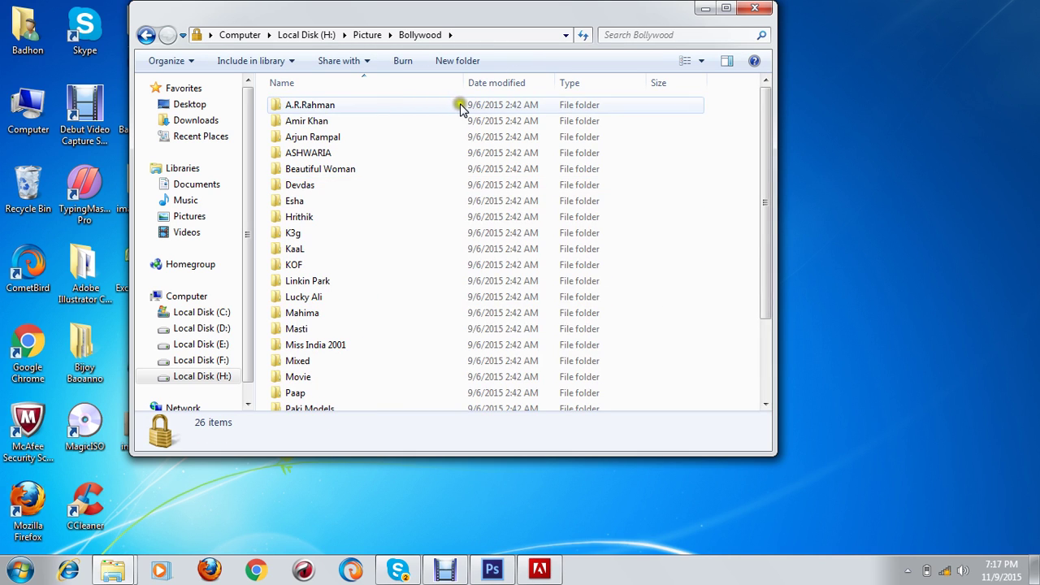
pyautogui.click(701, 61)
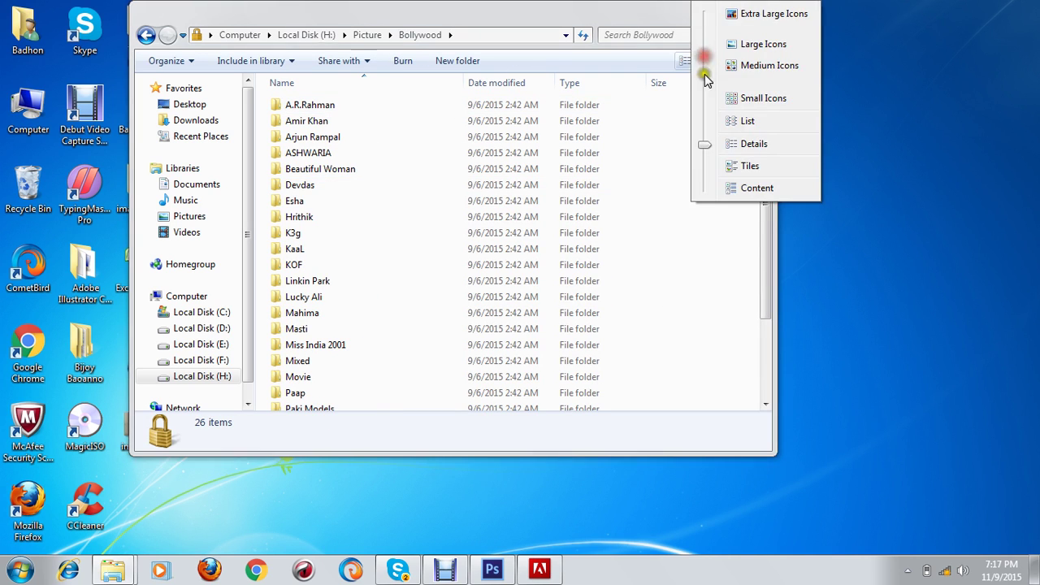
pyautogui.click(748, 71)
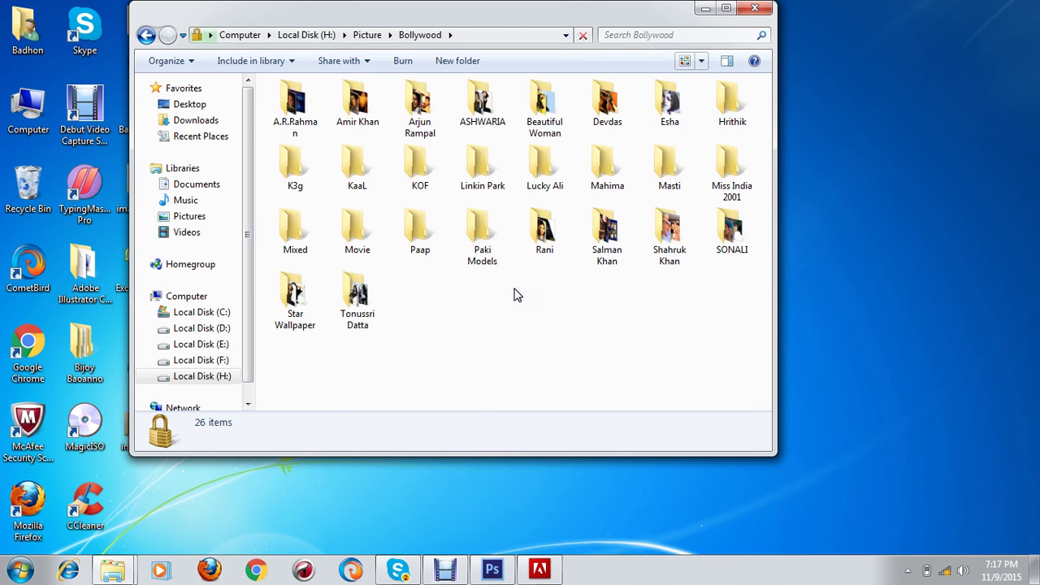
# - Look through the KaaL and K3g subfolders of Bollywood for a suitable picture, selecting STILL4 in K3g
pyautogui.click(417, 106)
pyautogui.click(357, 104)
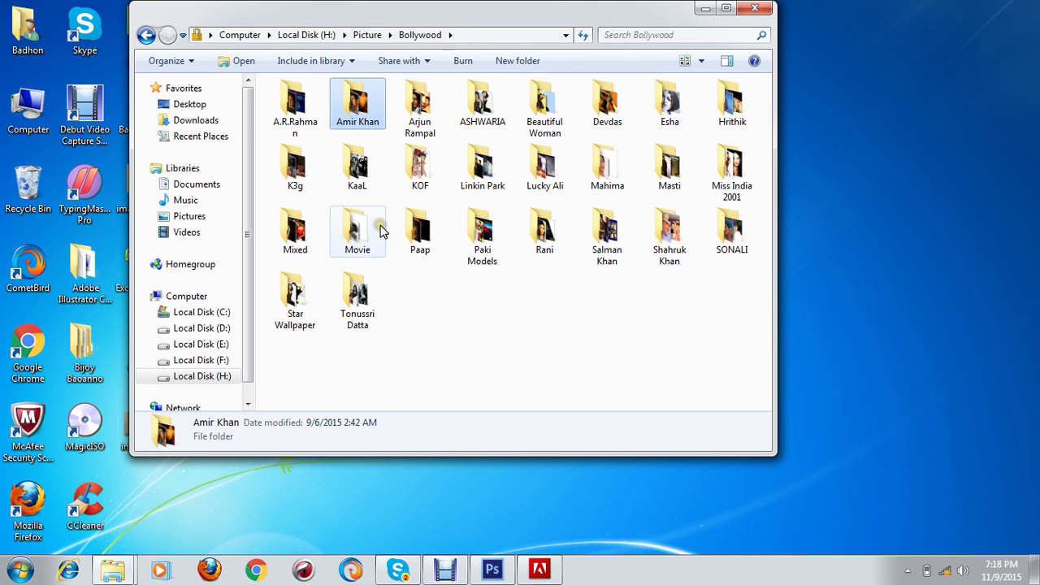
pyautogui.moveTo(402, 252)
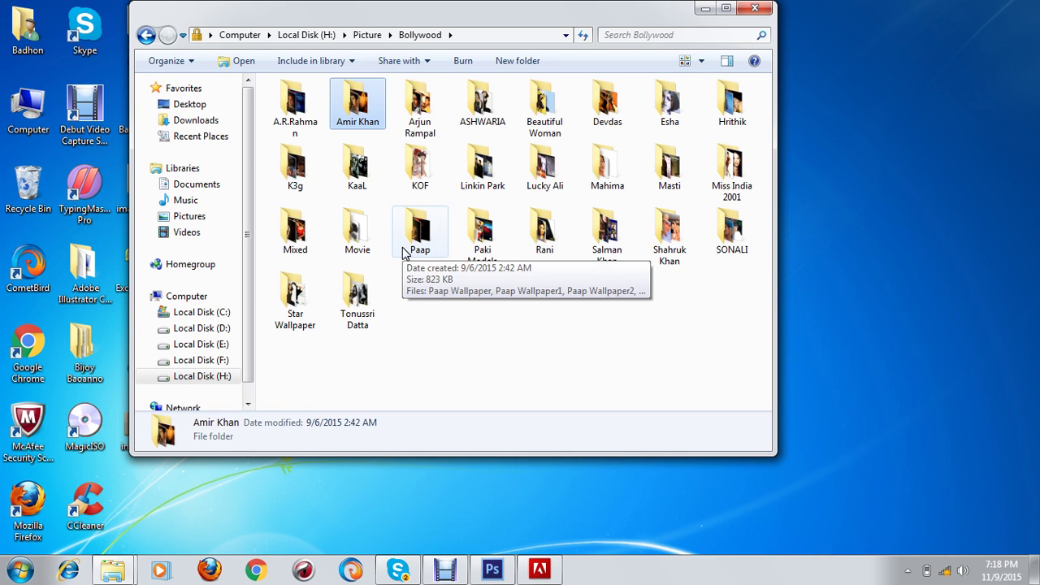
pyautogui.click(428, 103)
pyautogui.click(292, 166)
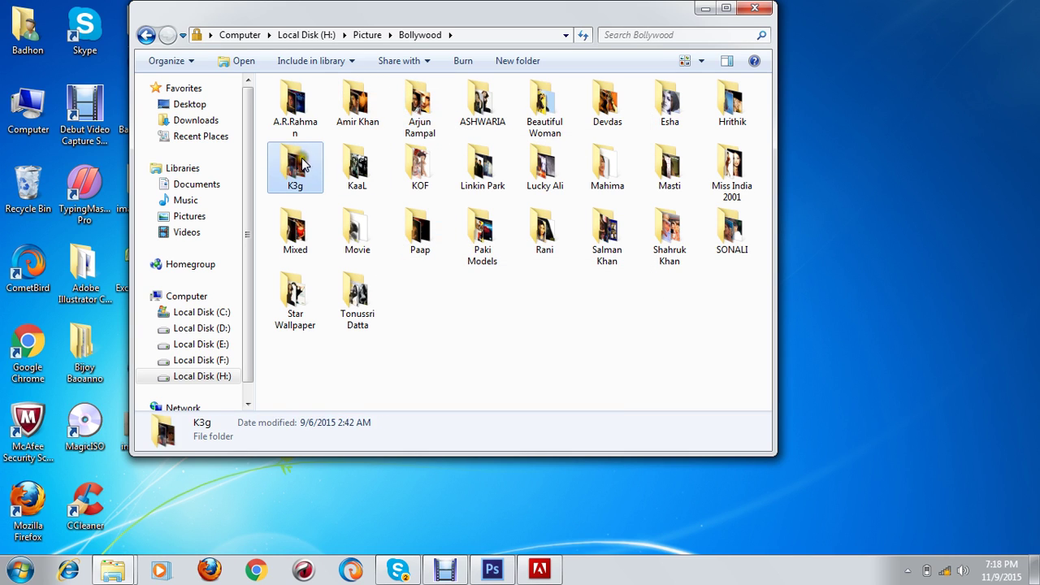
pyautogui.doubleClick(353, 162)
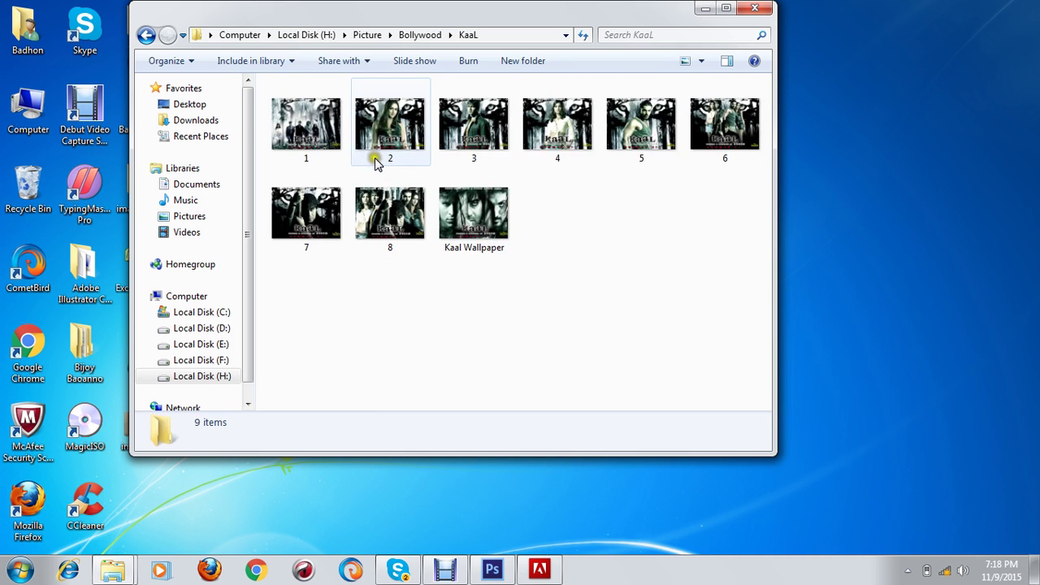
pyautogui.click(145, 35)
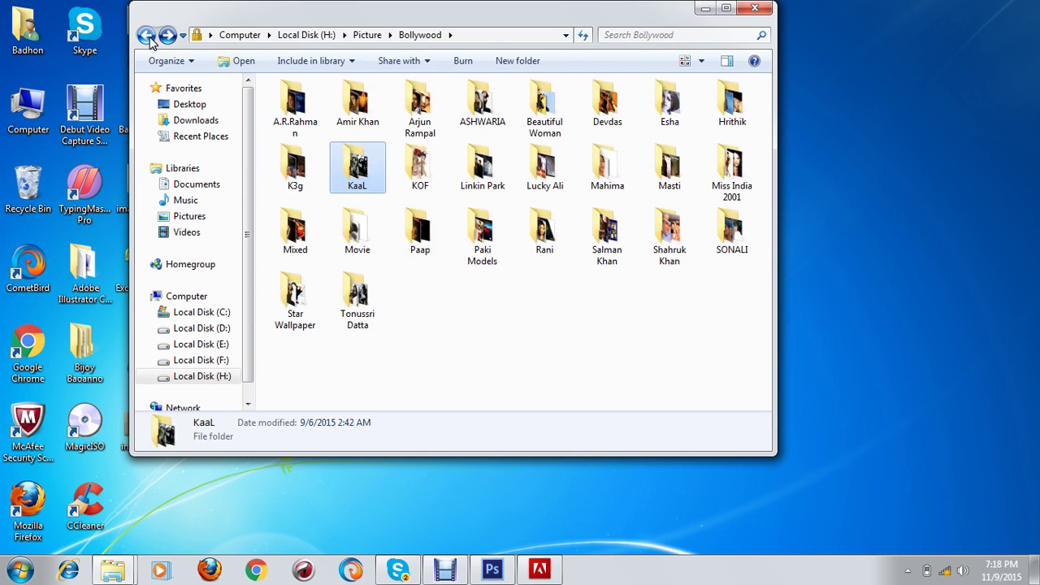
pyautogui.doubleClick(294, 182)
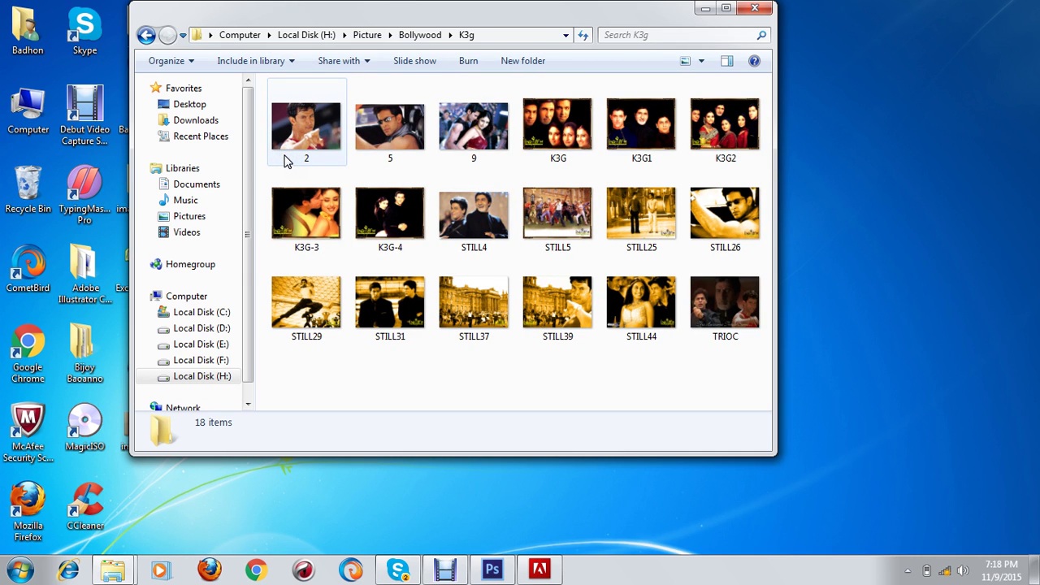
pyautogui.click(471, 216)
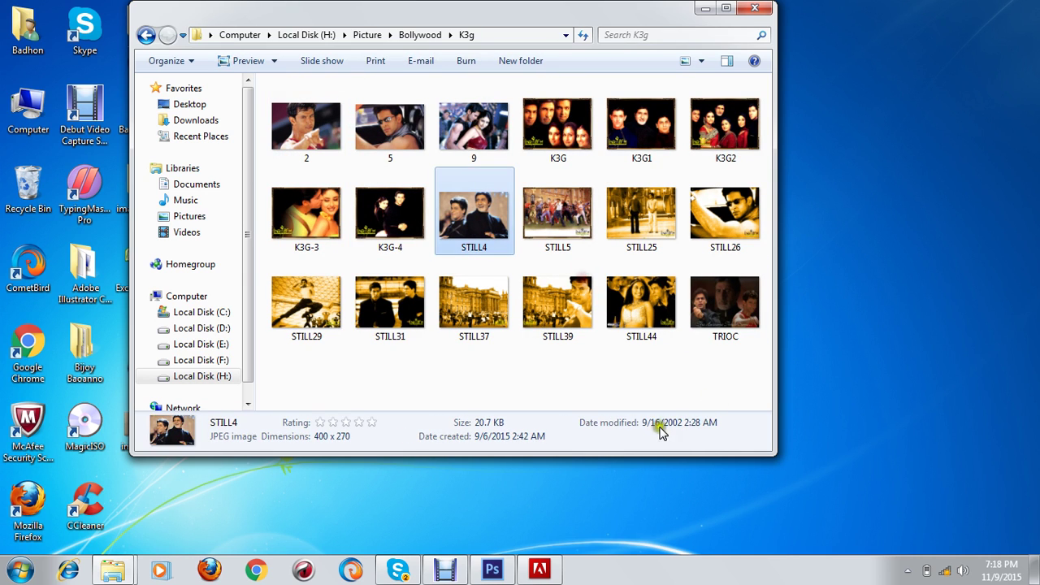
# - Switch back to Photoshop and close the images (1).jpg document
pyautogui.moveTo(481, 236); pyautogui.dragTo(203, 55)
pyautogui.click(203, 55)
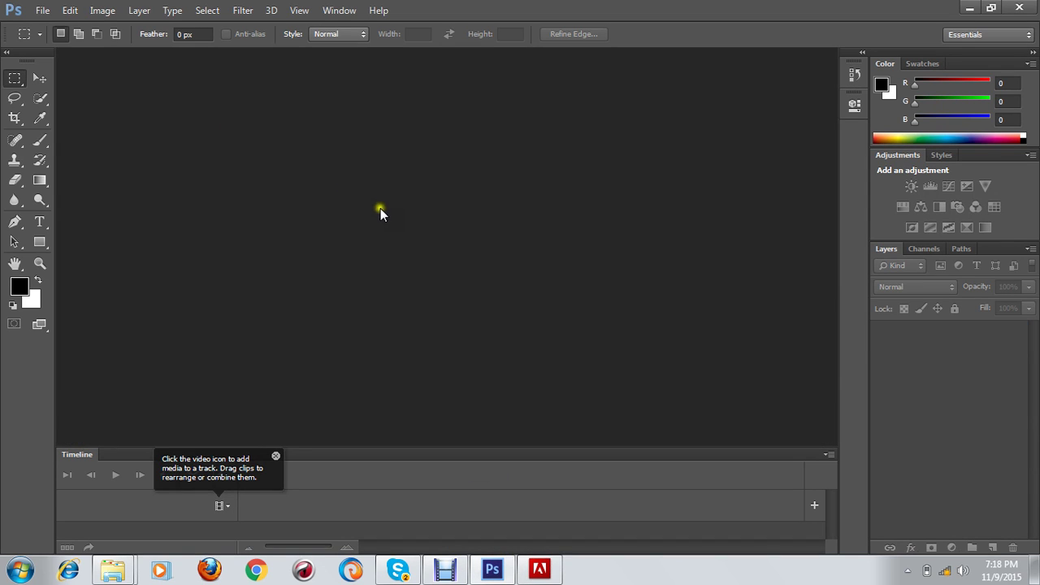
# - Start opening an image, browse to Local Disk (H:) > Picture > Bollywood, and display its subfolders as icons
pyautogui.doubleClick(264, 159)
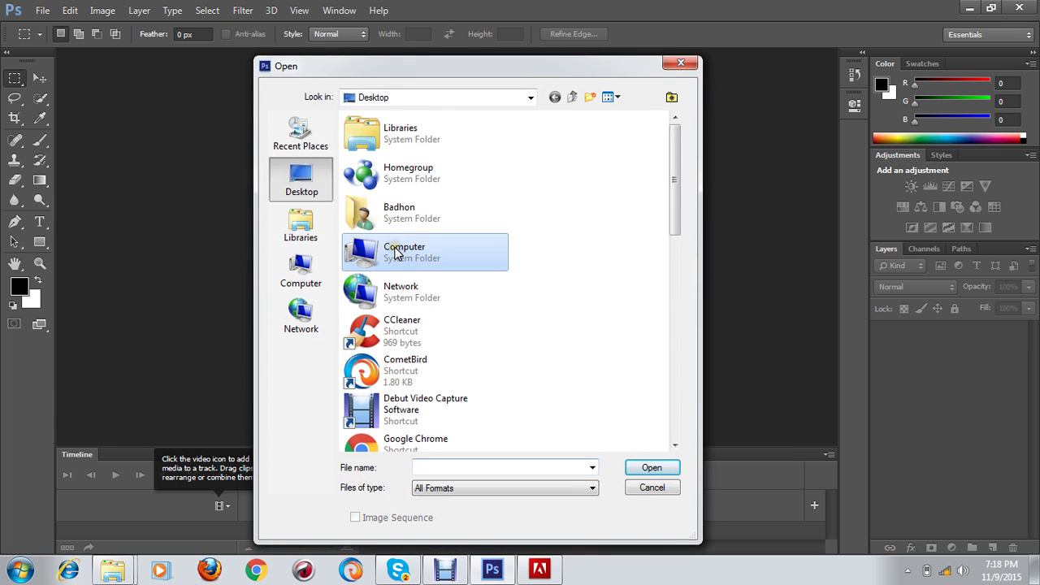
pyautogui.doubleClick(396, 254)
pyautogui.doubleClick(388, 321)
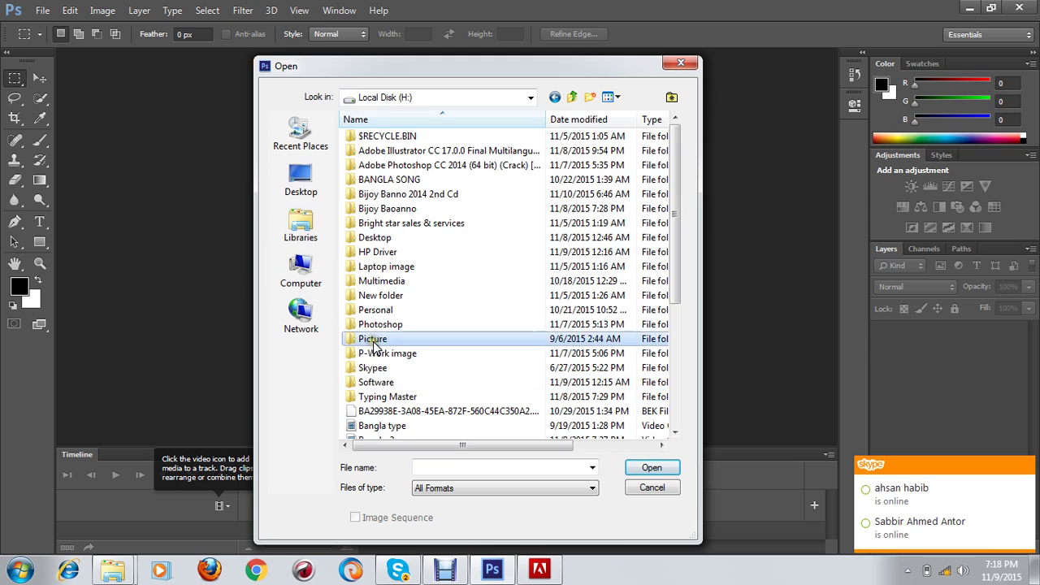
pyautogui.doubleClick(372, 337)
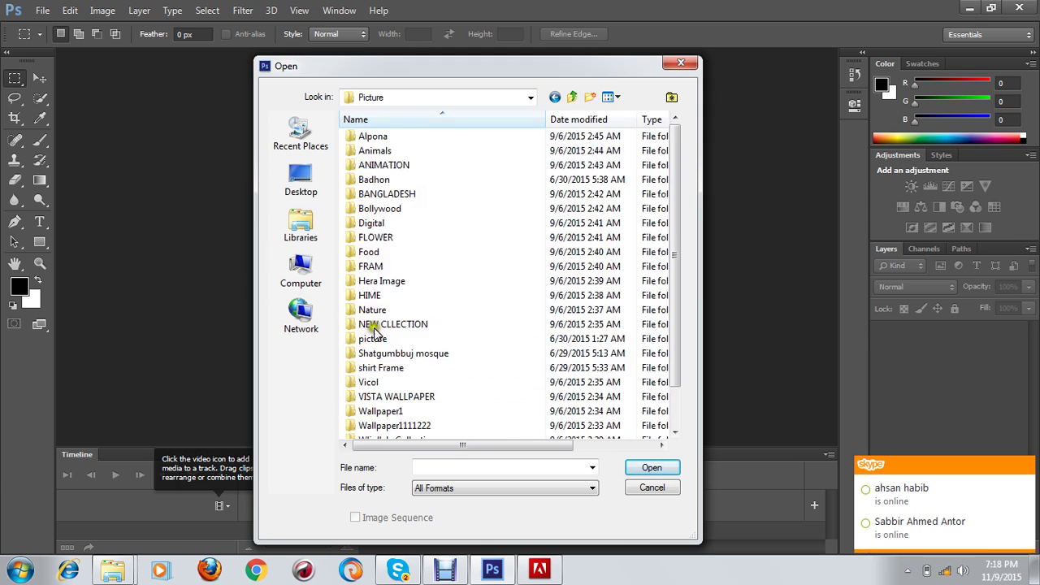
pyautogui.doubleClick(379, 208)
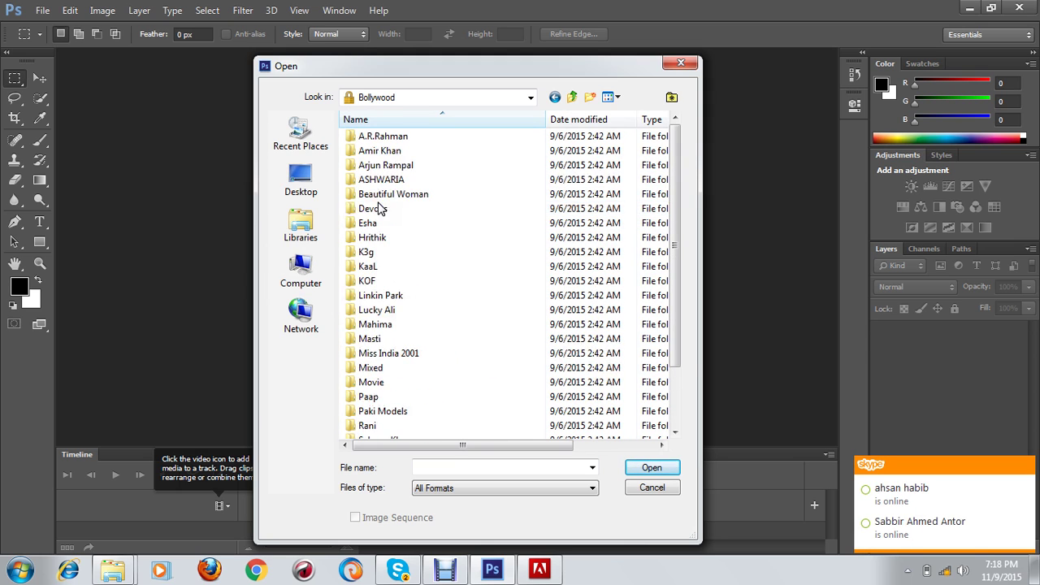
pyautogui.click(612, 97)
pyautogui.click(634, 146)
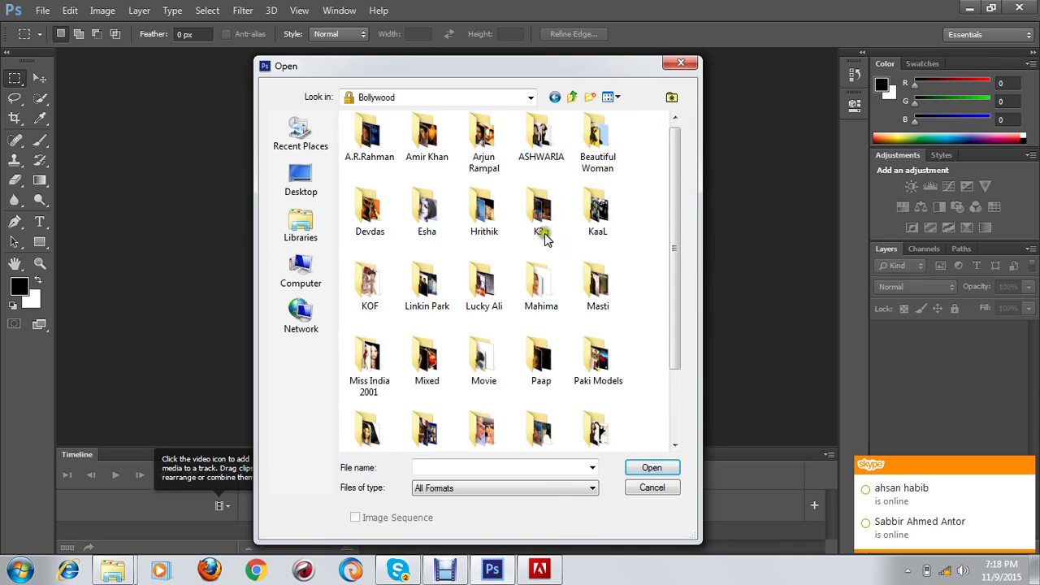
# - Open the picture E from the Esha folder and close it again
pyautogui.doubleClick(429, 220)
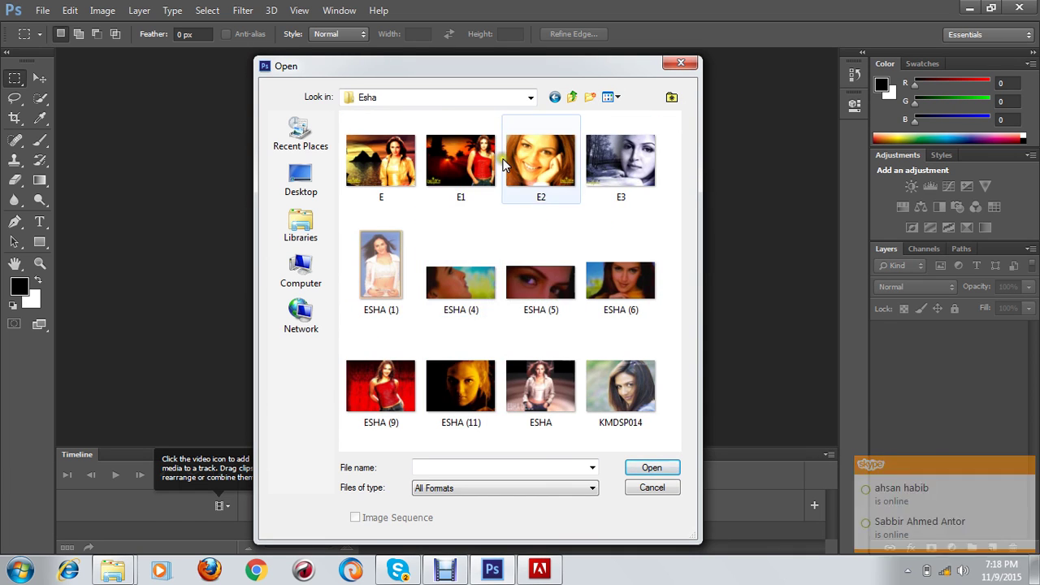
pyautogui.click(390, 154)
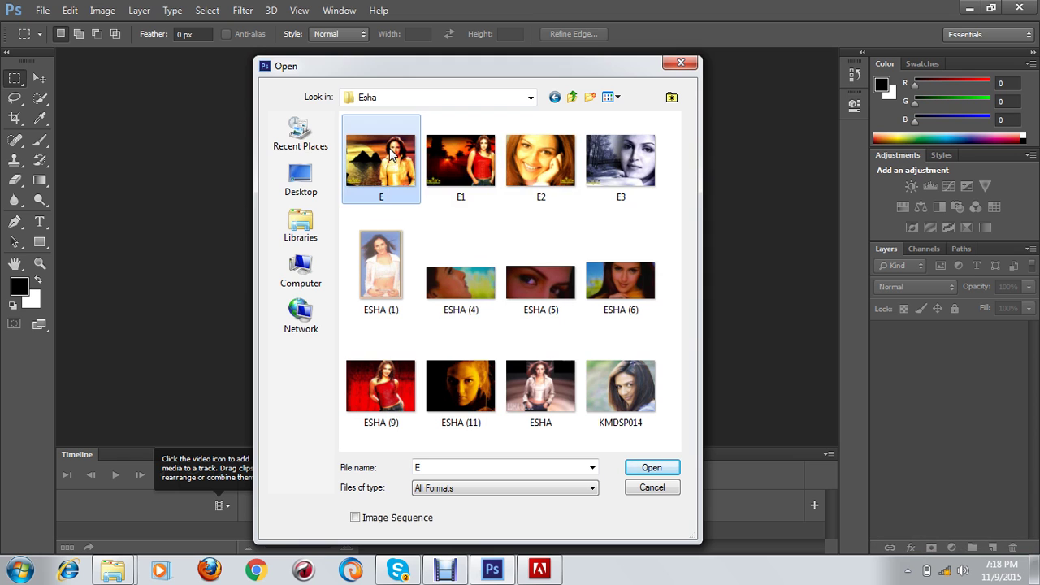
pyautogui.click(651, 470)
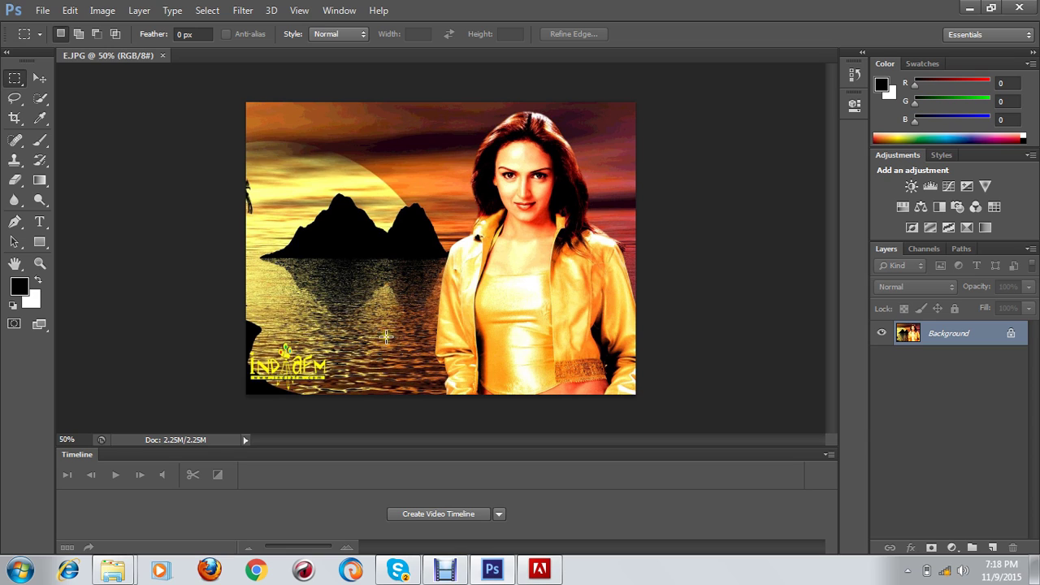
pyautogui.click(162, 55)
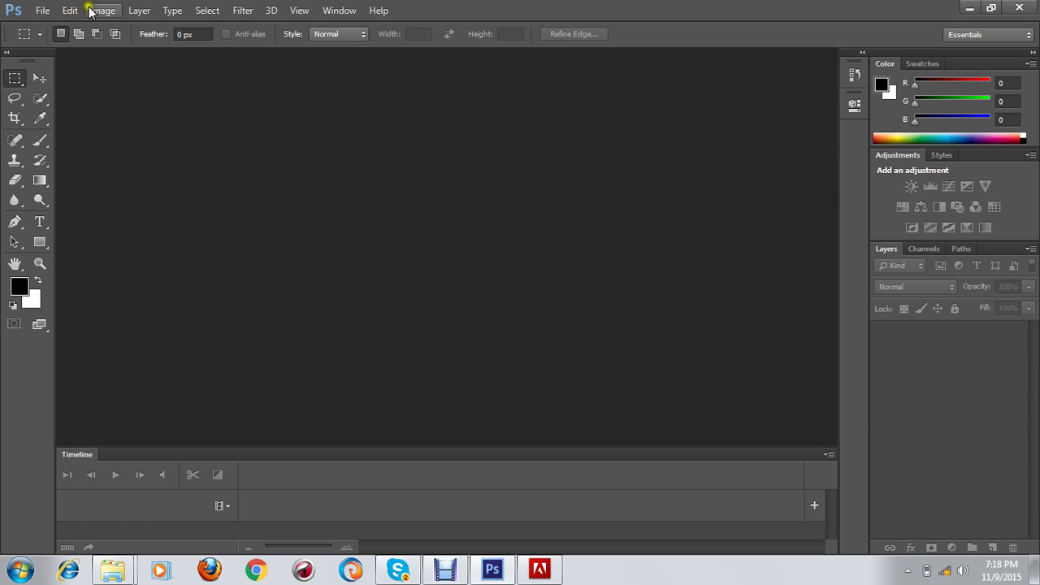
# - Open the image Amir & Ash1 from the Amir Khan folder inside Bollywood
pyautogui.doubleClick(302, 160)
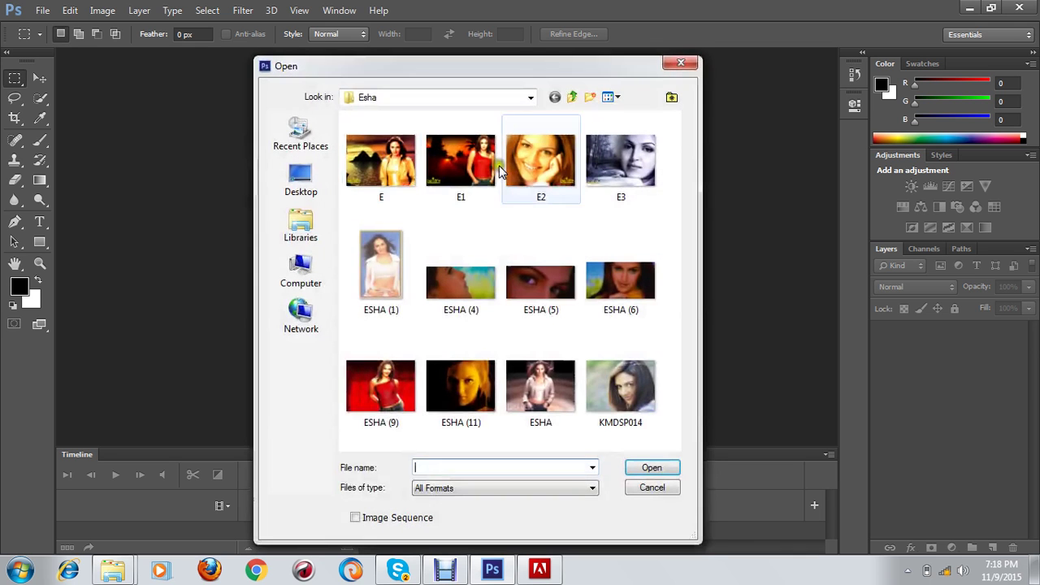
pyautogui.click(572, 98)
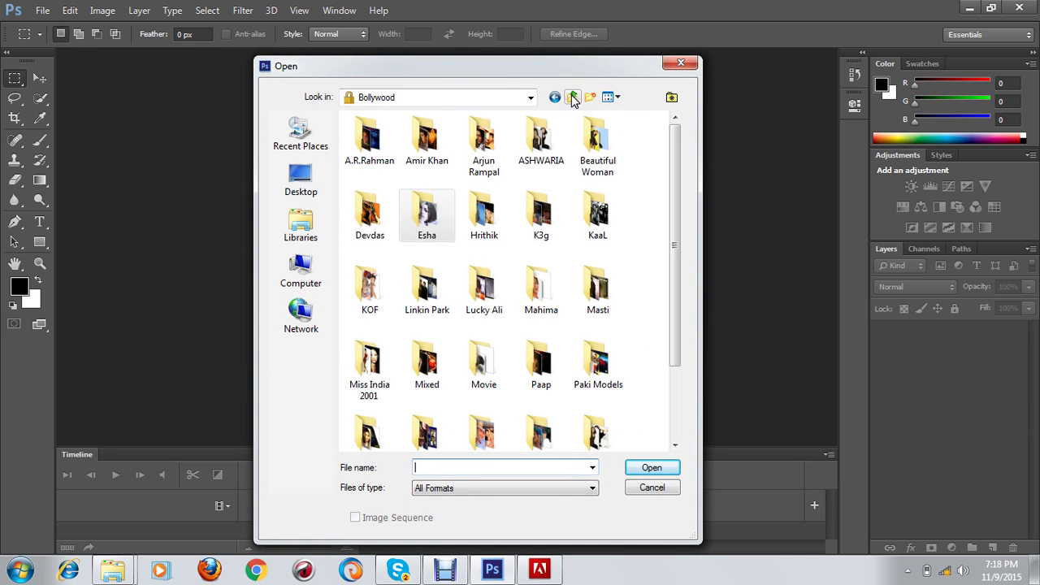
pyautogui.click(427, 138)
pyautogui.click(485, 139)
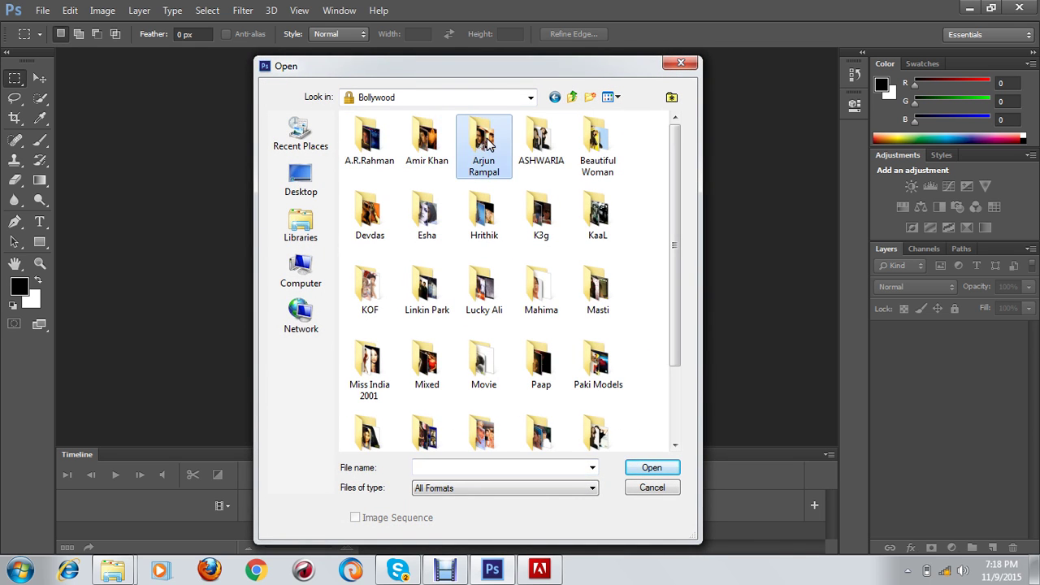
pyautogui.click(540, 138)
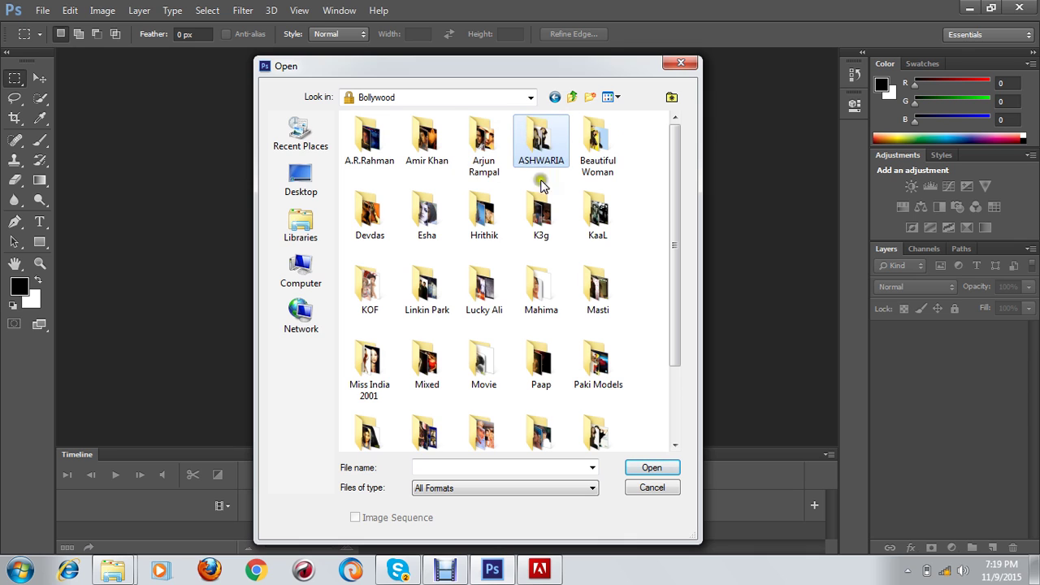
pyautogui.doubleClick(427, 138)
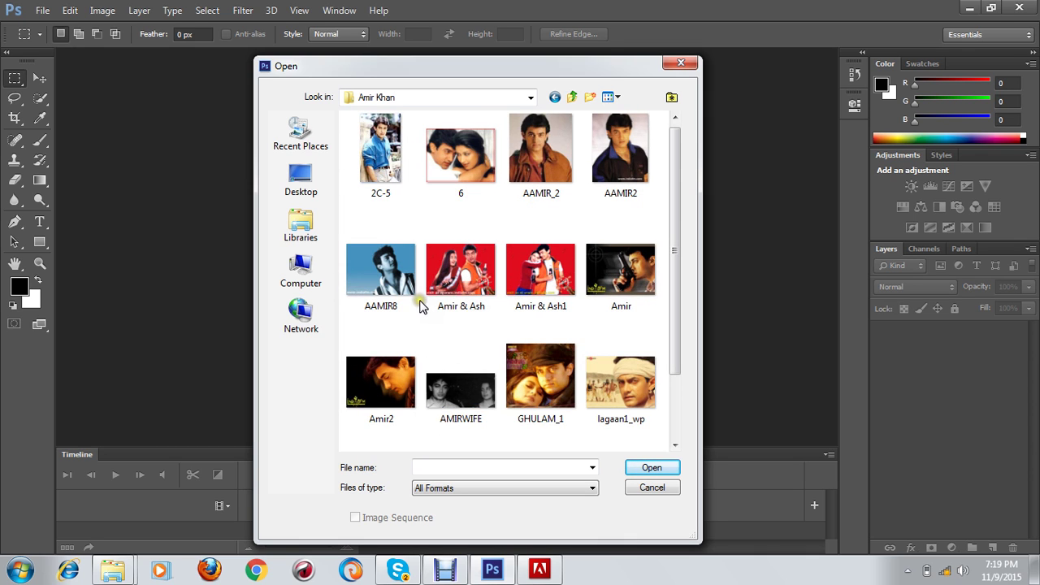
pyautogui.click(461, 276)
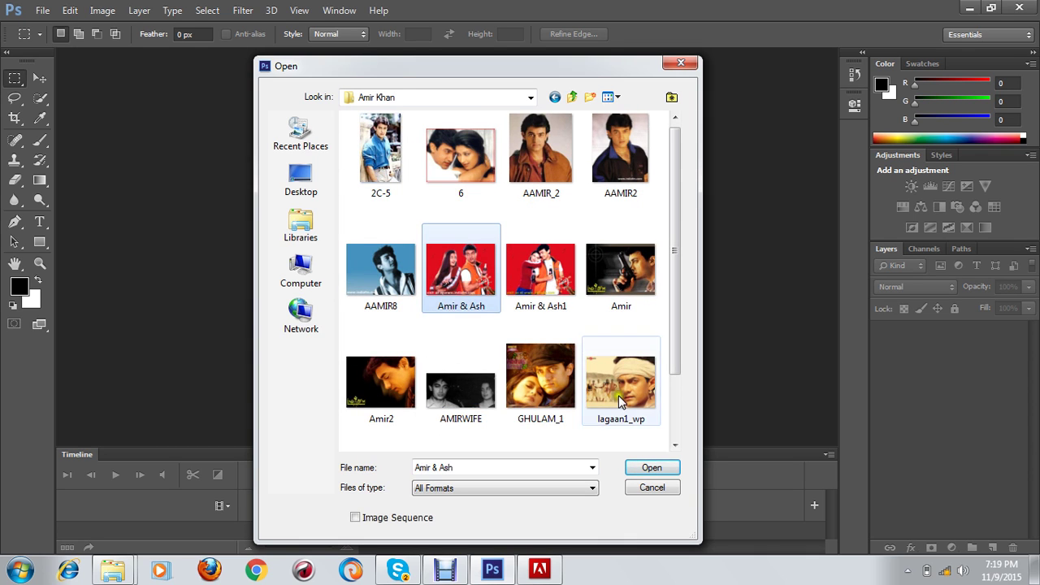
pyautogui.click(537, 268)
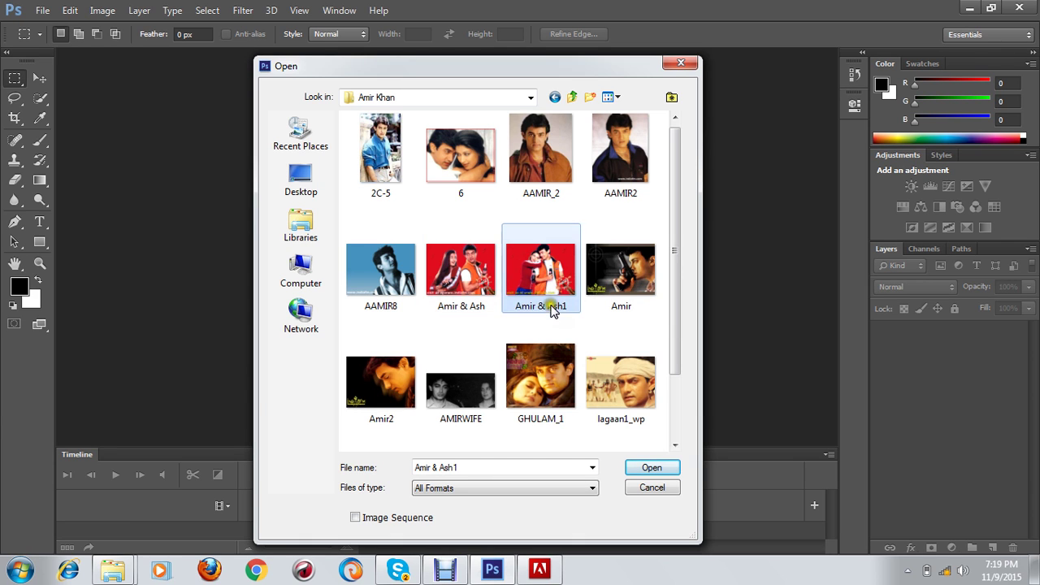
pyautogui.click(650, 468)
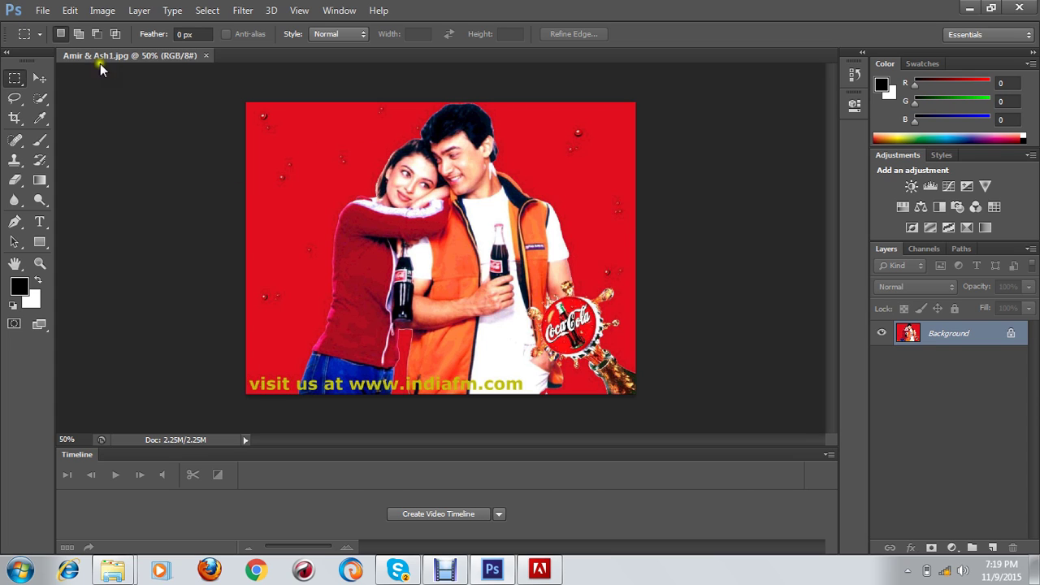
# - Try a Brightness/Contrast adjustment on the picture with brightness -44 and contrast -2, and discard it
pyautogui.click(101, 10)
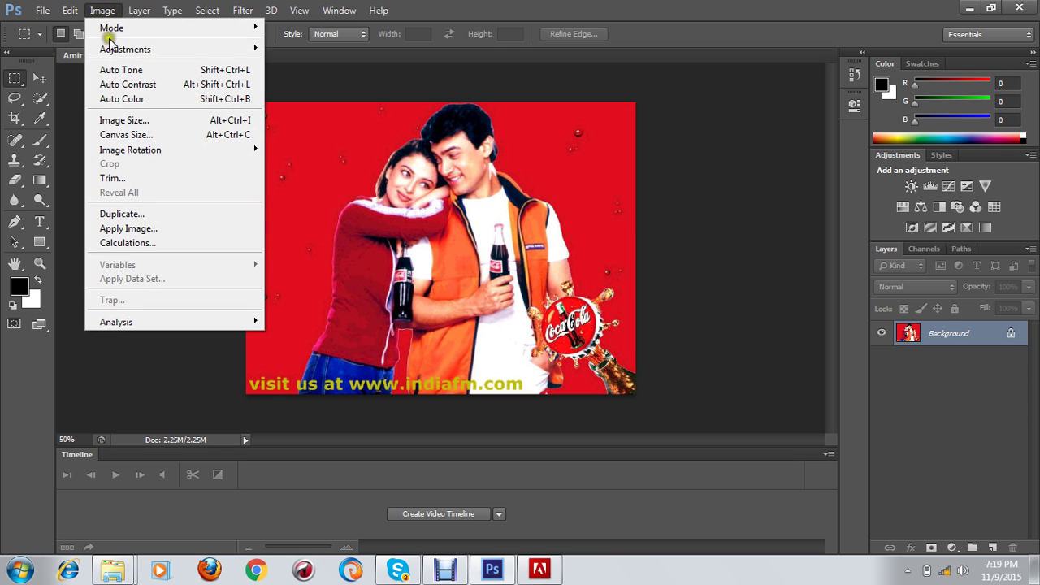
pyautogui.moveTo(115, 51)
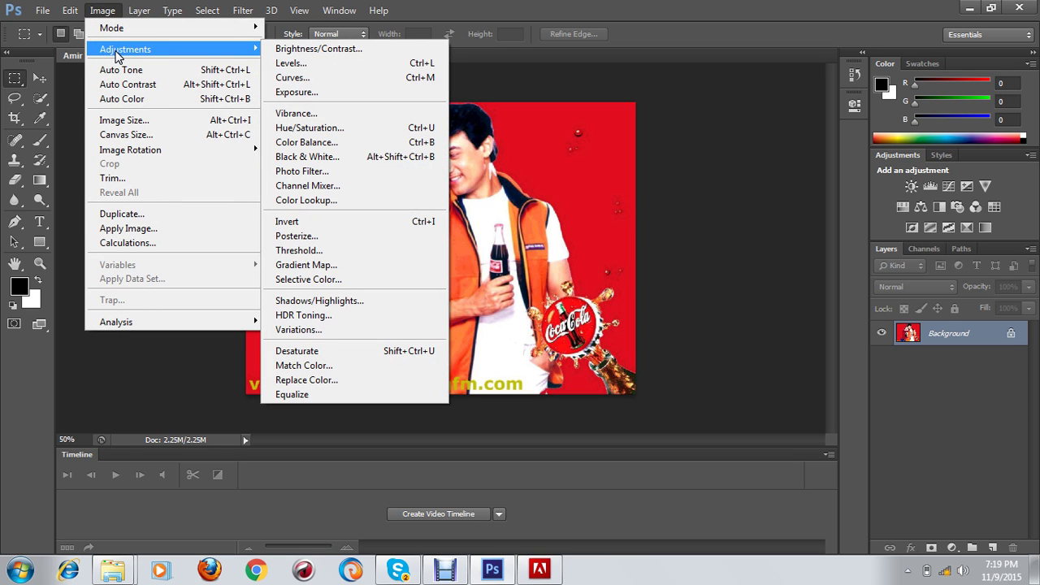
pyautogui.click(311, 50)
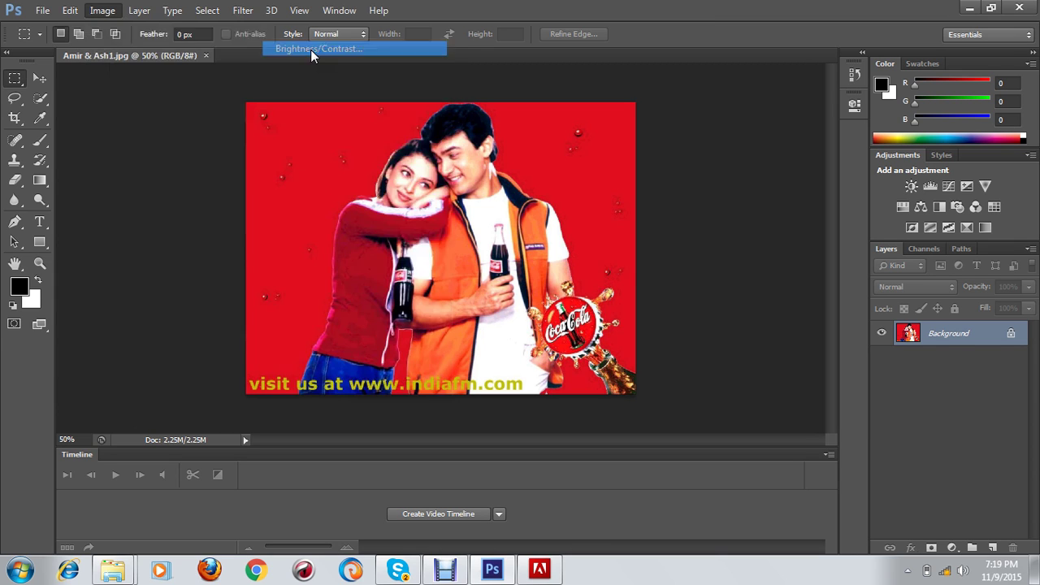
pyautogui.moveTo(557, 141); pyautogui.dragTo(744, 252)
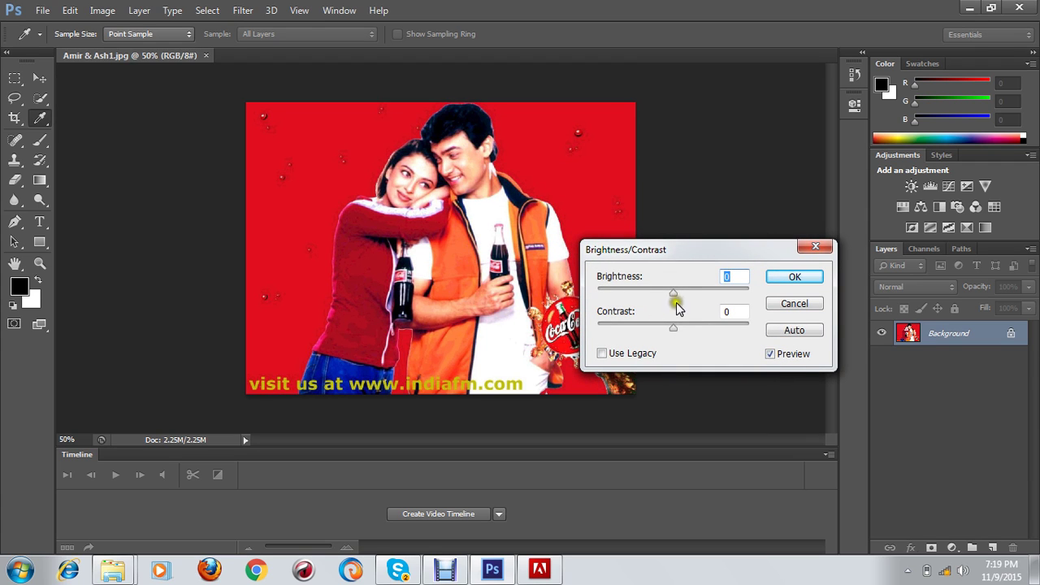
pyautogui.moveTo(673, 294); pyautogui.dragTo(650, 298)
pyautogui.moveTo(669, 333)
pyautogui.mouseDown()
pyautogui.moveTo(587, 338)
pyautogui.moveTo(749, 333)
pyautogui.moveTo(573, 355)
pyautogui.moveTo(749, 350)
pyautogui.moveTo(671, 350)
pyautogui.mouseUp()
pyautogui.moveTo(643, 291)
pyautogui.mouseDown()
pyautogui.moveTo(687, 294)
pyautogui.moveTo(628, 292)
pyautogui.moveTo(650, 302)
pyautogui.mouseUp()
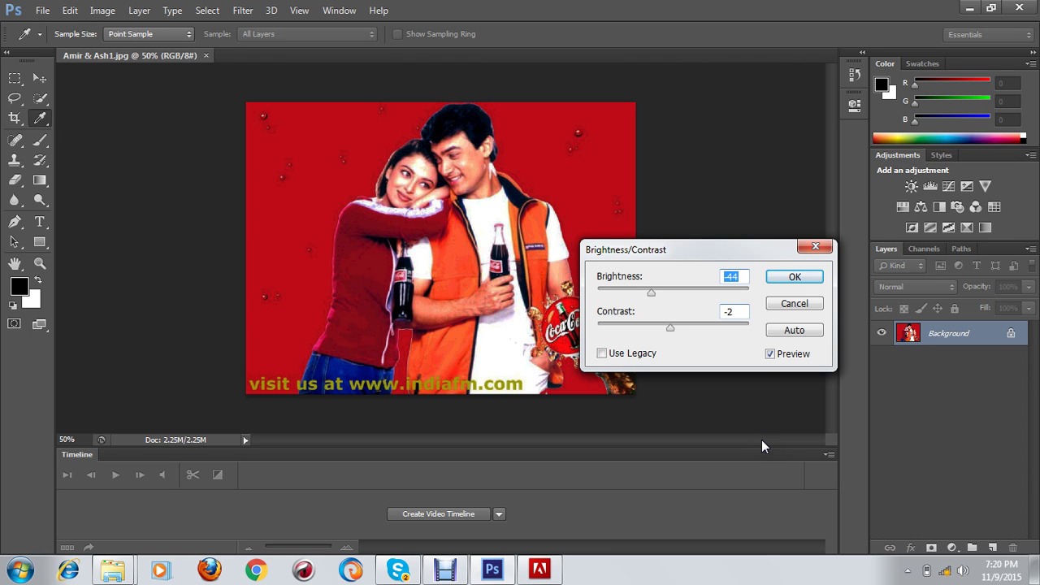
pyautogui.click(787, 305)
# - Preview a Levels adjustment with the white output level at 249 and the midtone input at 0.91, and discard it
pyautogui.click(103, 10)
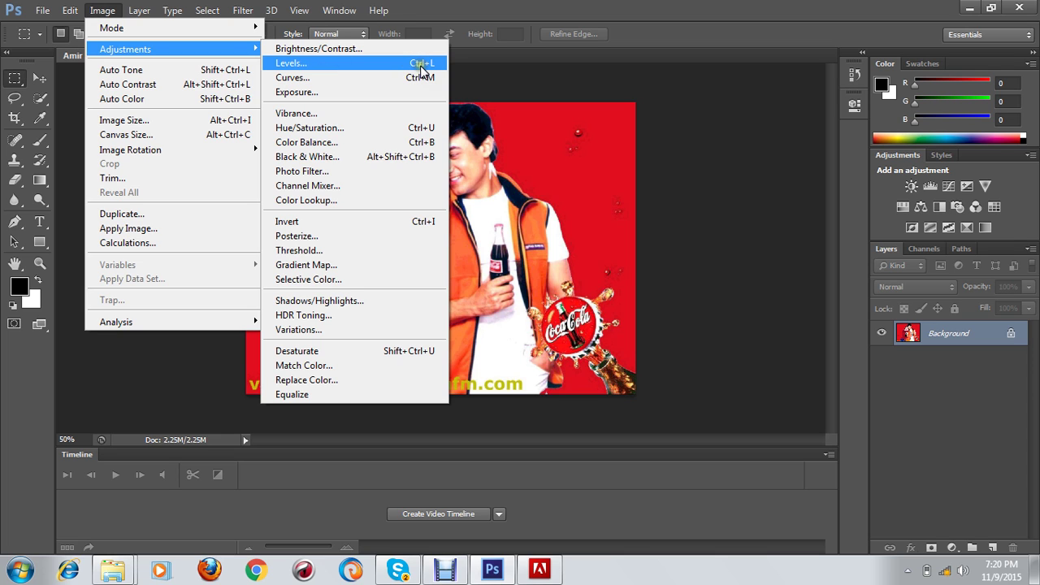
pyautogui.click(302, 65)
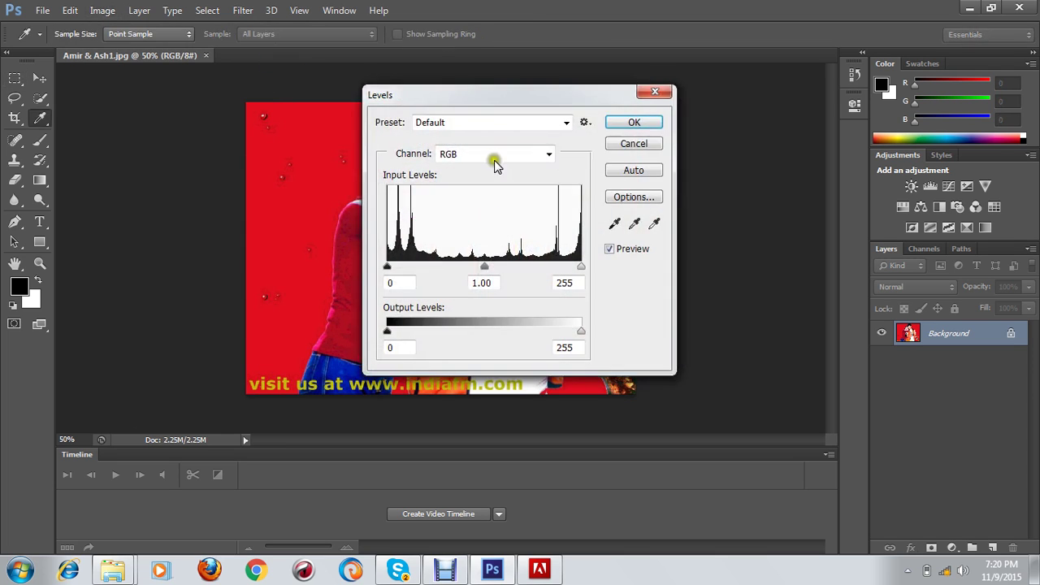
pyautogui.moveTo(477, 97); pyautogui.dragTo(705, 155)
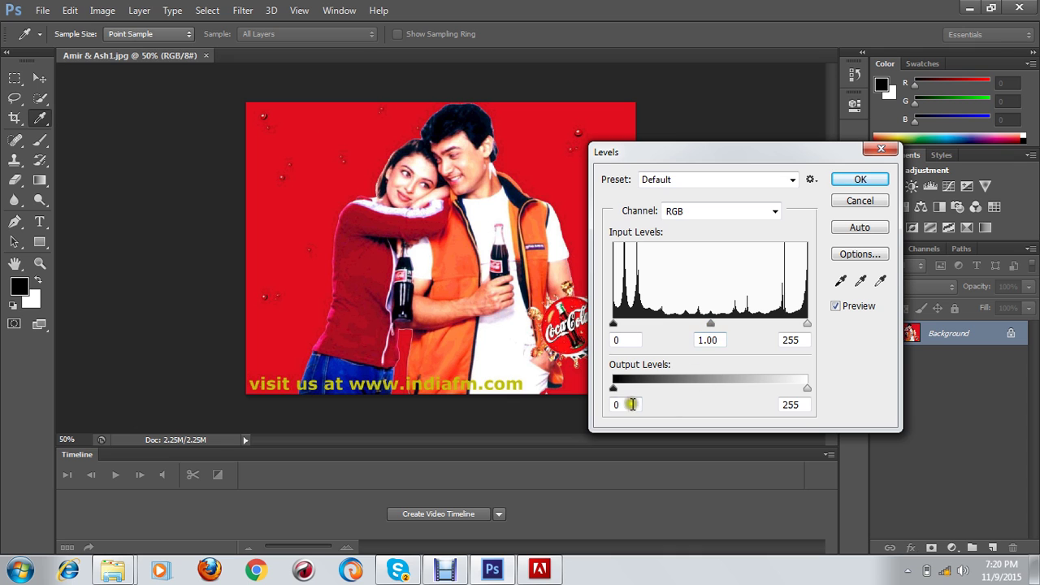
pyautogui.moveTo(613, 391)
pyautogui.mouseDown()
pyautogui.moveTo(762, 388)
pyautogui.moveTo(612, 390)
pyautogui.mouseUp()
pyautogui.moveTo(807, 388)
pyautogui.mouseDown()
pyautogui.moveTo(674, 391)
pyautogui.moveTo(807, 397)
pyautogui.mouseUp()
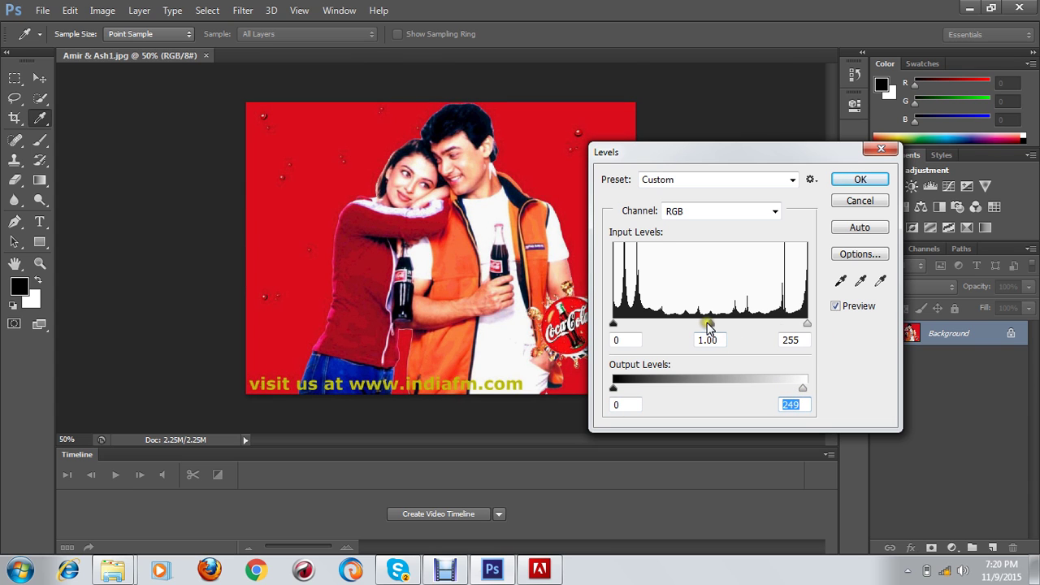
pyautogui.moveTo(710, 324)
pyautogui.mouseDown()
pyautogui.moveTo(791, 324)
pyautogui.moveTo(627, 327)
pyautogui.moveTo(718, 342)
pyautogui.mouseUp()
pyautogui.click(717, 342)
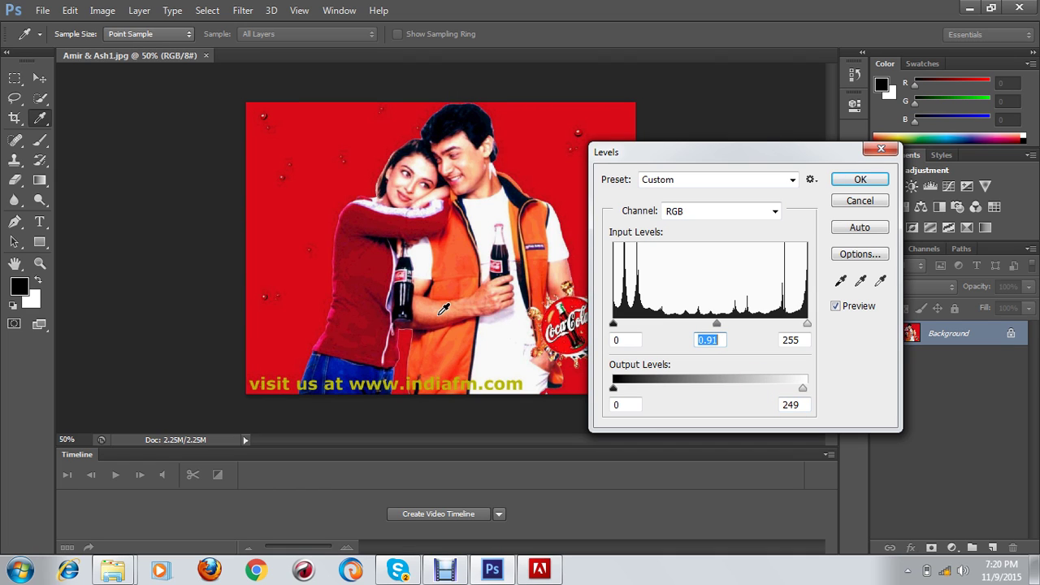
pyautogui.click(882, 149)
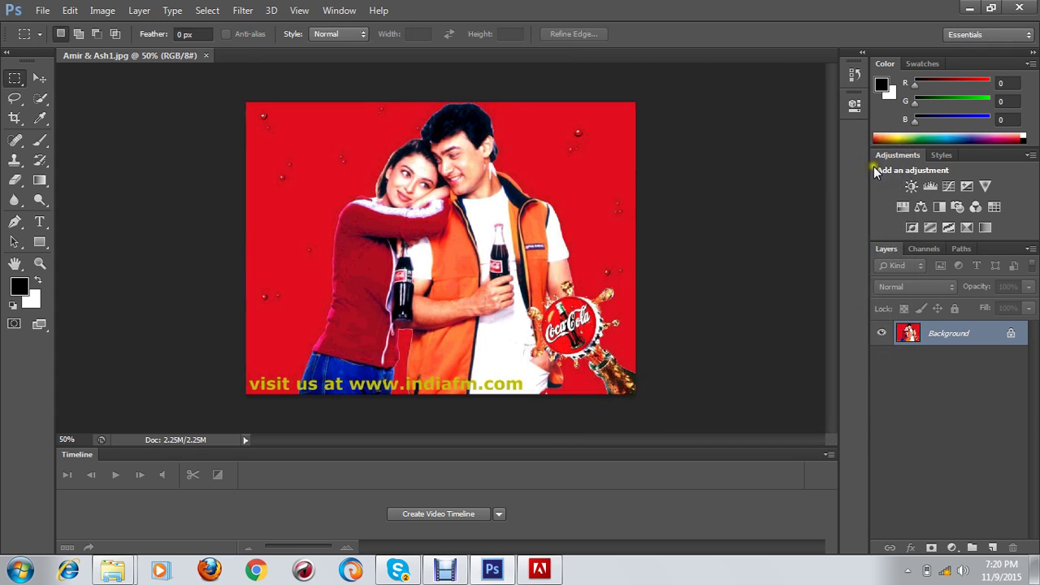
# - Try darkening the picture with Curves by pulling the RGB curve's midpoint down to input 174, output 108, and discard it
pyautogui.click(103, 11)
pyautogui.moveTo(117, 49)
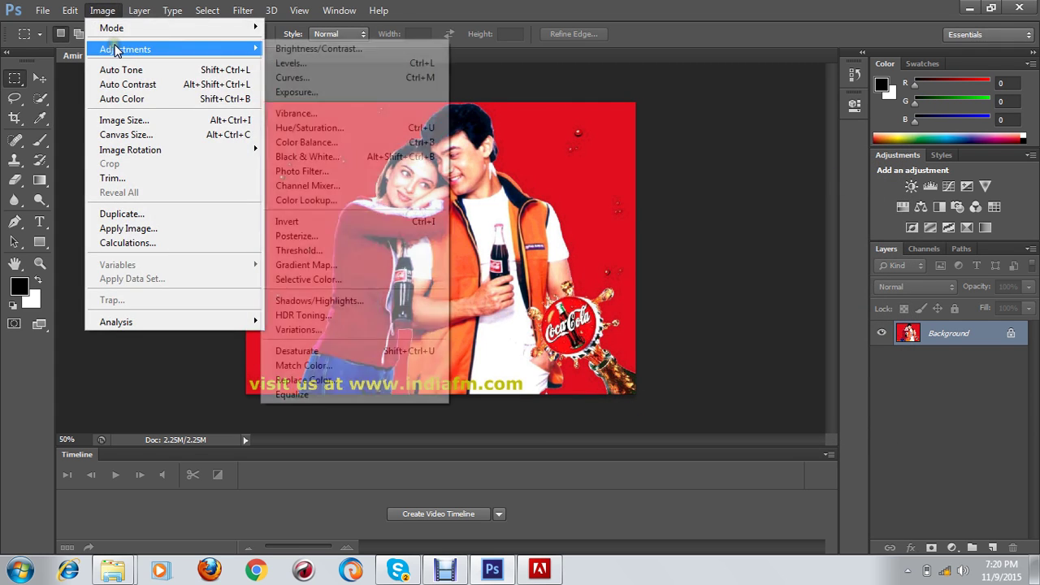
pyautogui.click(325, 77)
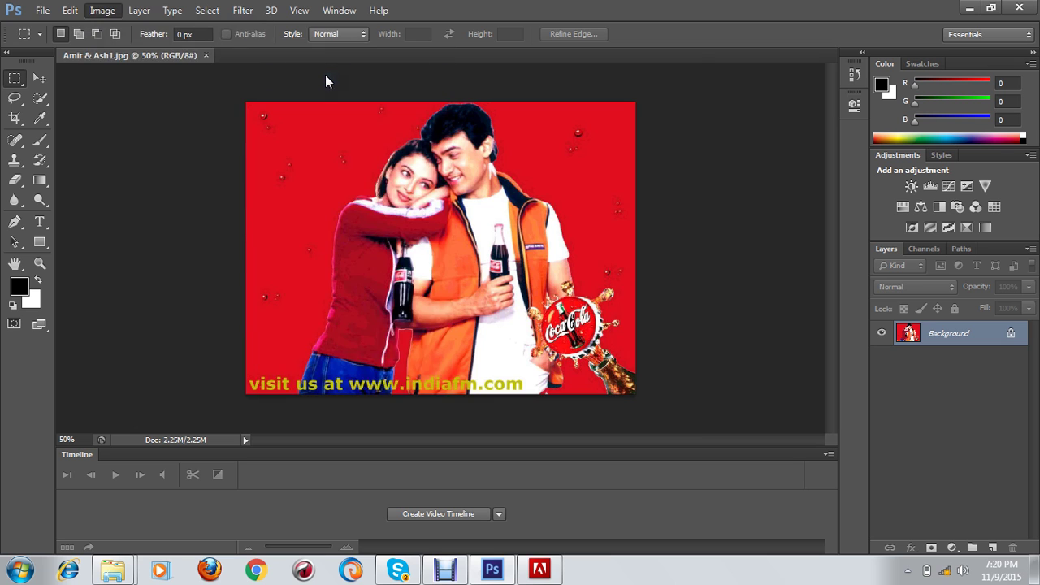
pyautogui.moveTo(520, 76); pyautogui.dragTo(781, 180)
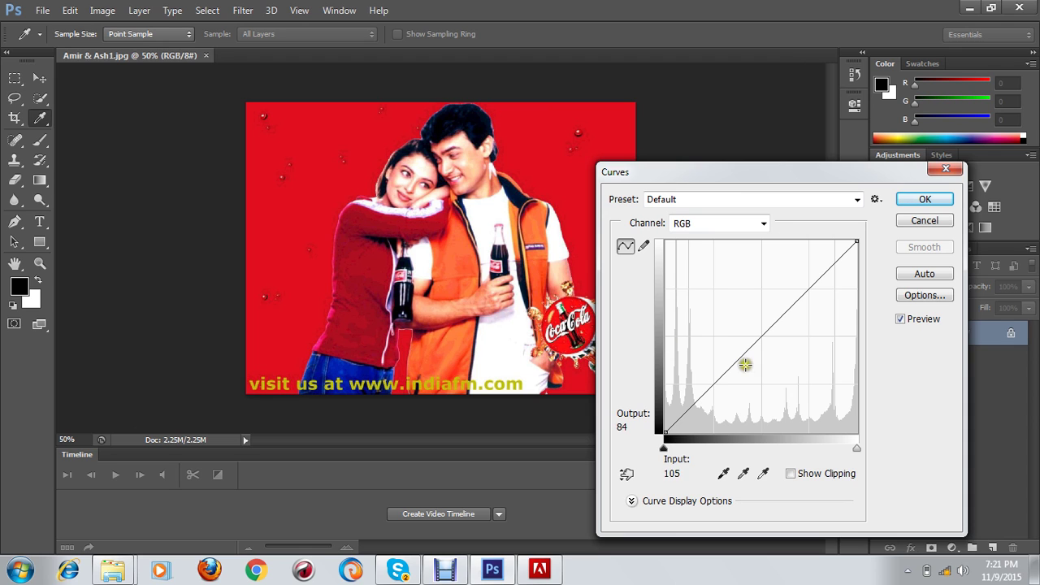
pyautogui.moveTo(757, 339); pyautogui.dragTo(788, 350)
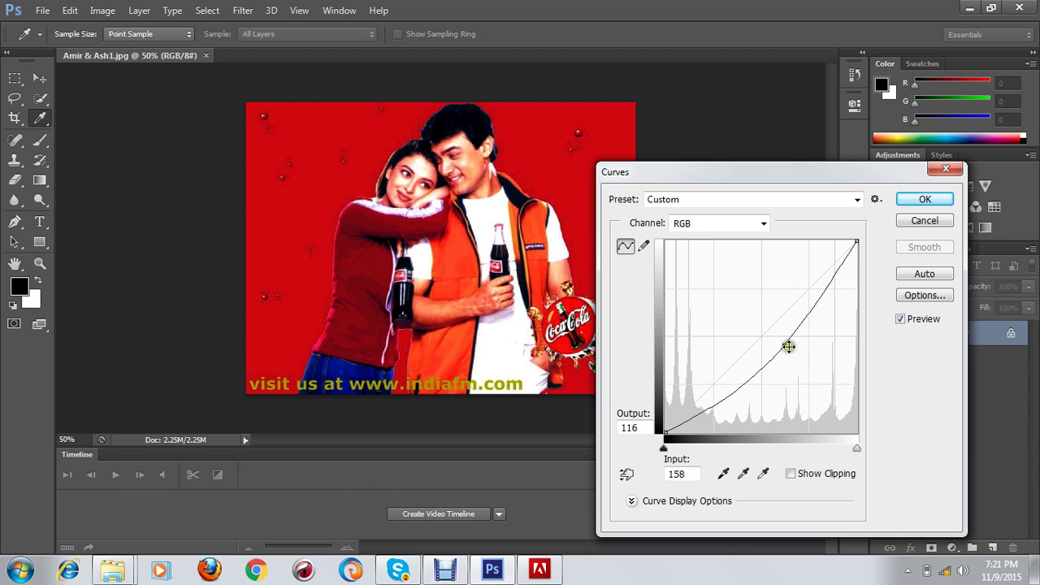
pyautogui.moveTo(788, 343); pyautogui.dragTo(799, 350)
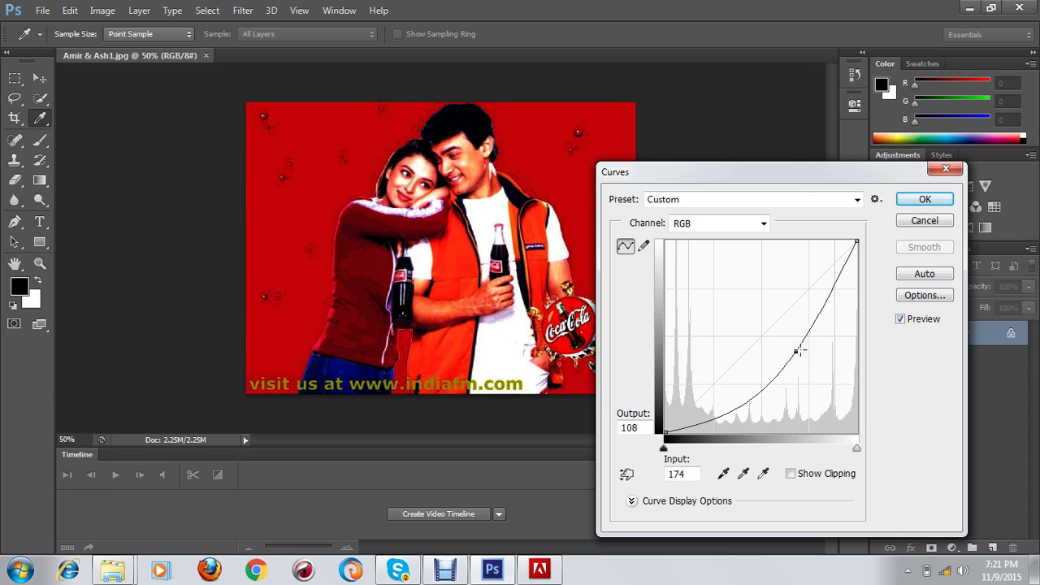
pyautogui.click(946, 172)
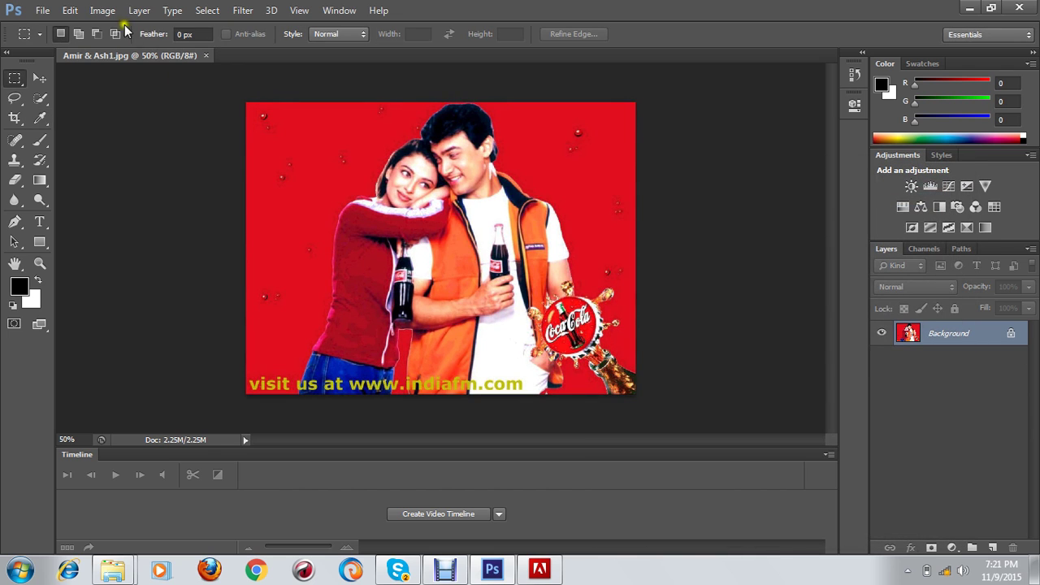
pyautogui.click(102, 10)
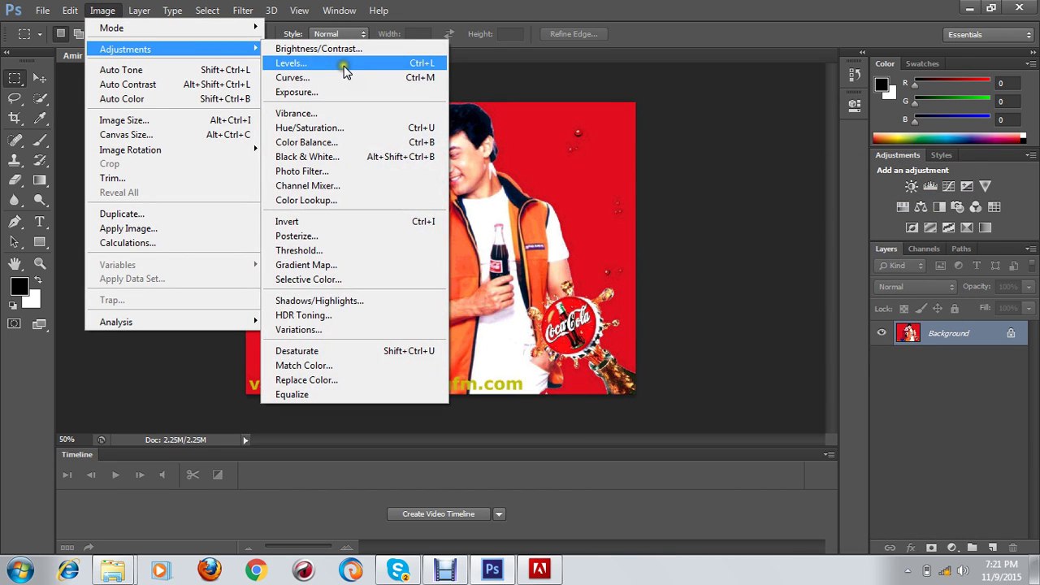
pyautogui.click(345, 113)
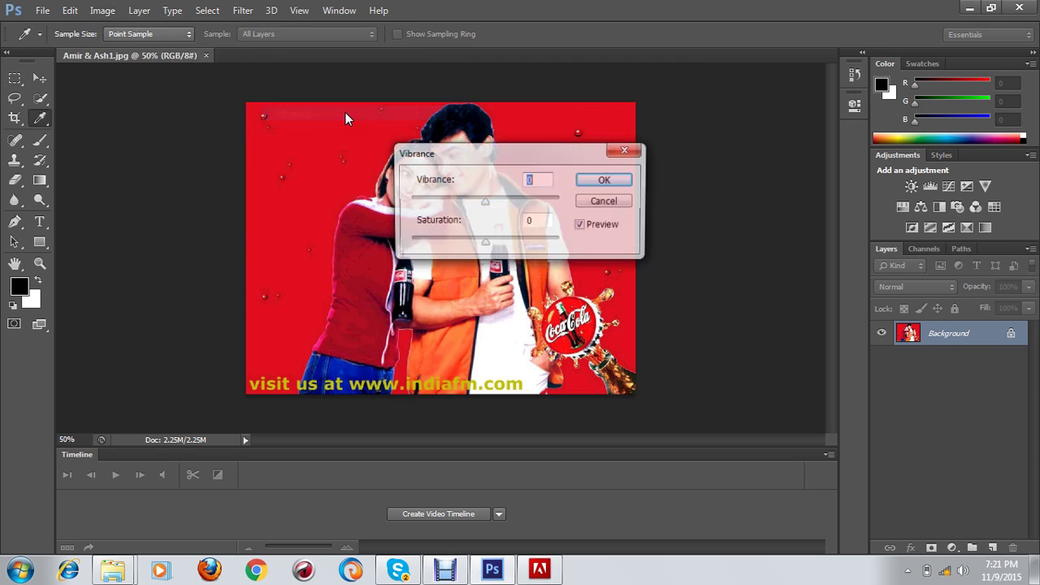
pyautogui.moveTo(545, 152); pyautogui.dragTo(648, 268)
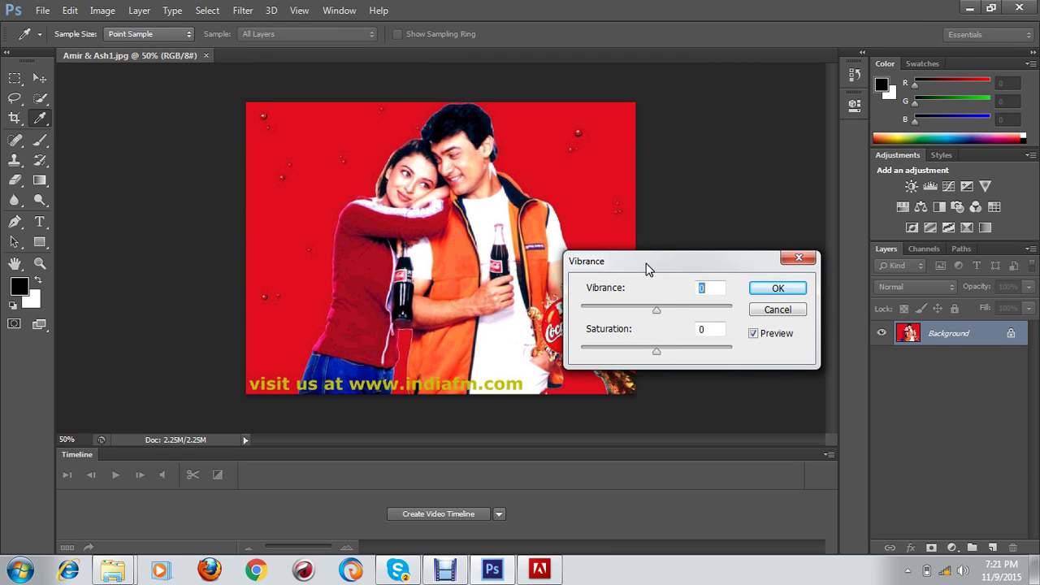
pyautogui.click(667, 268)
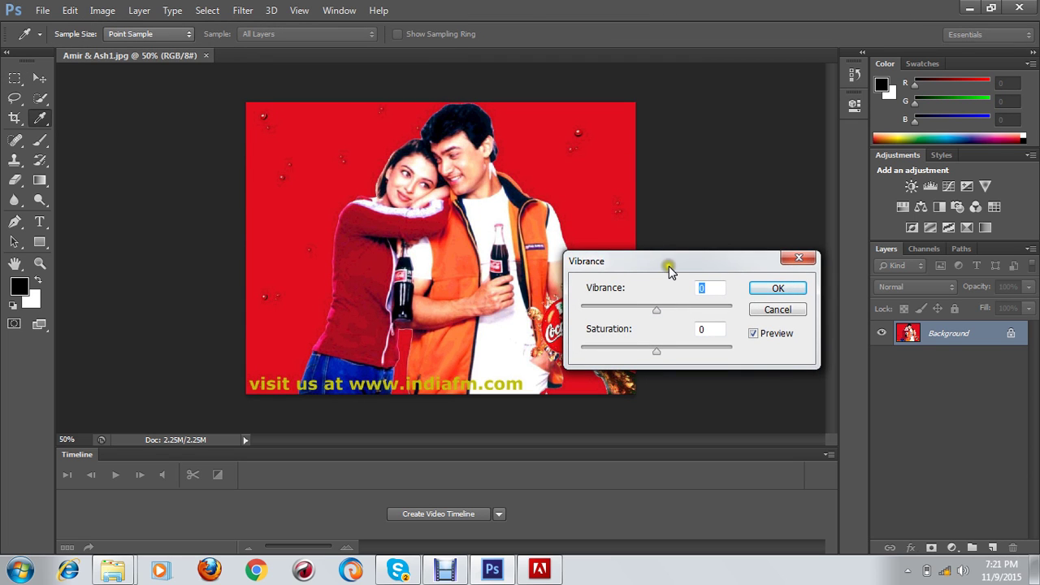
pyautogui.click(800, 259)
pyautogui.press('m')
# - Preview an Exposure adjustment with exposure -0.81, offset -0.0081 and gamma correction 1.64, and cancel it
pyautogui.click(102, 10)
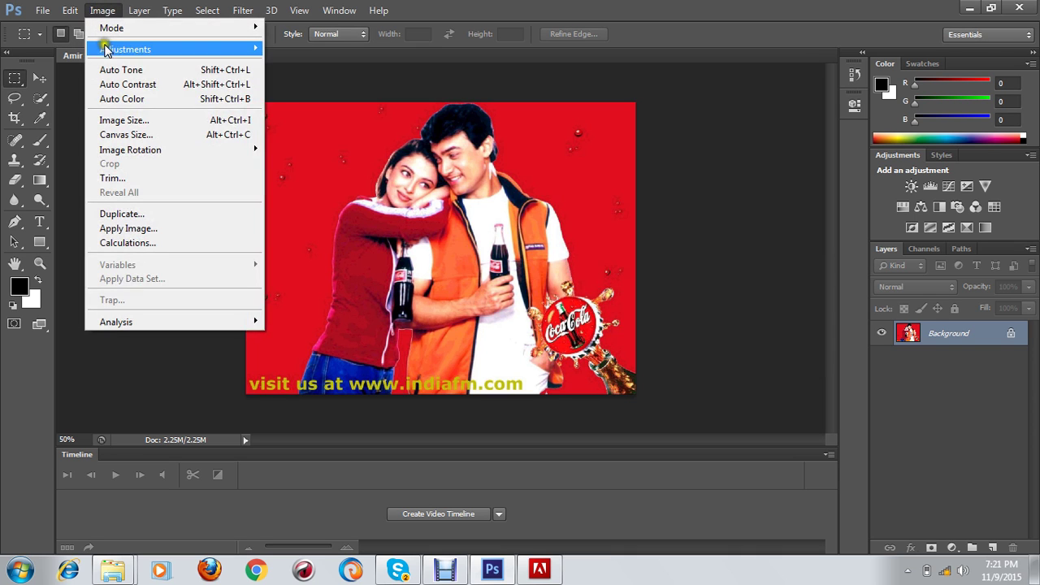
pyautogui.moveTo(108, 51)
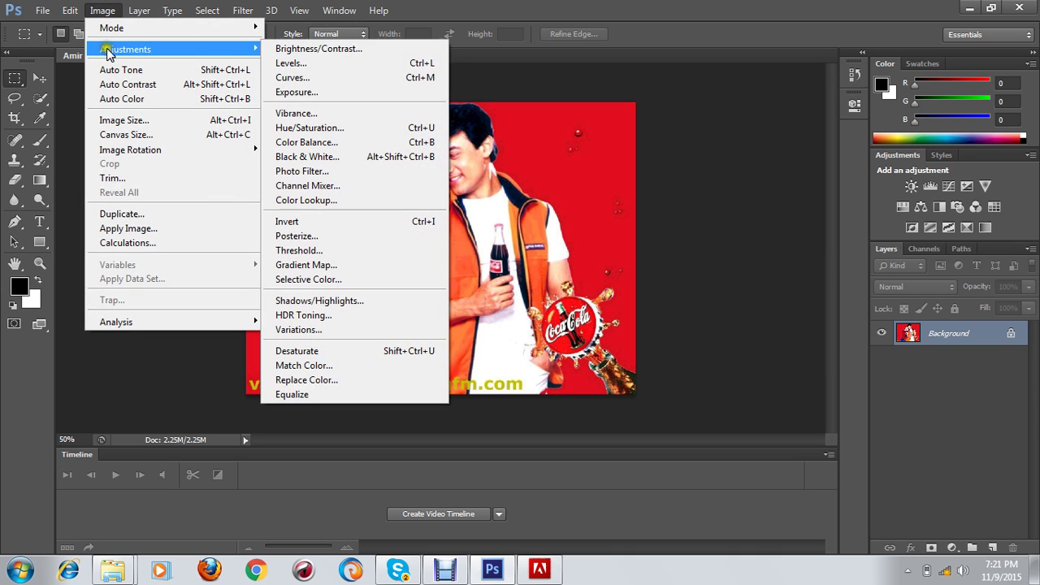
pyautogui.click(329, 95)
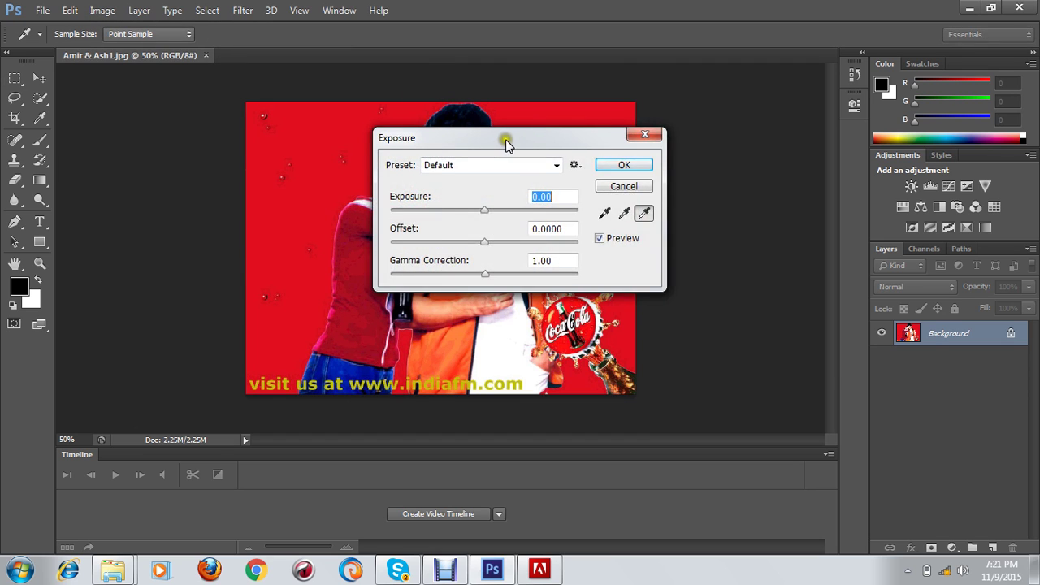
pyautogui.moveTo(508, 144); pyautogui.dragTo(773, 233)
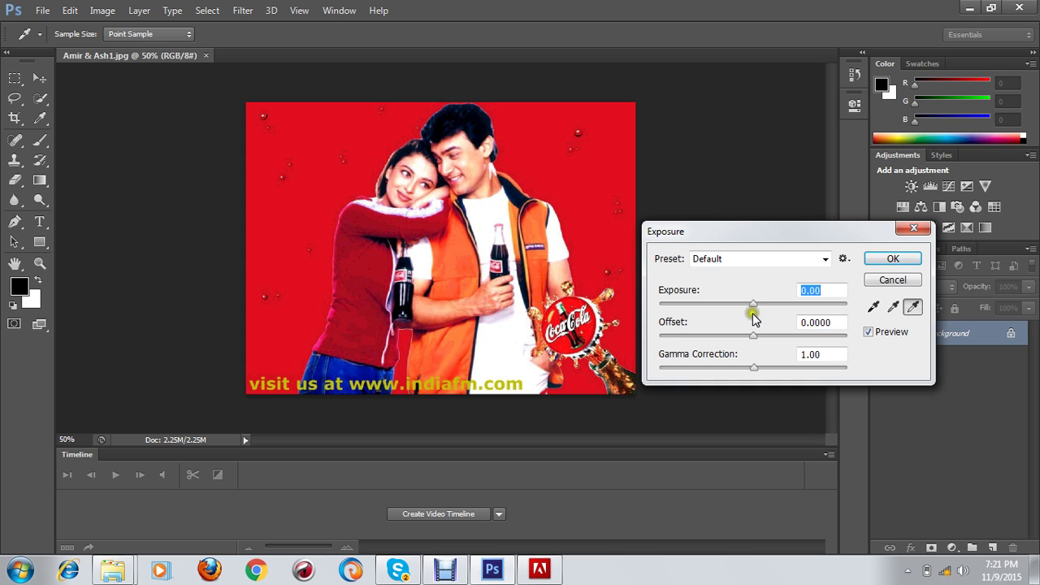
pyautogui.moveTo(751, 305); pyautogui.dragTo(719, 371)
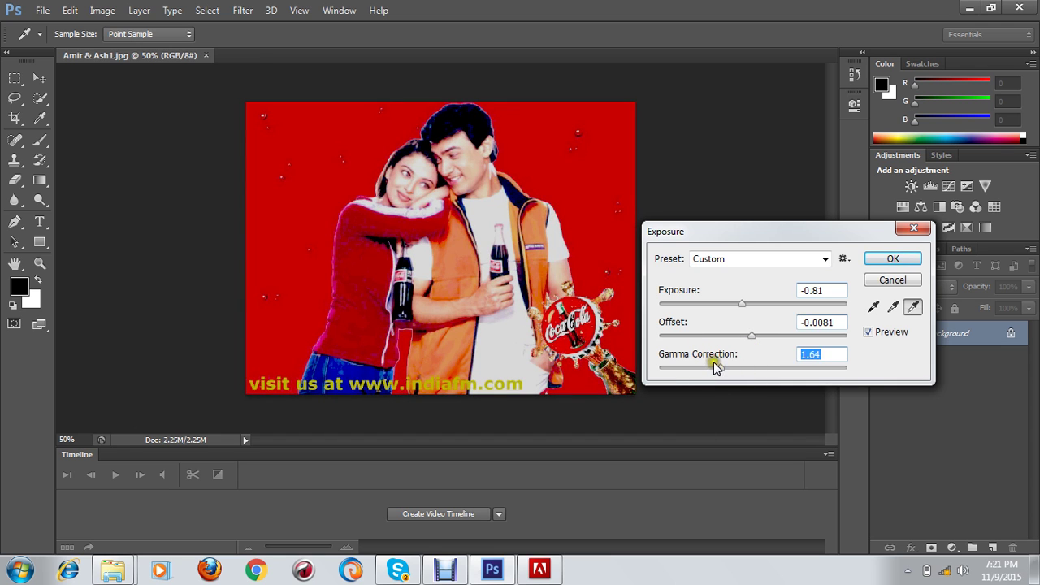
pyautogui.click(893, 280)
# - Try a Vibrance adjustment with vibrance +58 and saturation at -100, -27 and -93, and discard it
pyautogui.click(104, 10)
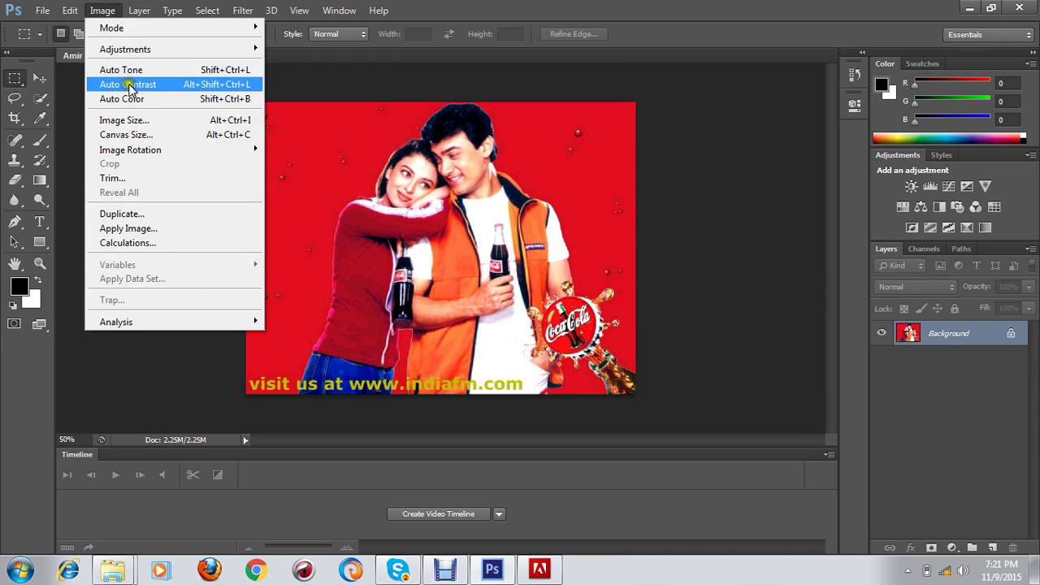
pyautogui.moveTo(132, 48)
pyautogui.click(361, 118)
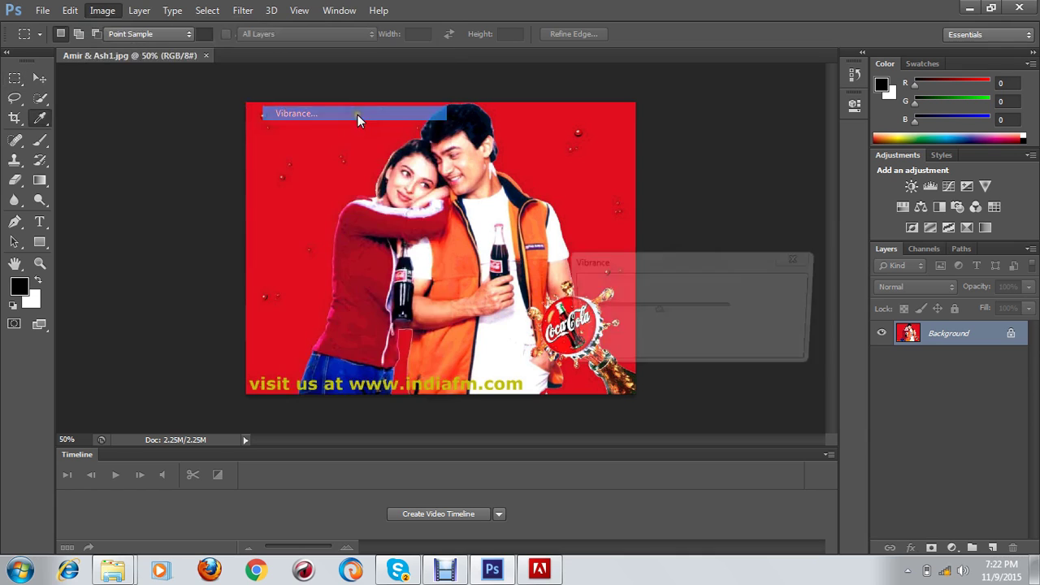
pyautogui.moveTo(660, 310); pyautogui.dragTo(699, 311)
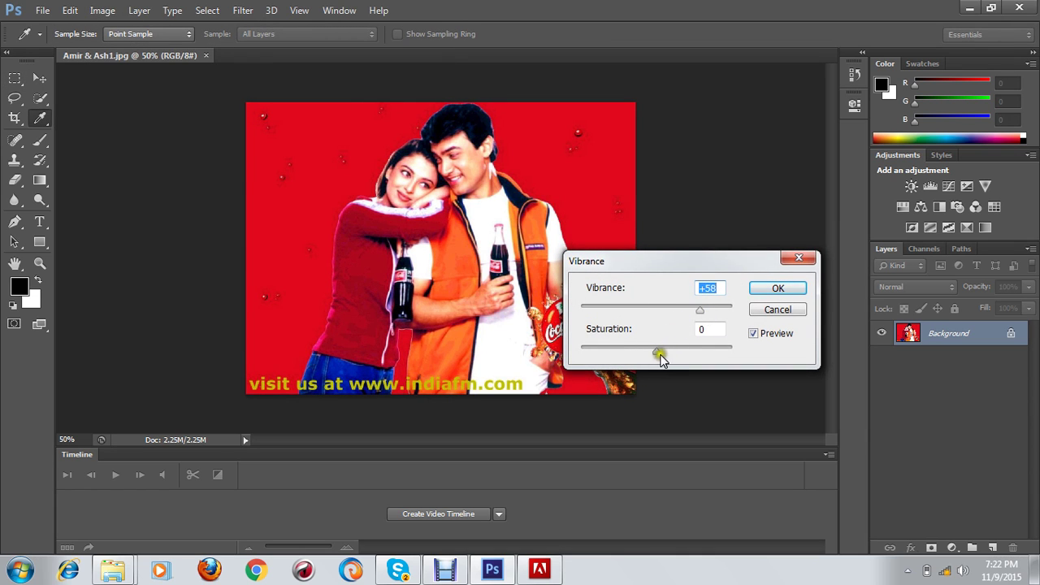
pyautogui.moveTo(659, 351); pyautogui.dragTo(551, 349)
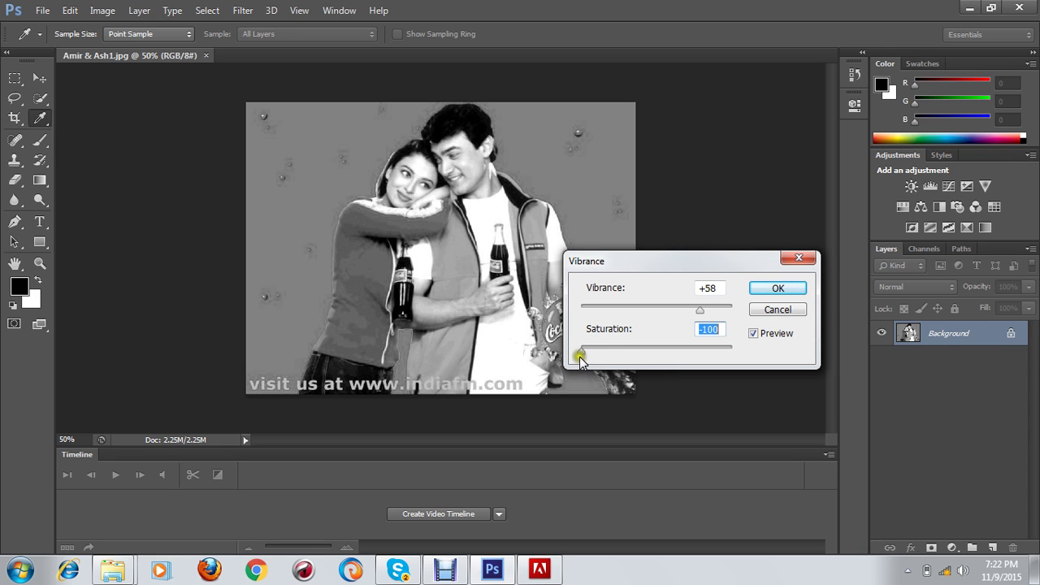
pyautogui.moveTo(579, 357); pyautogui.dragTo(641, 348)
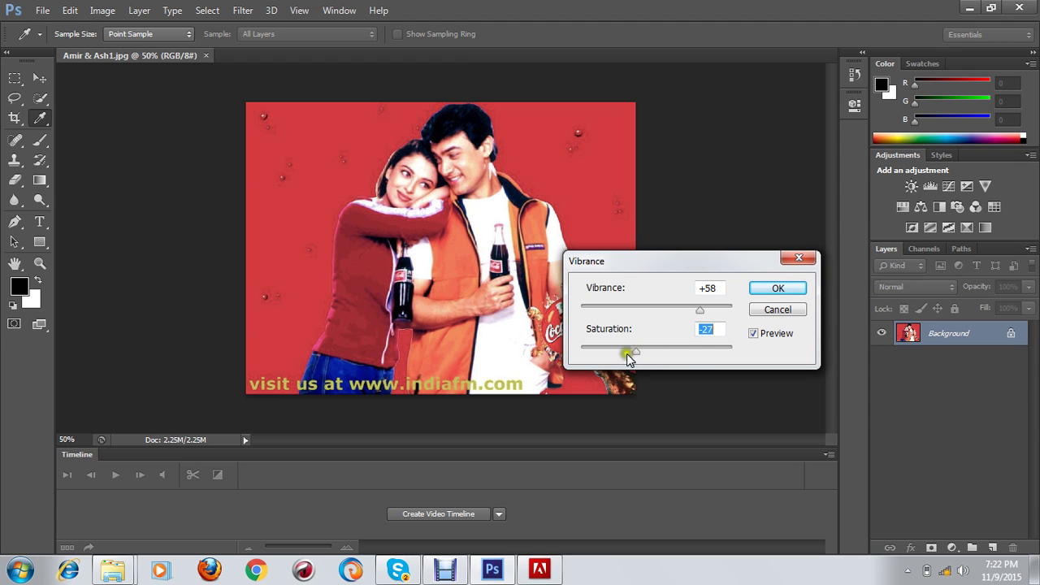
pyautogui.moveTo(626, 353); pyautogui.dragTo(585, 347)
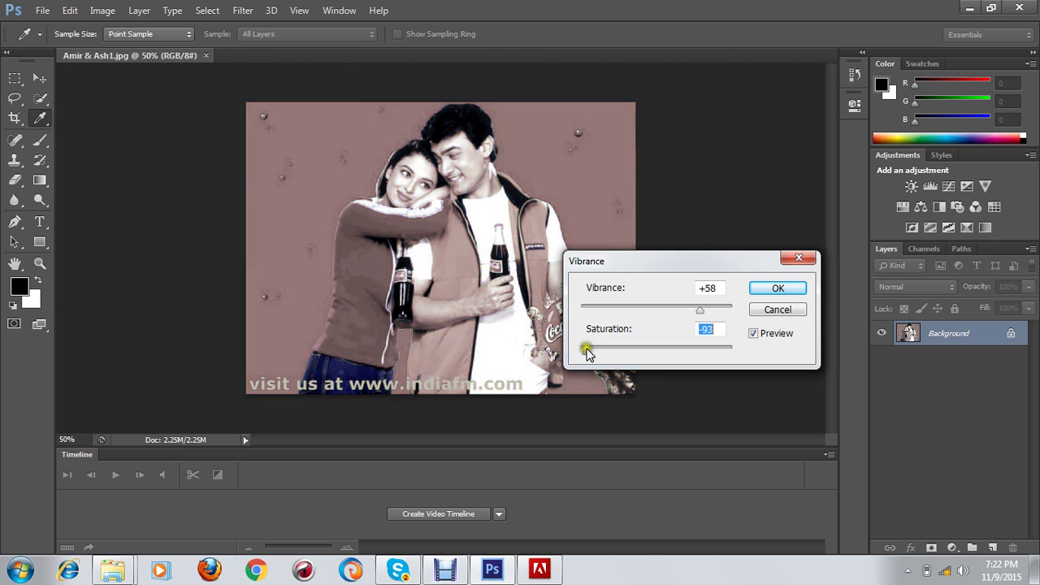
pyautogui.click(799, 259)
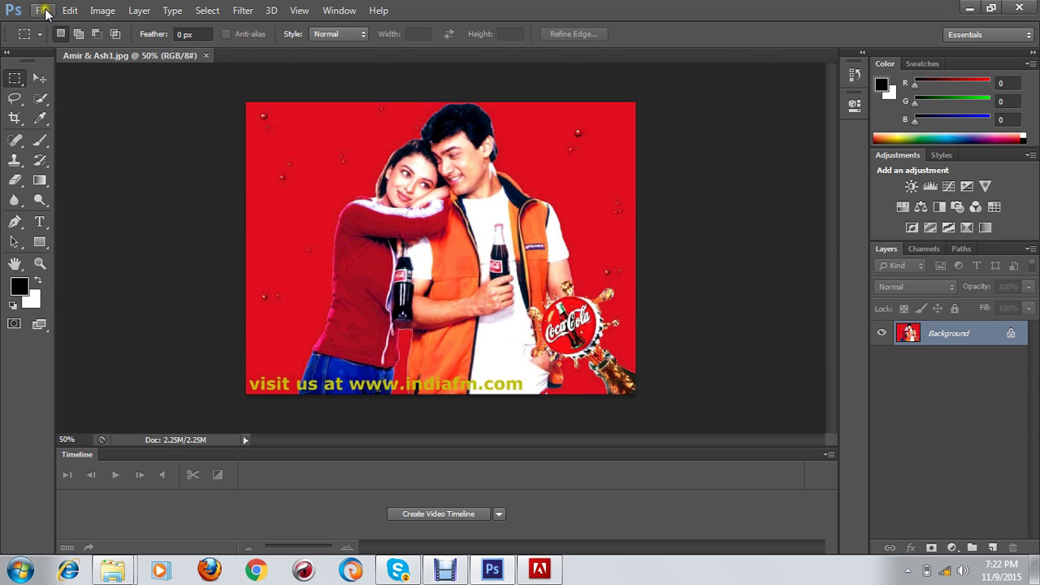
# - Preview a Hue/Saturation adjustment on the whole picture with hue +35 and -16 and saturation -8, and discard it
pyautogui.click(102, 10)
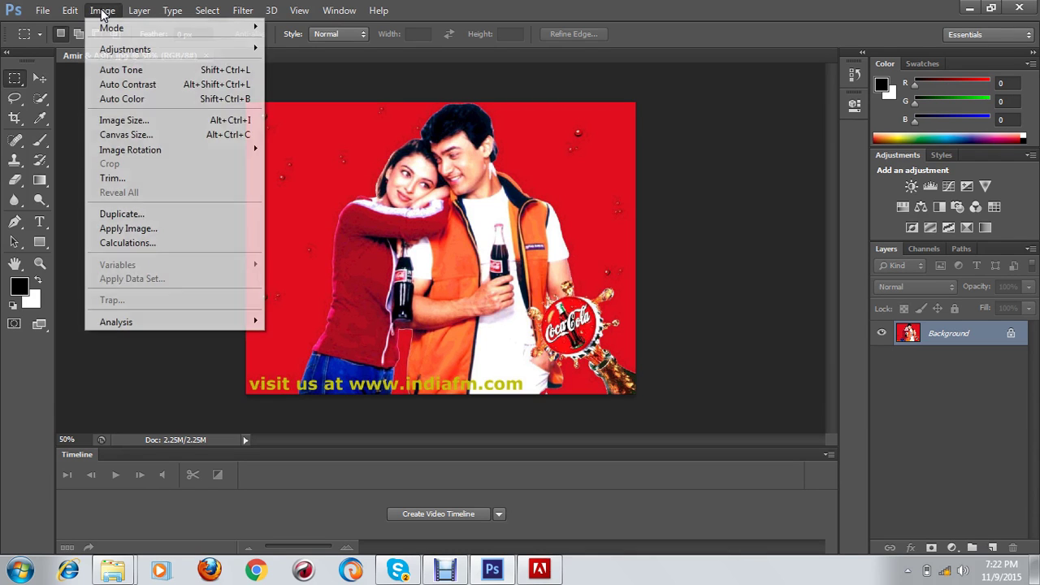
pyautogui.moveTo(143, 51)
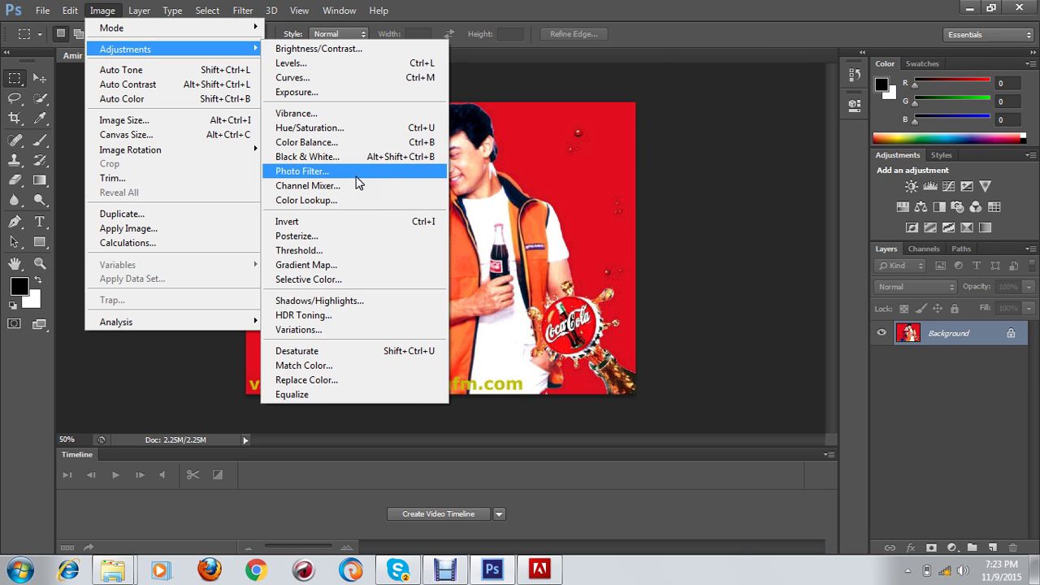
pyautogui.click(319, 129)
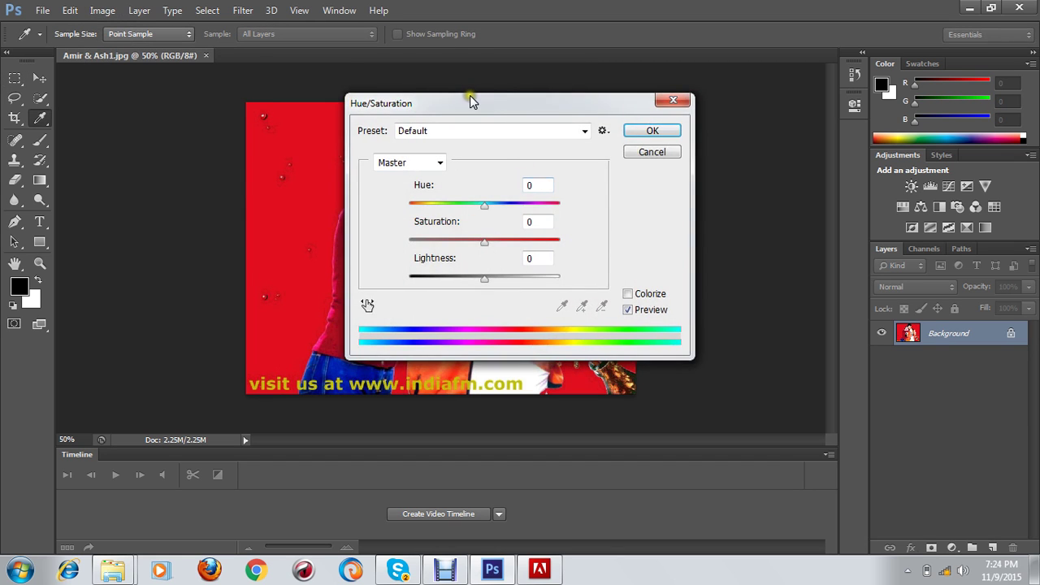
pyautogui.moveTo(470, 95); pyautogui.dragTo(729, 186)
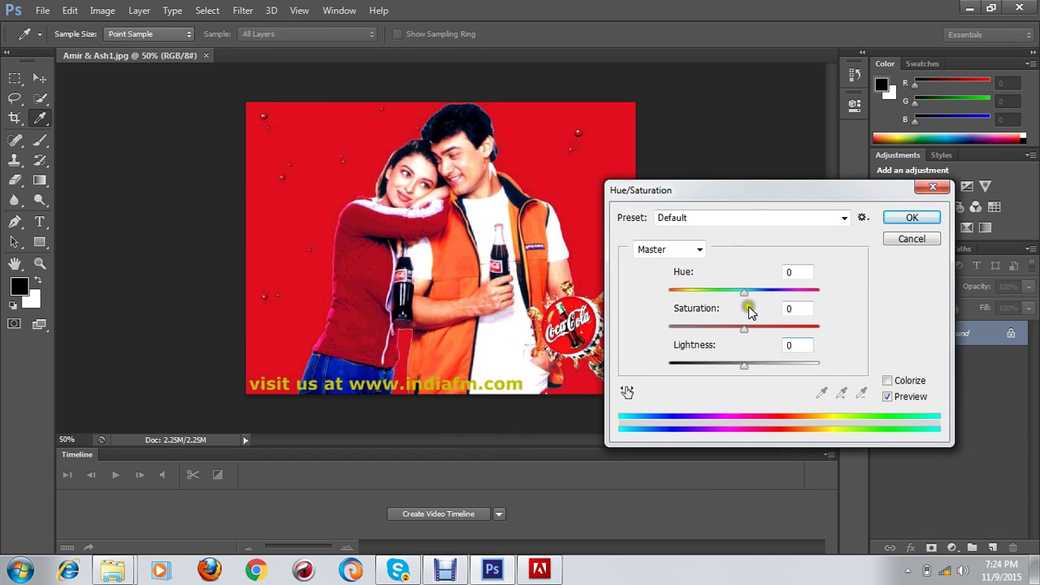
pyautogui.moveTo(741, 297); pyautogui.dragTo(772, 298)
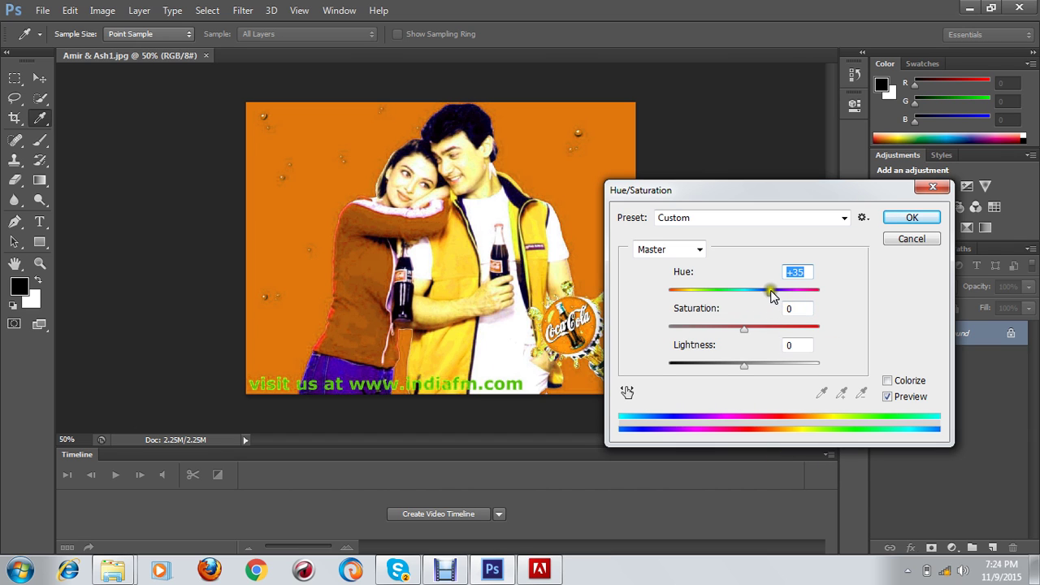
pyautogui.moveTo(771, 297); pyautogui.dragTo(731, 291)
pyautogui.moveTo(750, 331)
pyautogui.mouseDown()
pyautogui.moveTo(632, 331)
pyautogui.moveTo(834, 332)
pyautogui.moveTo(739, 329)
pyautogui.mouseUp()
pyautogui.moveTo(733, 291)
pyautogui.mouseDown()
pyautogui.moveTo(772, 295)
pyautogui.moveTo(733, 299)
pyautogui.mouseUp()
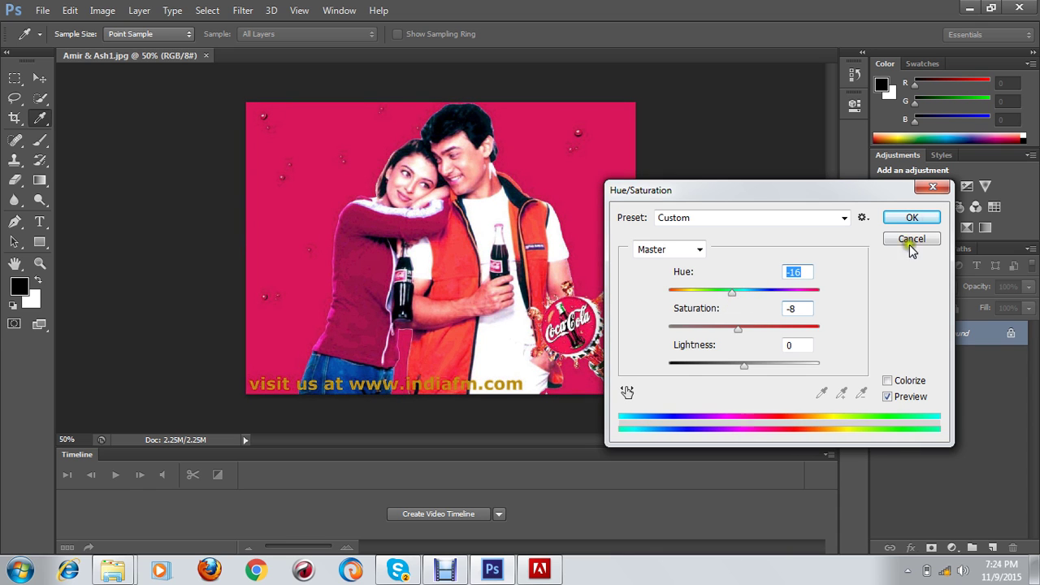
pyautogui.click(932, 188)
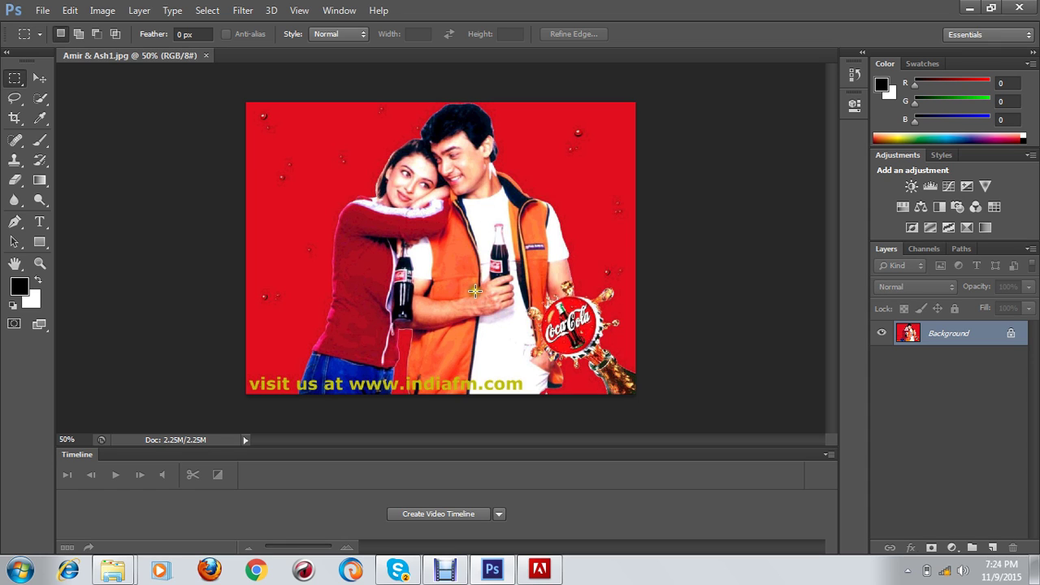
# - Select the orange vest panel beside the man's bottle with the Magic Wand tool at tolerance 32
pyautogui.rightClick(40, 98)
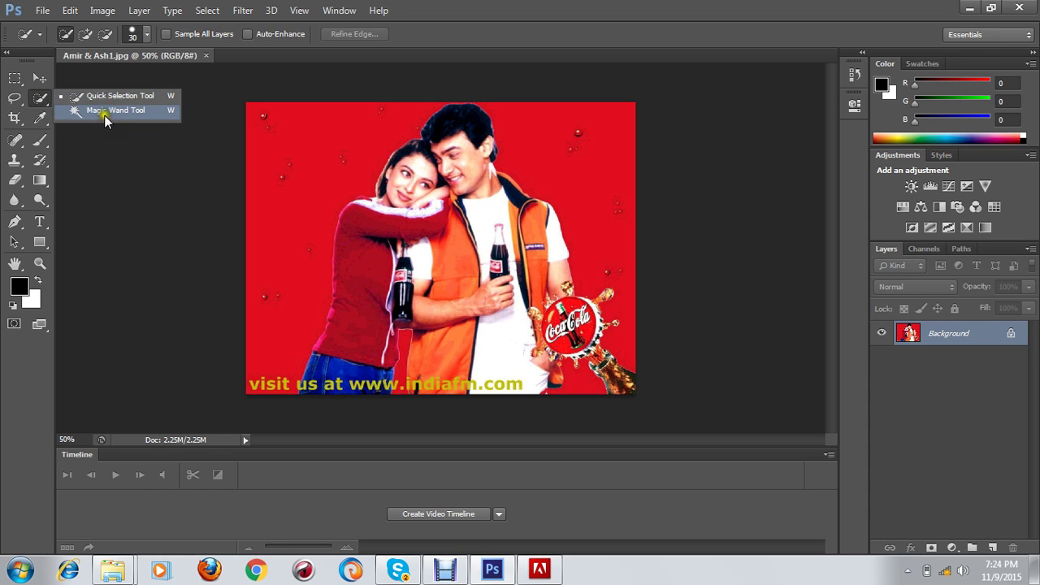
pyautogui.click(104, 111)
pyautogui.click(463, 271)
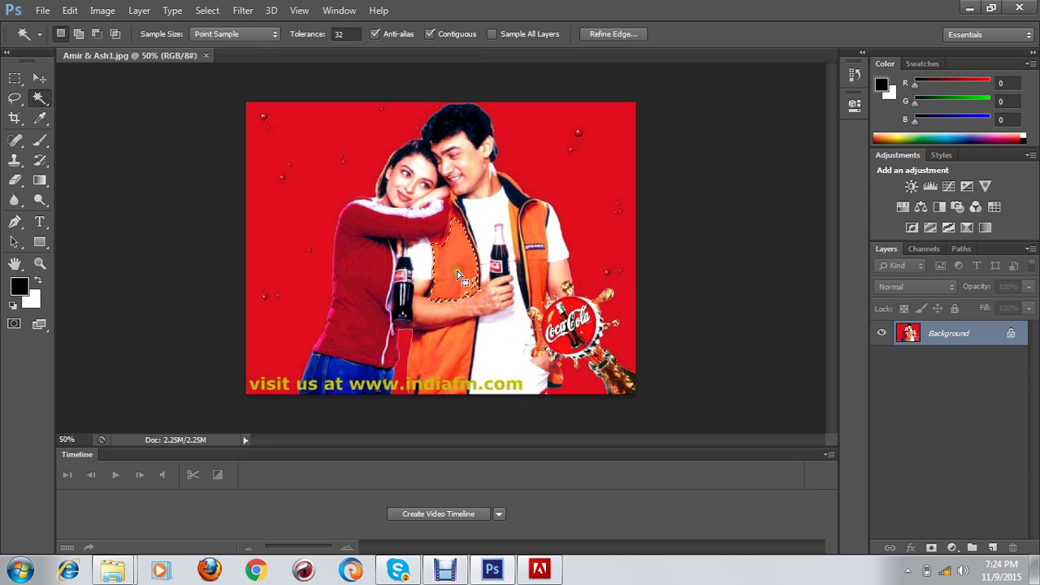
# - Apply Hue/Saturation with hue -35 to the selected vest panel
pyautogui.click(96, 10)
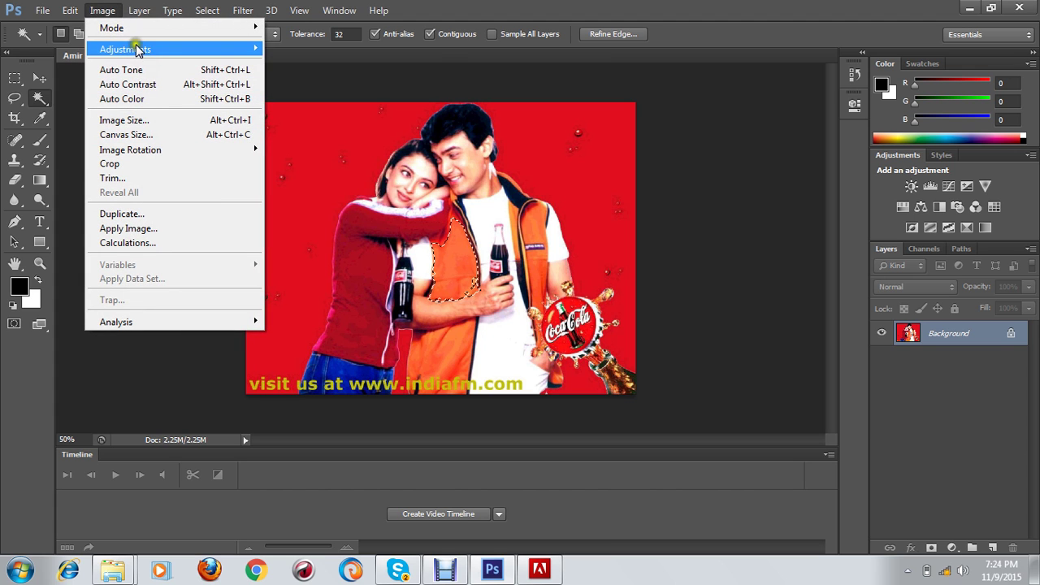
pyautogui.click(333, 128)
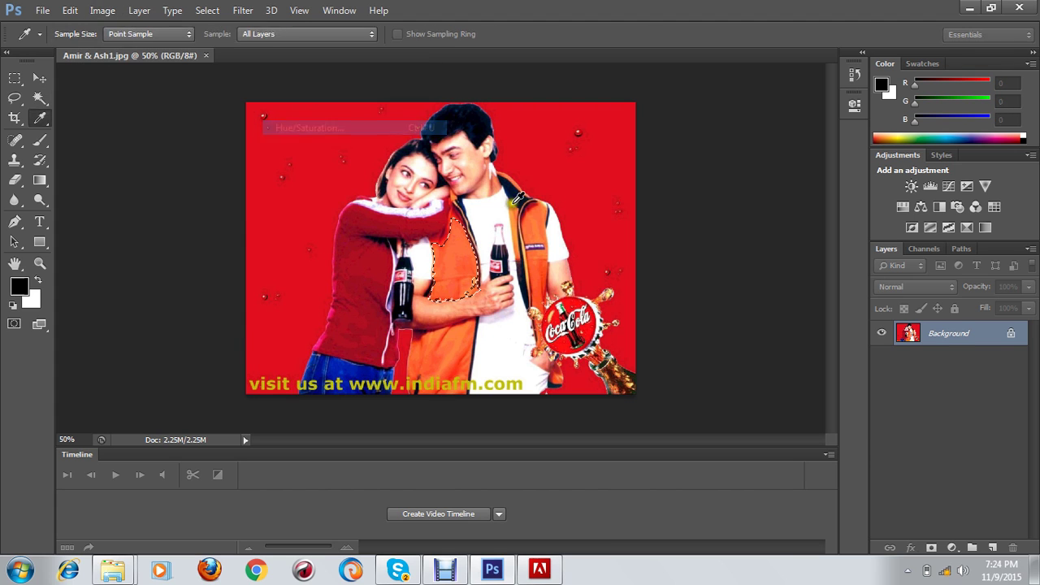
pyautogui.moveTo(746, 292); pyautogui.dragTo(718, 305)
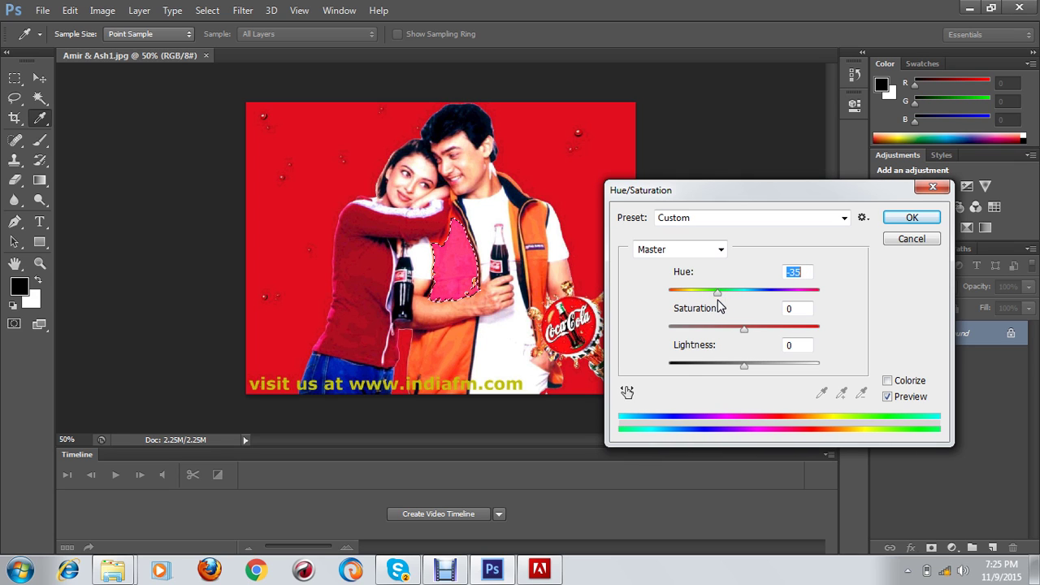
pyautogui.click(911, 217)
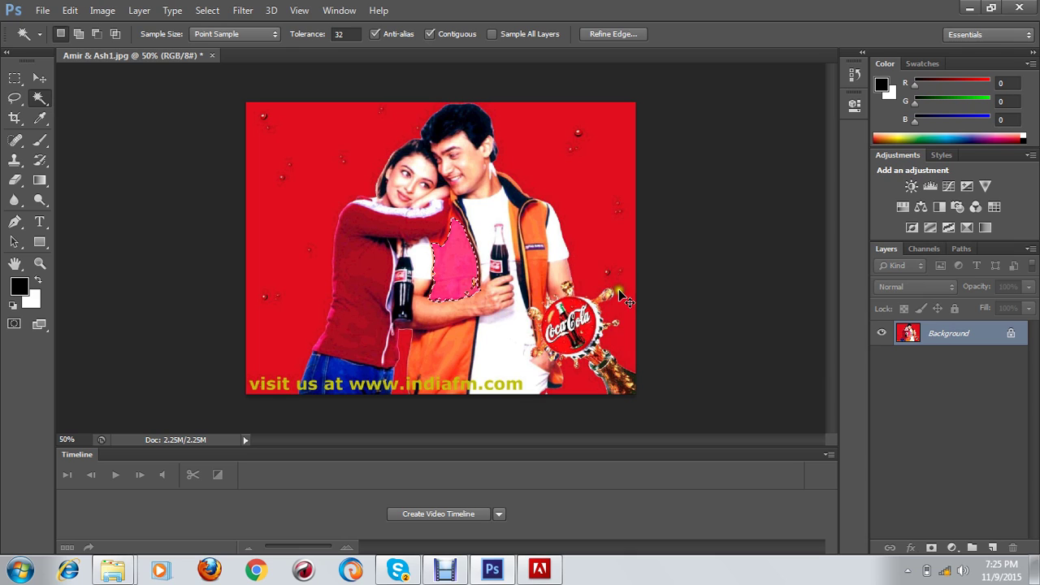
# - Undo the vest panel's hue change and clear the selection
pyautogui.hotkey('ctrl', 'd')
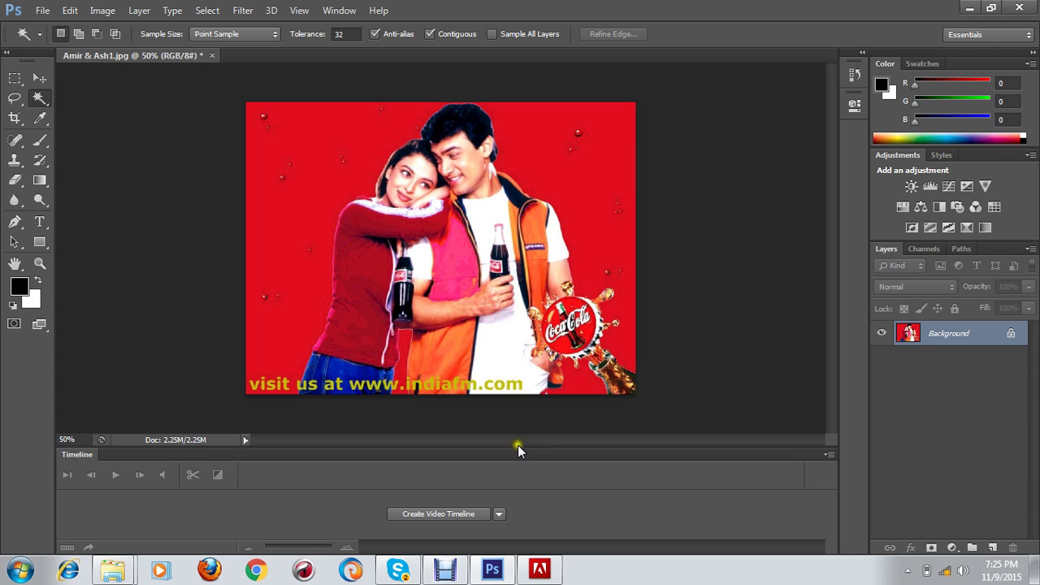
pyautogui.hotkey('ctrl', 'z')
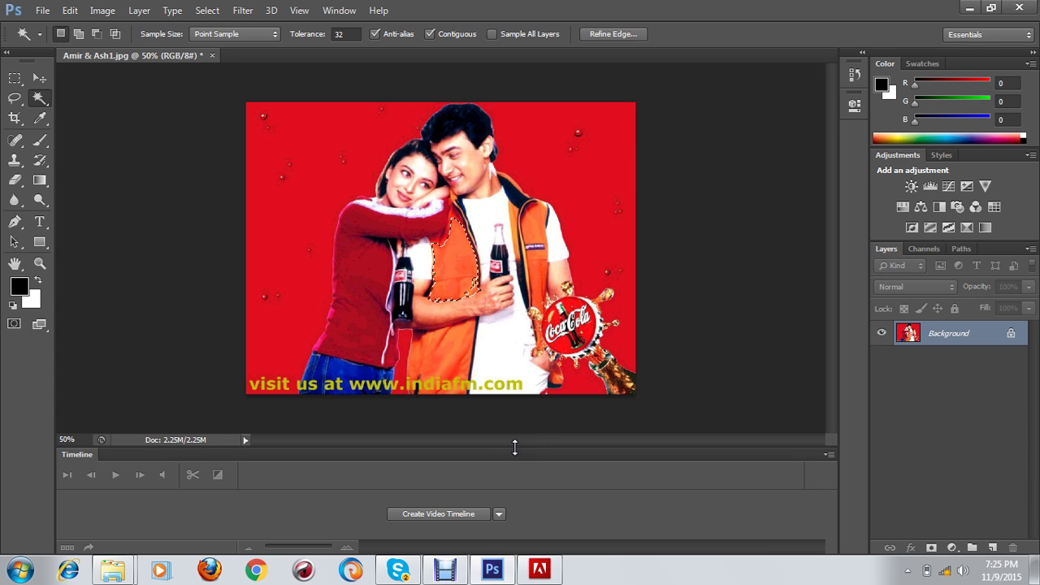
pyautogui.hotkey('ctrl', 'd')
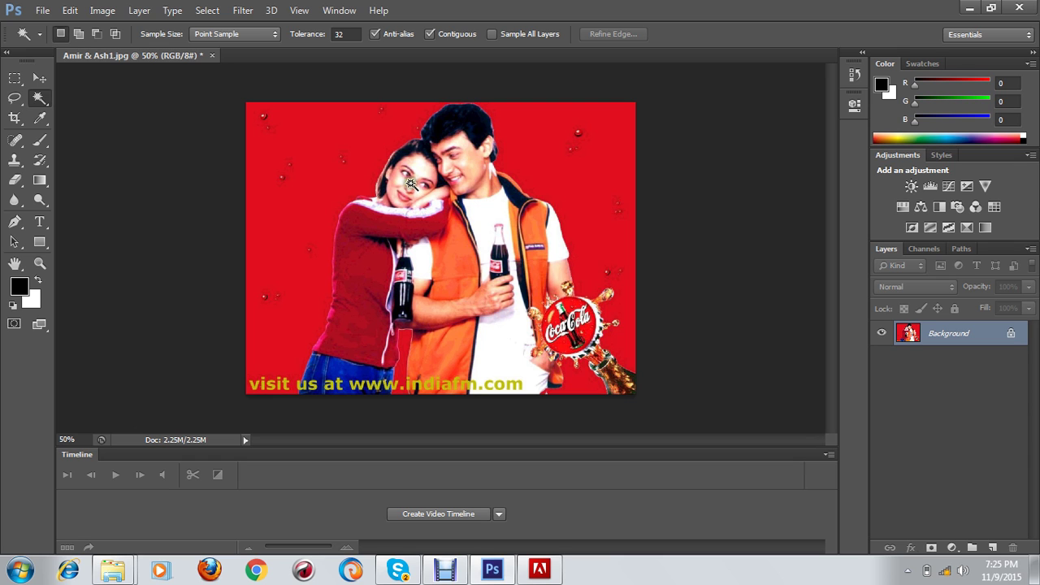
# - Outline the iris of the woman's eye farther from her hand with the Lasso tool
pyautogui.hotkey('ctrl', '+')
pyautogui.hotkey('ctrl', '+')
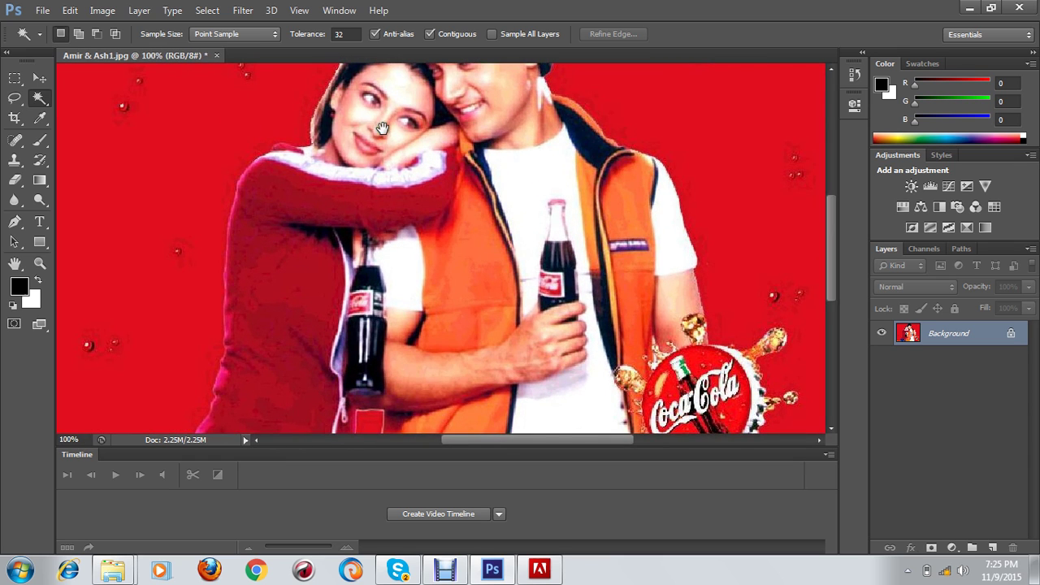
pyautogui.moveTo(382, 137); pyautogui.dragTo(452, 268)
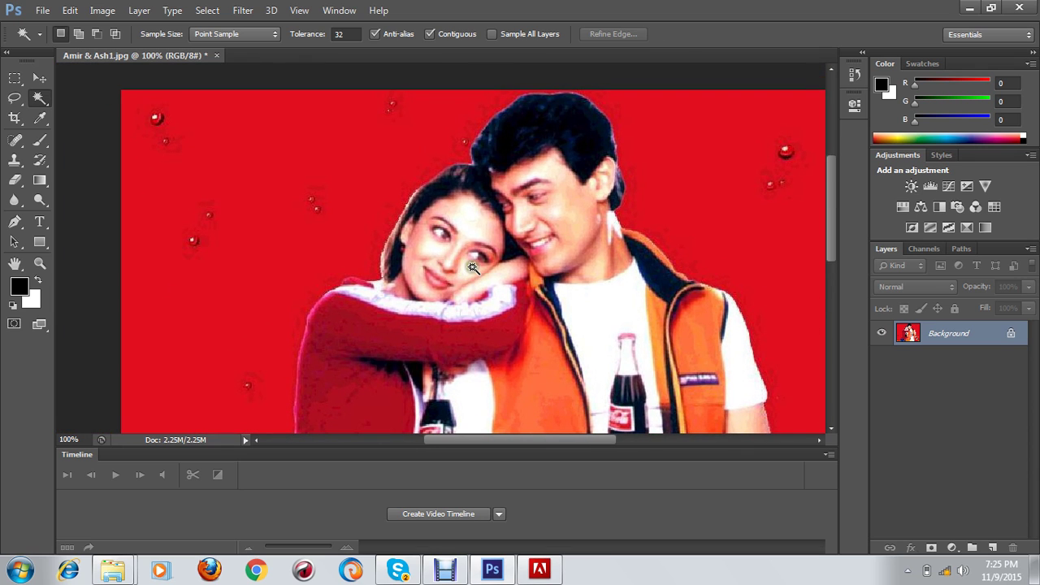
pyautogui.click(14, 98)
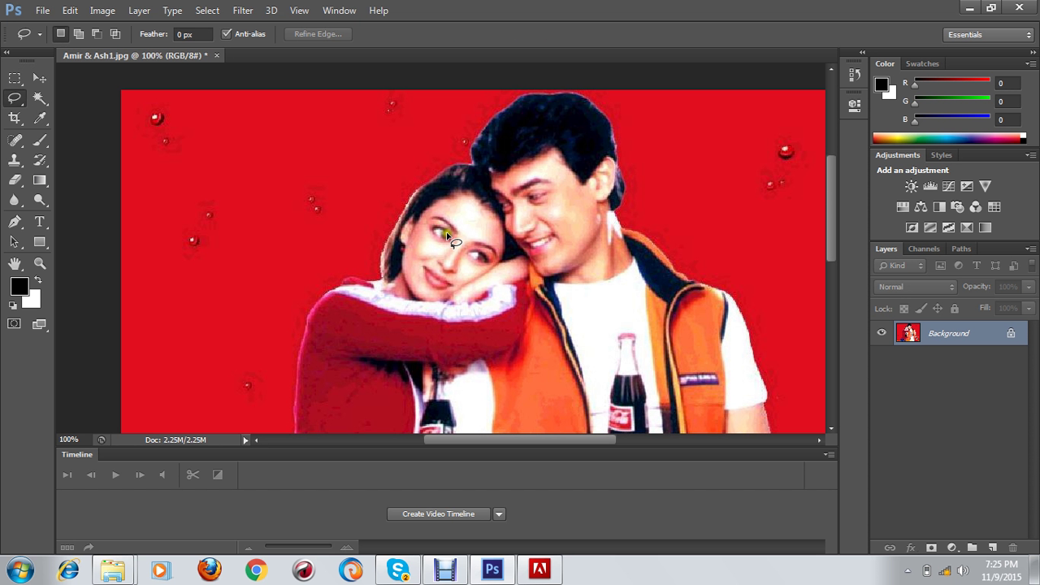
pyautogui.moveTo(449, 232)
pyautogui.mouseDown()
pyautogui.moveTo(447, 246)
pyautogui.moveTo(436, 240)
pyautogui.moveTo(446, 231)
pyautogui.mouseUp()
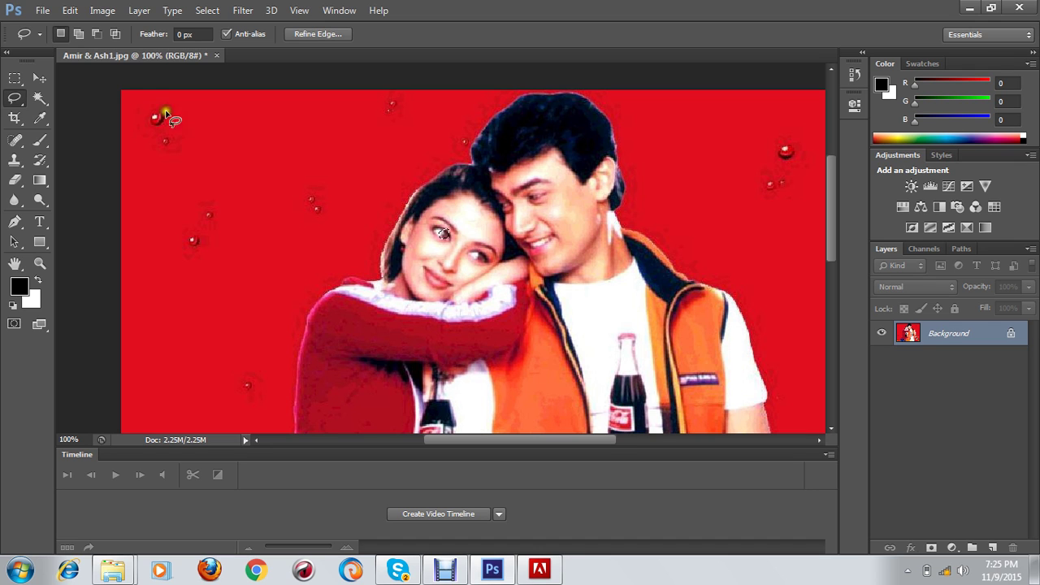
# - Recolour the selected iris with Hue/Saturation at hue -13 and saturation -77, and deselect it
pyautogui.click(100, 11)
pyautogui.moveTo(120, 51)
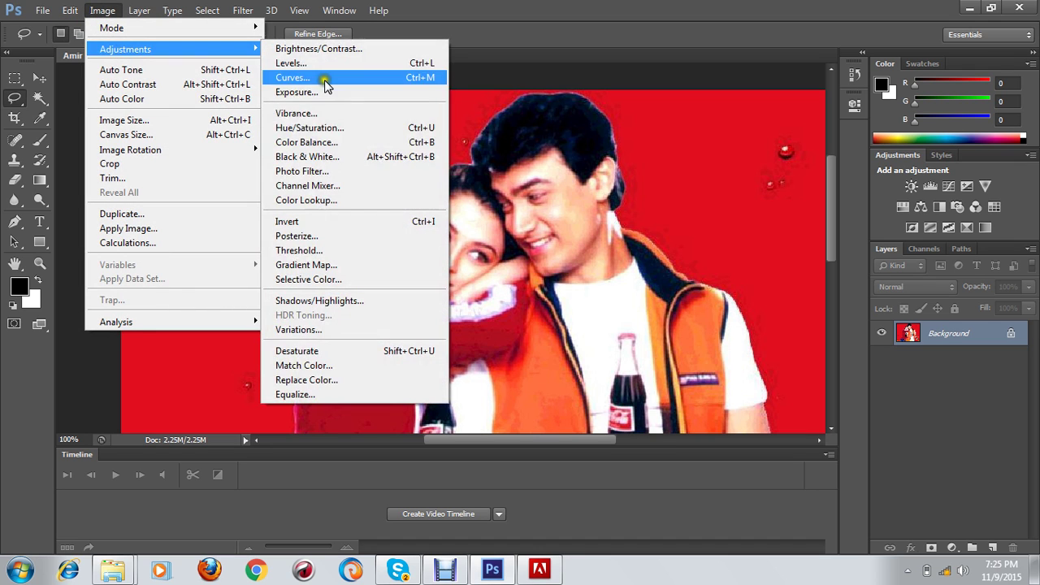
pyautogui.click(350, 129)
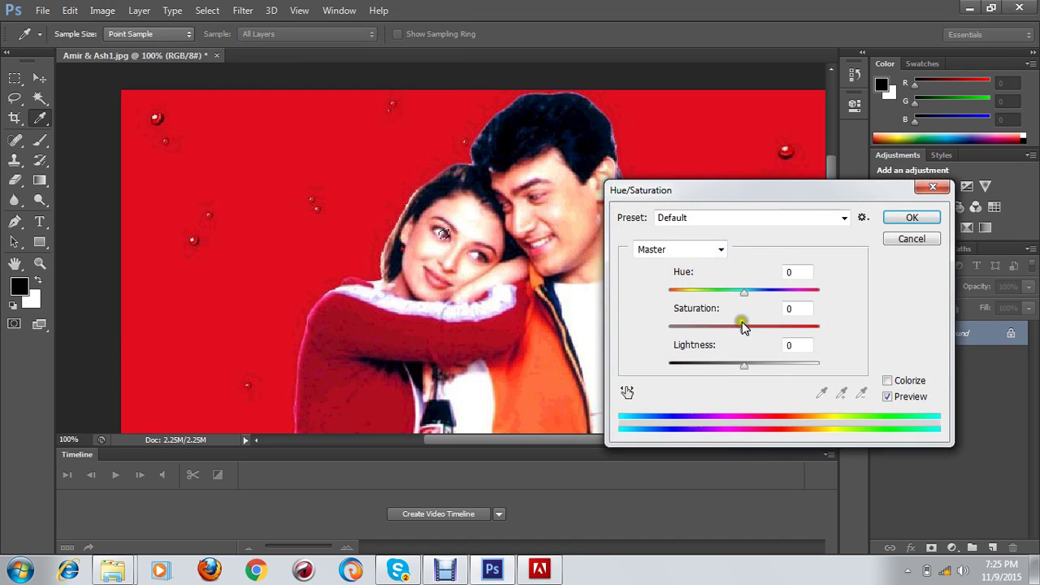
pyautogui.moveTo(746, 292); pyautogui.dragTo(673, 290)
pyautogui.moveTo(743, 328); pyautogui.dragTo(736, 299)
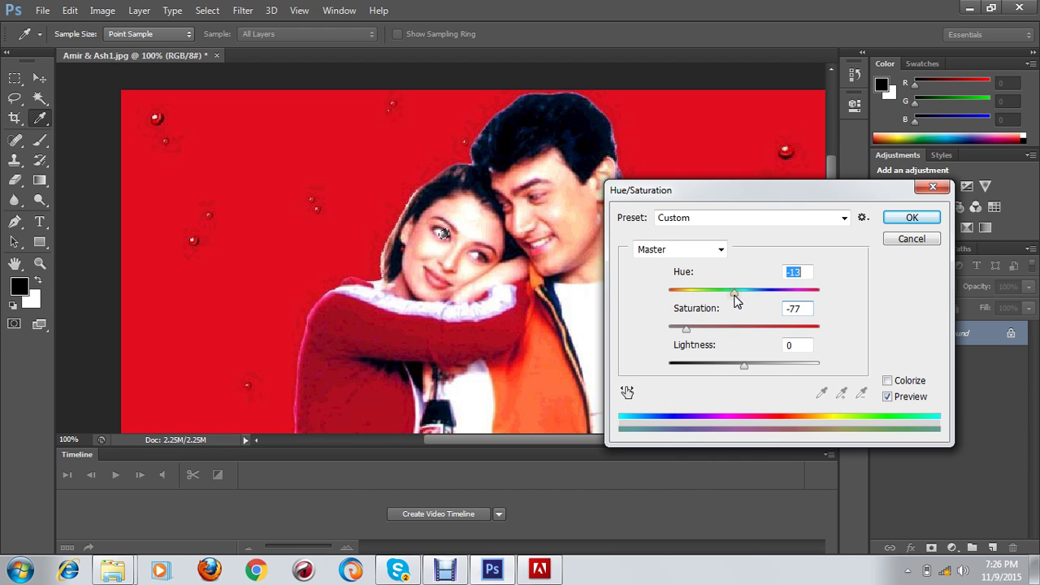
pyautogui.click(910, 219)
pyautogui.press('l')
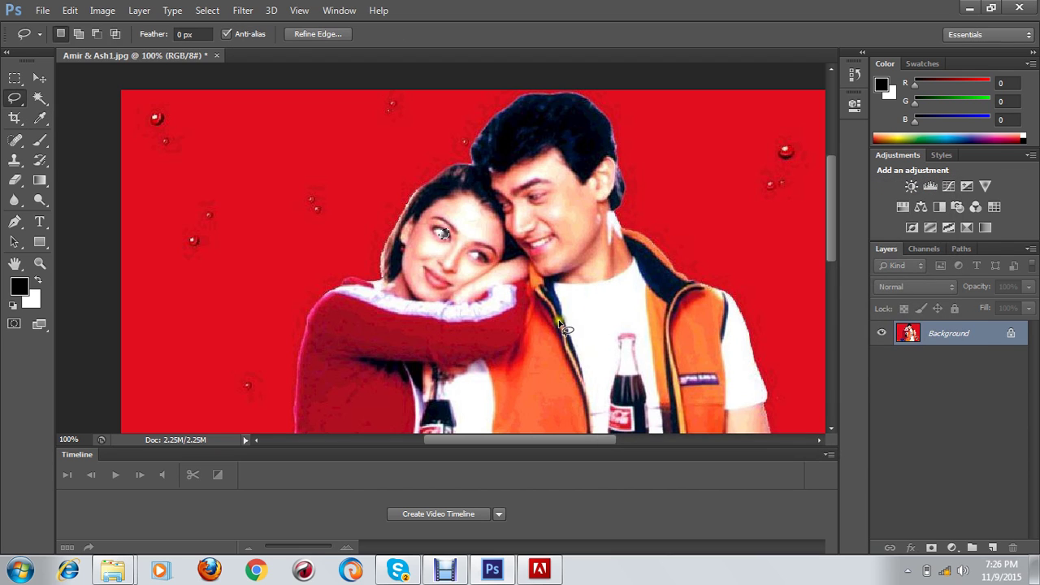
pyautogui.click(529, 335)
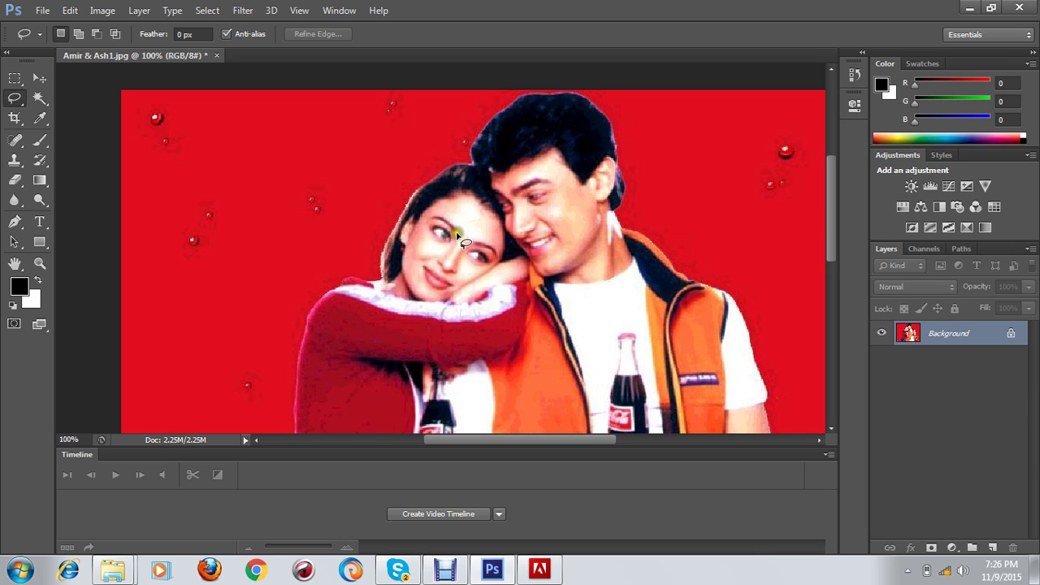
pyautogui.moveTo(429, 237); pyautogui.dragTo(445, 244)
pyautogui.click(452, 220)
pyautogui.click(450, 230)
pyautogui.click(441, 236)
pyautogui.click(477, 265)
# - Outline the iris of the woman's eye nearer her hand with the Lasso tool, redrawing the first rough outline more tightly
pyautogui.hotkey('ctrl', '+')
pyautogui.hotkey('ctrl', '+')
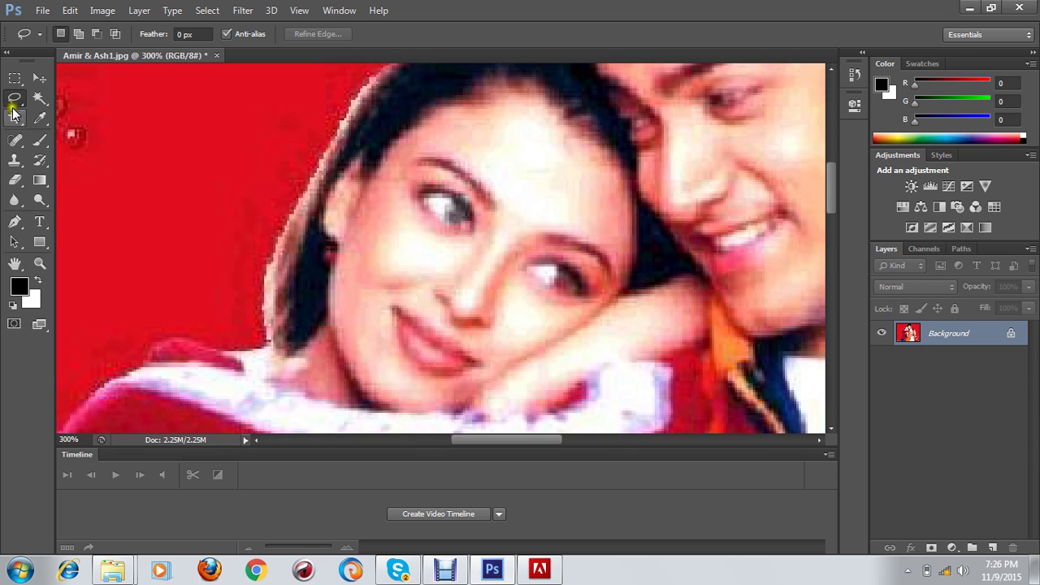
pyautogui.moveTo(552, 266)
pyautogui.mouseDown()
pyautogui.moveTo(545, 284)
pyautogui.moveTo(560, 301)
pyautogui.moveTo(585, 299)
pyautogui.moveTo(575, 268)
pyautogui.moveTo(552, 267)
pyautogui.mouseUp()
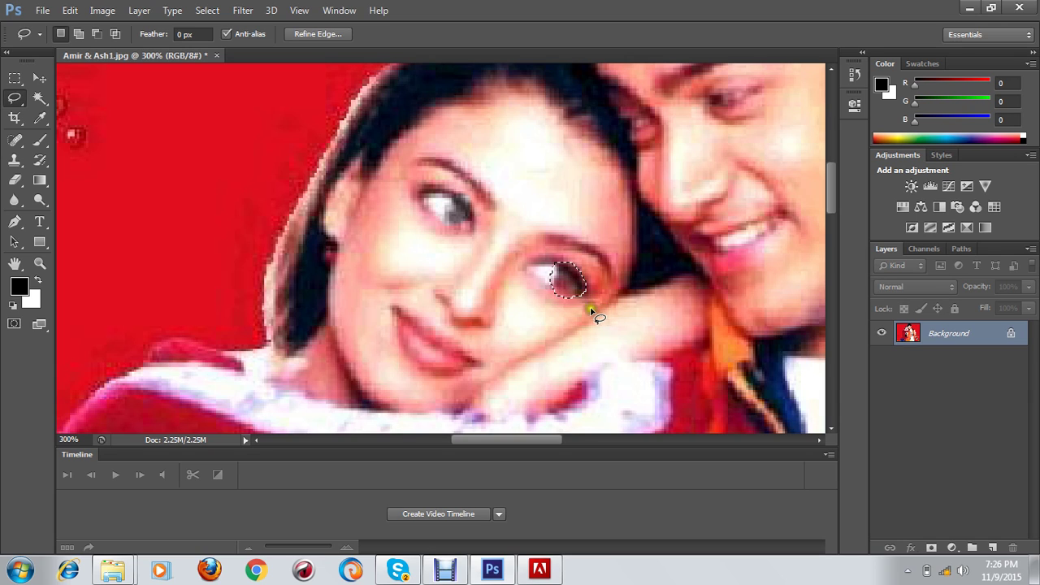
pyautogui.click(533, 248)
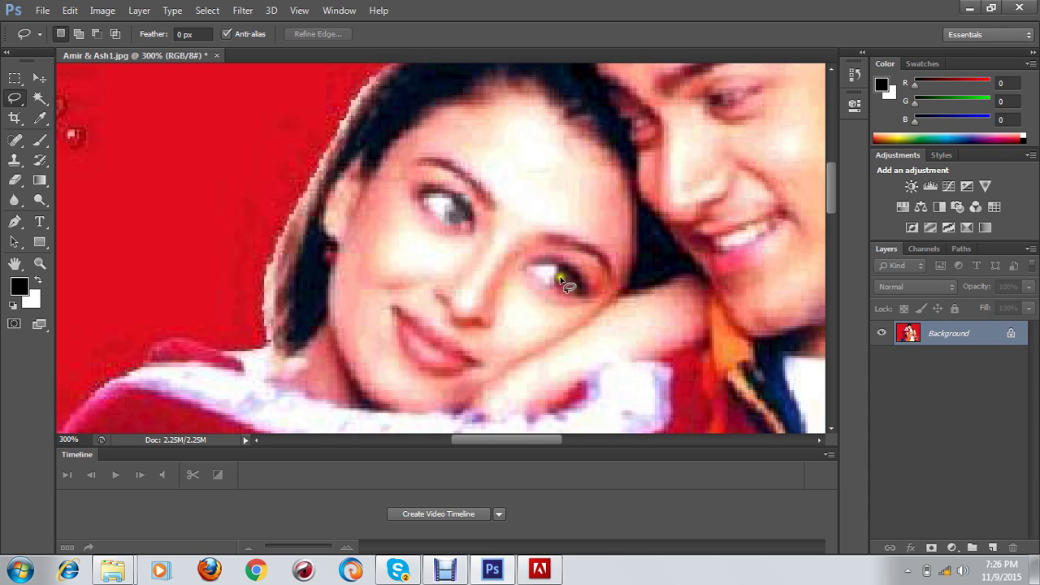
pyautogui.moveTo(561, 281)
pyautogui.mouseDown()
pyautogui.moveTo(558, 271)
pyautogui.moveTo(566, 293)
pyautogui.moveTo(580, 294)
pyautogui.moveTo(576, 277)
pyautogui.moveTo(558, 269)
pyautogui.mouseUp()
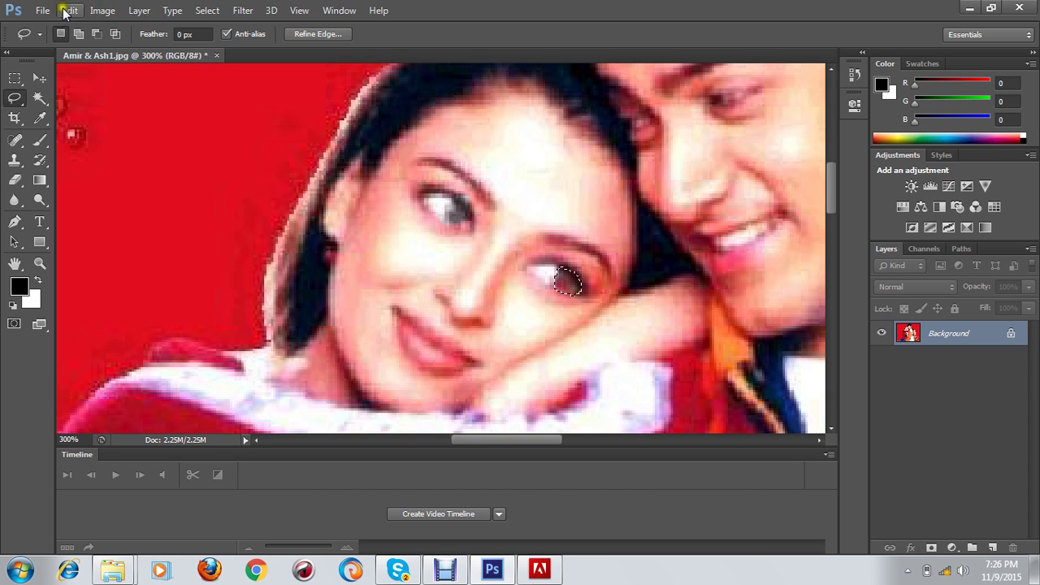
# - Recolour the selected iris with Hue/Saturation at hue -180 and saturation -84, and deselect it
pyautogui.click(98, 12)
pyautogui.moveTo(110, 48)
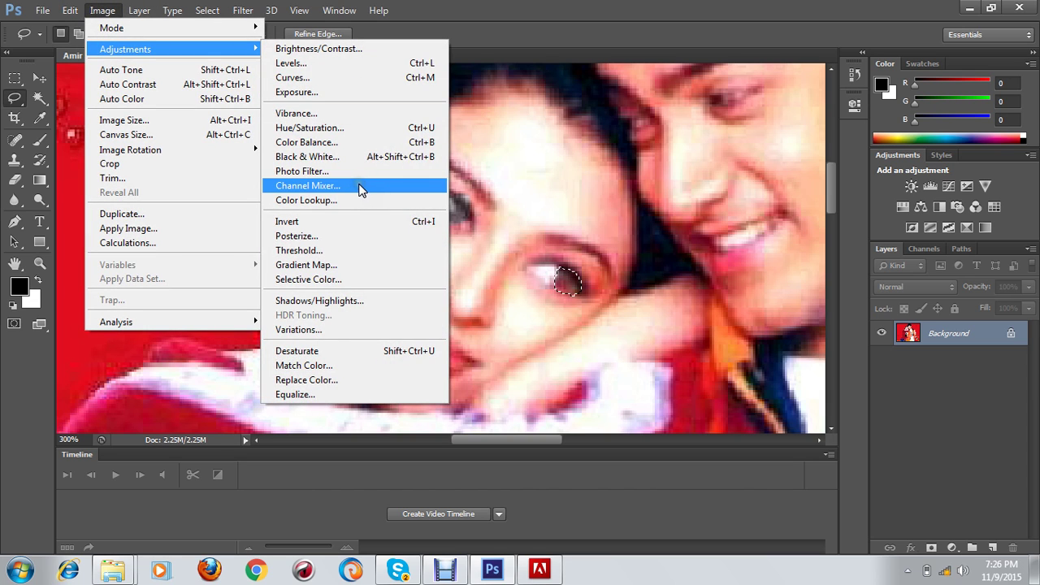
pyautogui.click(329, 128)
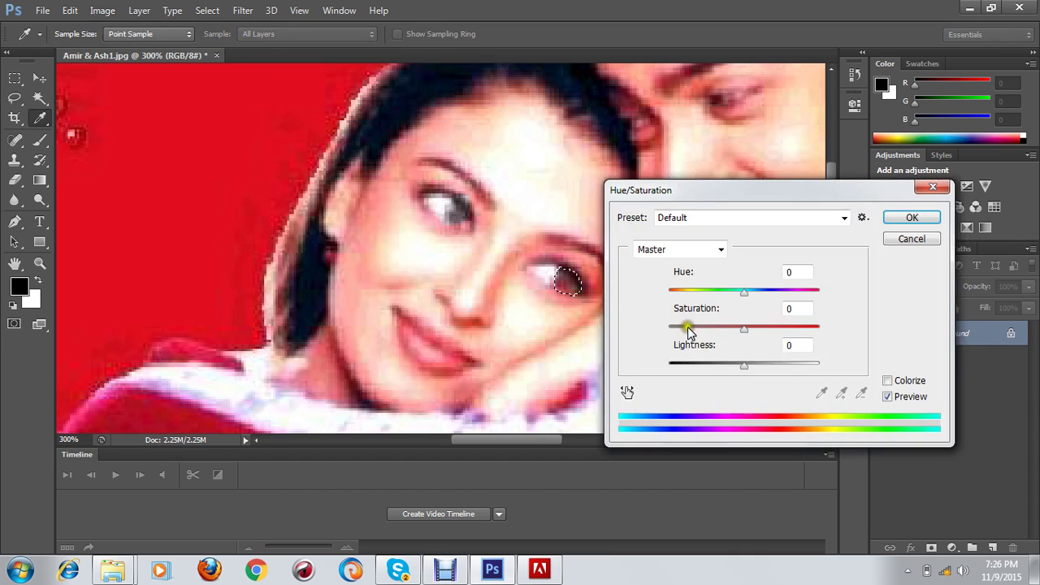
pyautogui.moveTo(698, 207); pyautogui.dragTo(791, 189)
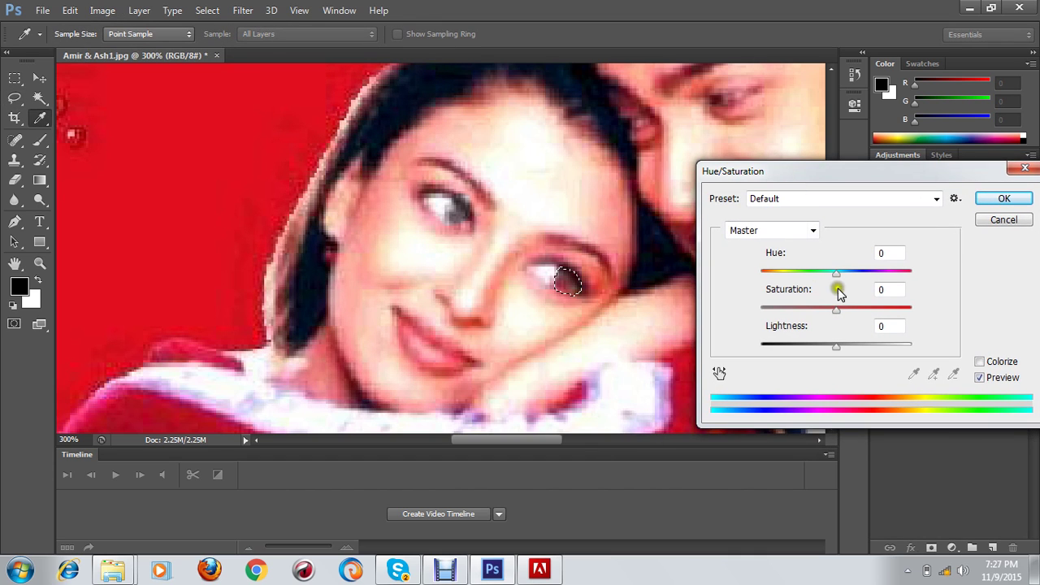
pyautogui.click(830, 273)
pyautogui.moveTo(830, 273); pyautogui.dragTo(749, 279)
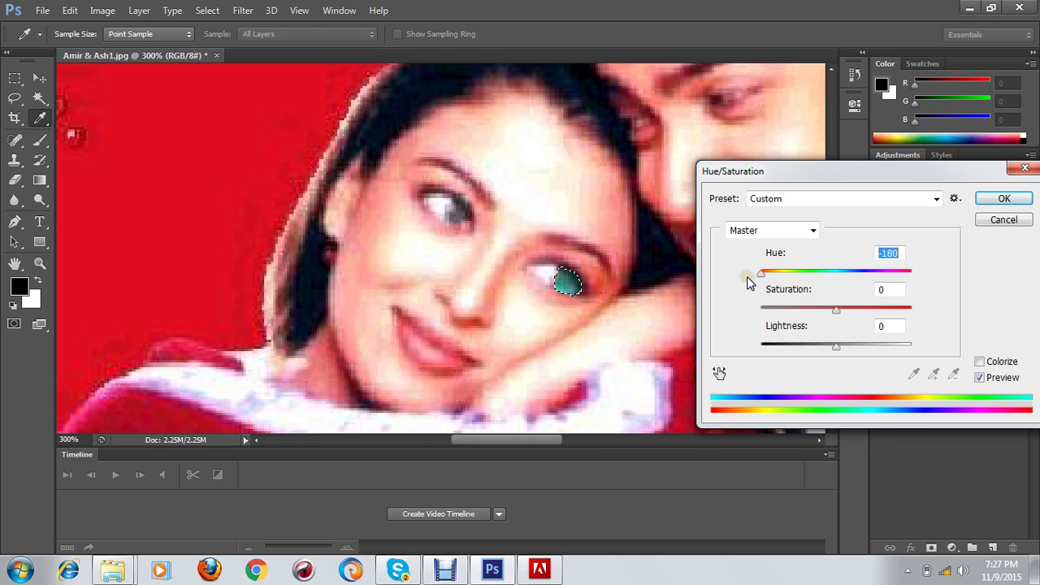
pyautogui.moveTo(836, 309); pyautogui.dragTo(773, 318)
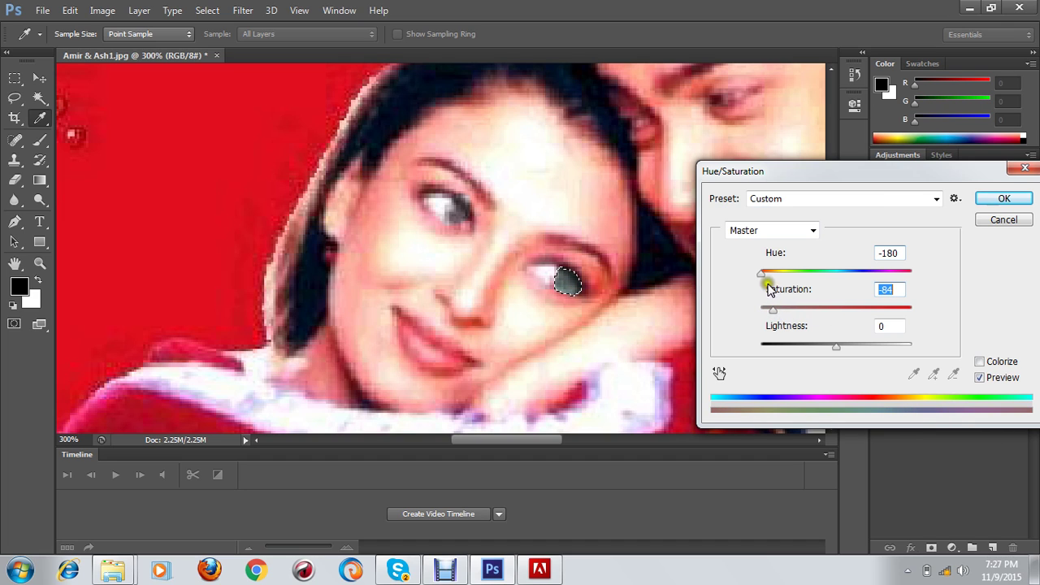
pyautogui.moveTo(762, 272); pyautogui.dragTo(742, 280)
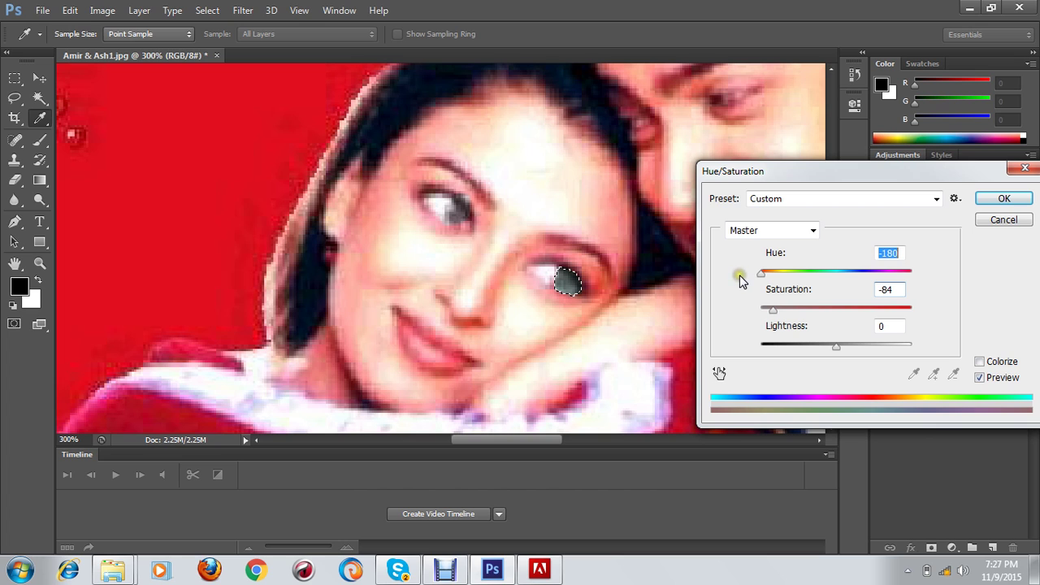
pyautogui.click(1003, 199)
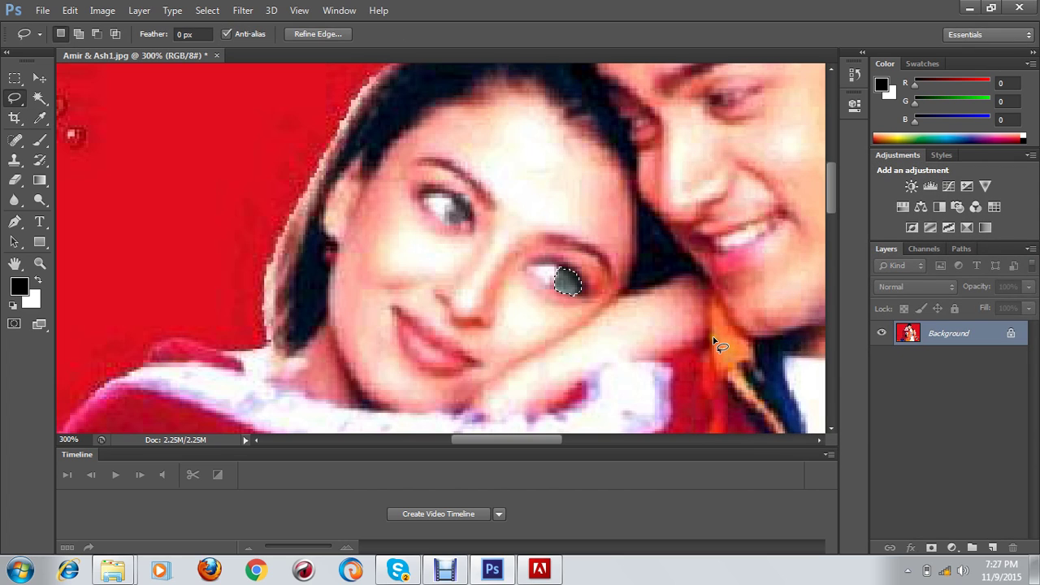
pyautogui.click(707, 342)
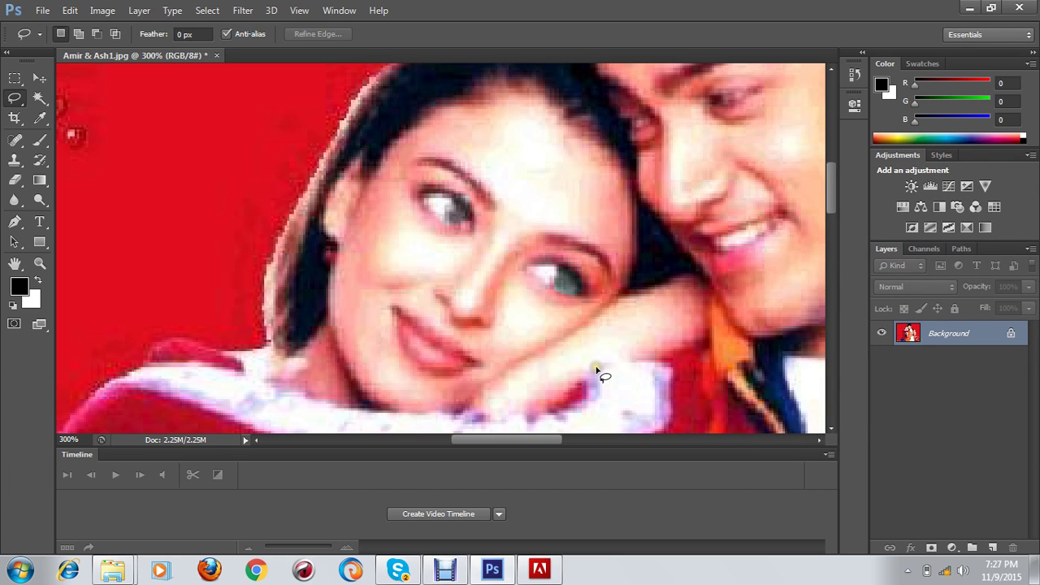
pyautogui.hotkey('ctrl', '-')
pyautogui.hotkey('ctrl', '-')
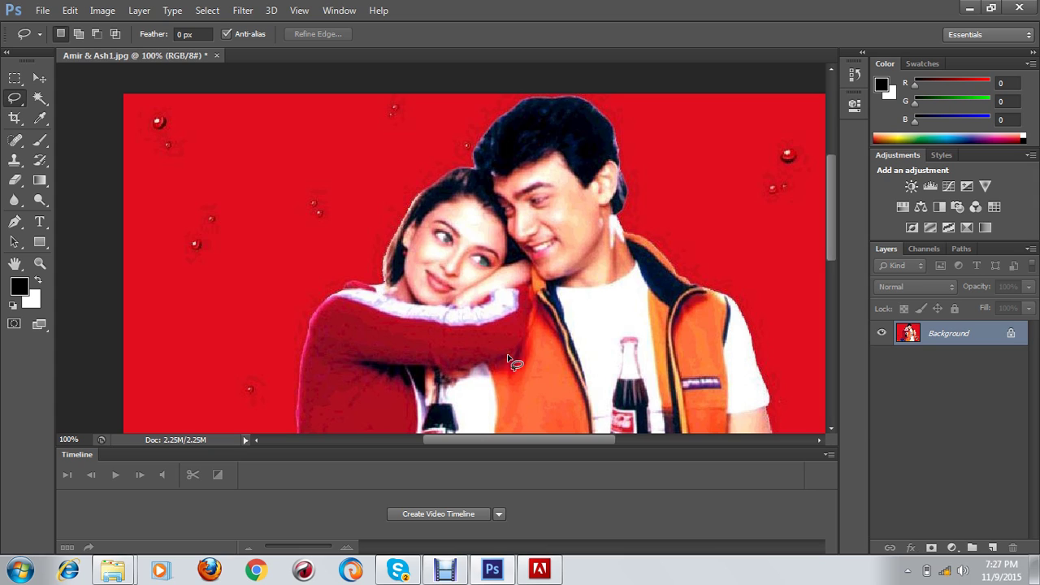
pyautogui.click(483, 315)
pyautogui.click(454, 212)
pyautogui.click(299, 206)
pyautogui.click(293, 206)
# - Preview Color Balance on the whole picture with midtone levels -34, -13 and +64, and discard the adjustment
pyautogui.click(101, 11)
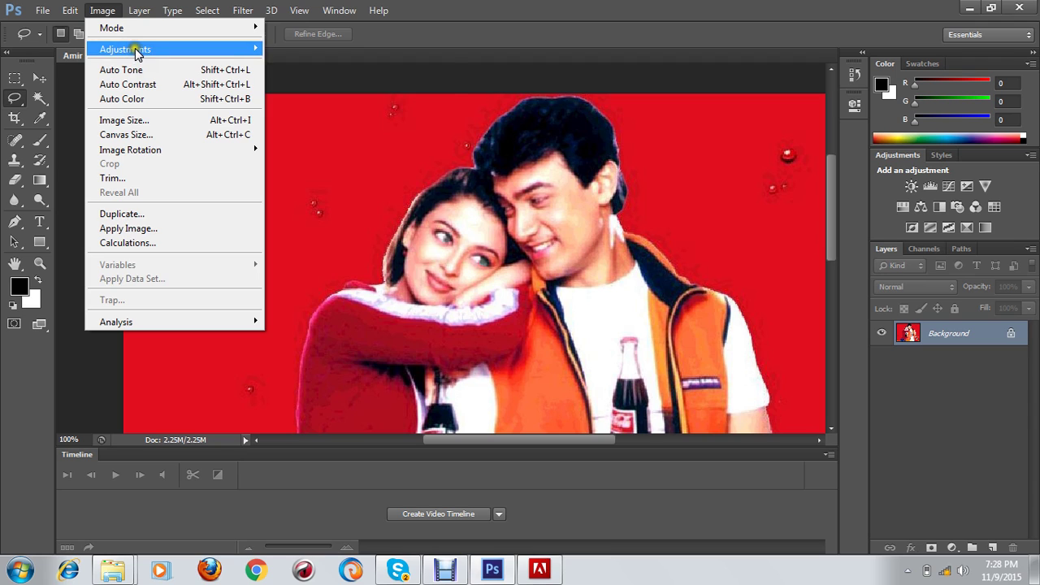
pyautogui.moveTo(139, 49)
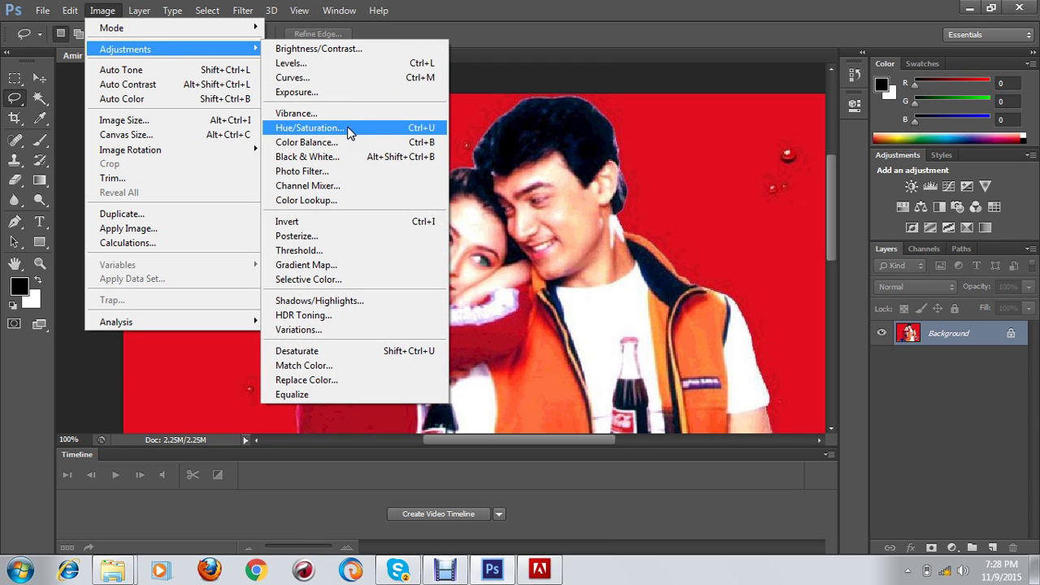
pyautogui.click(336, 143)
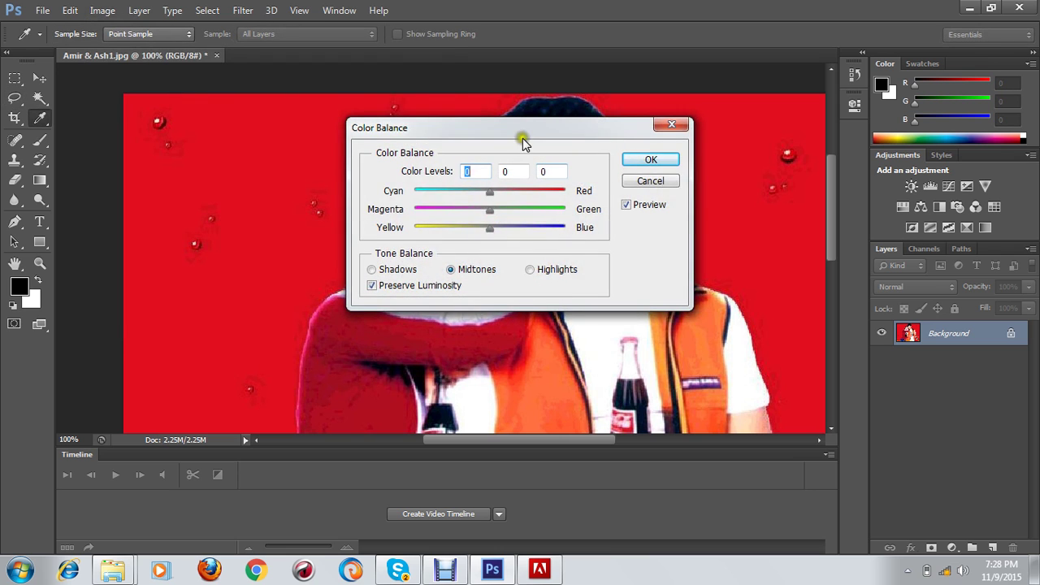
pyautogui.moveTo(522, 138); pyautogui.dragTo(780, 280)
pyautogui.click(759, 341)
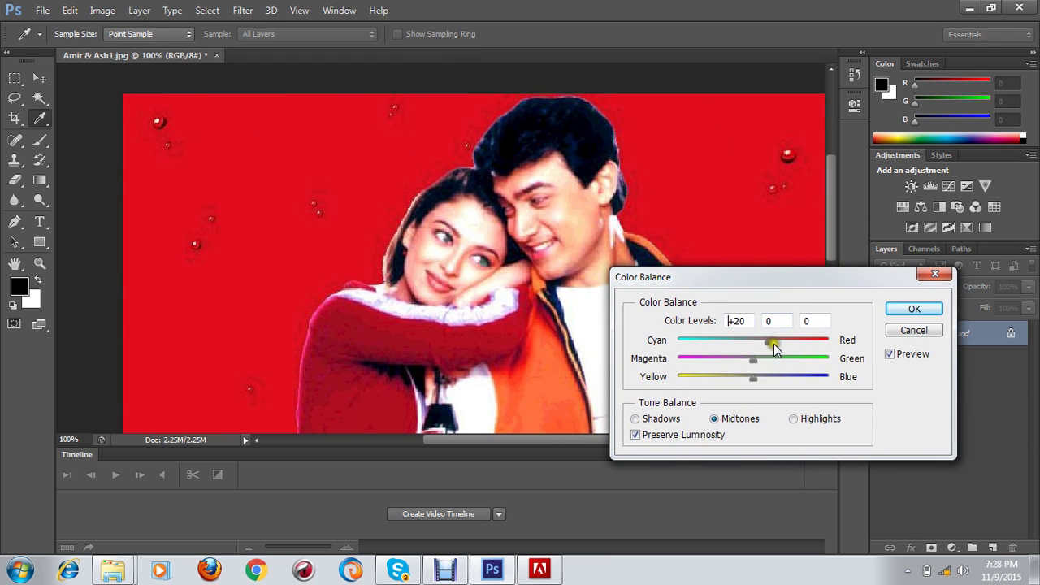
pyautogui.moveTo(773, 344); pyautogui.dragTo(802, 376)
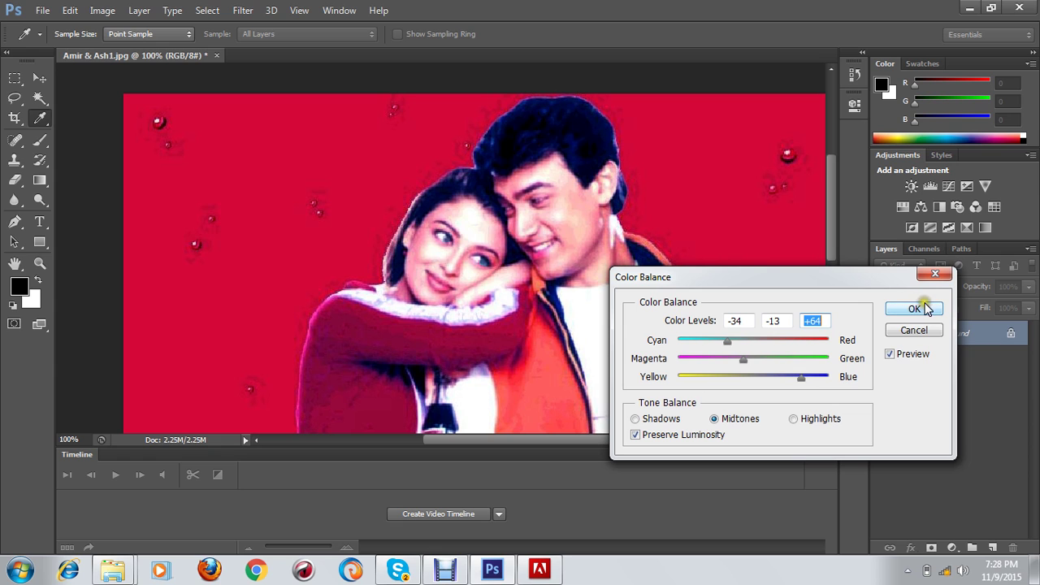
pyautogui.click(934, 278)
pyautogui.press('l')
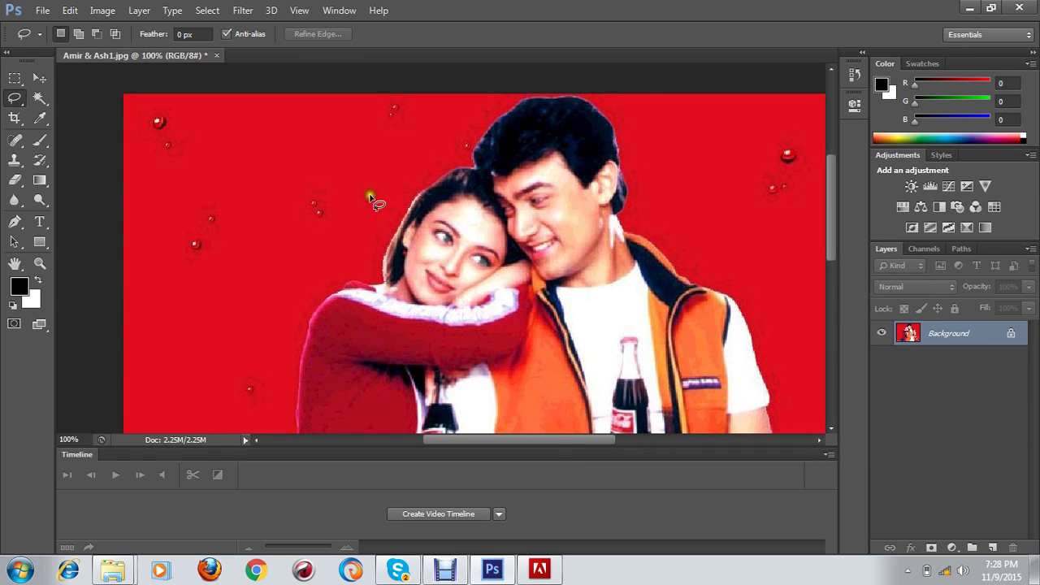
# - Start a Black & White adjustment on the picture and try the Reds at -200%, -153% and -9%
pyautogui.click(105, 11)
pyautogui.moveTo(134, 49)
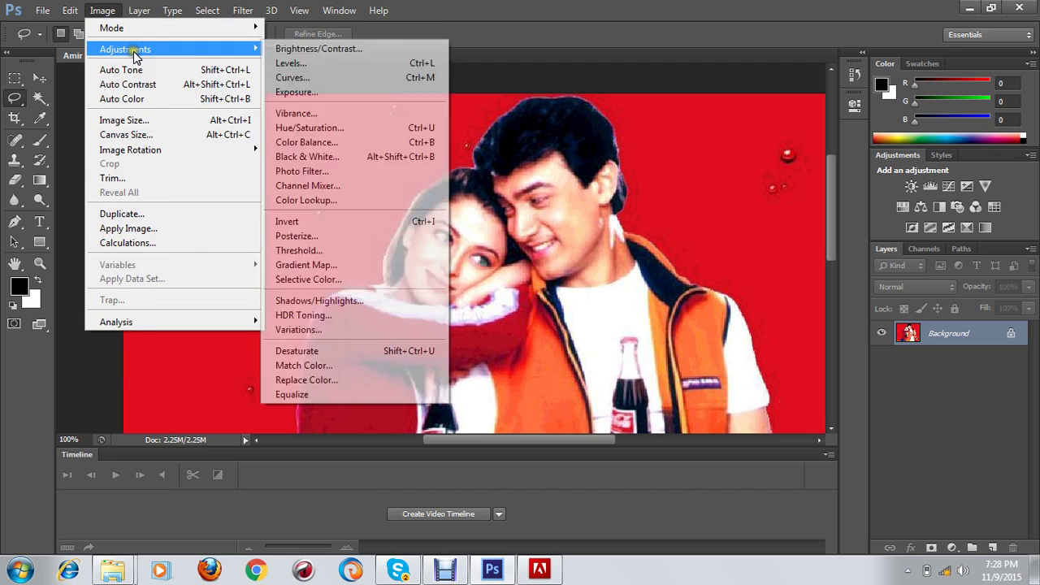
pyautogui.click(346, 162)
pyautogui.click(345, 174)
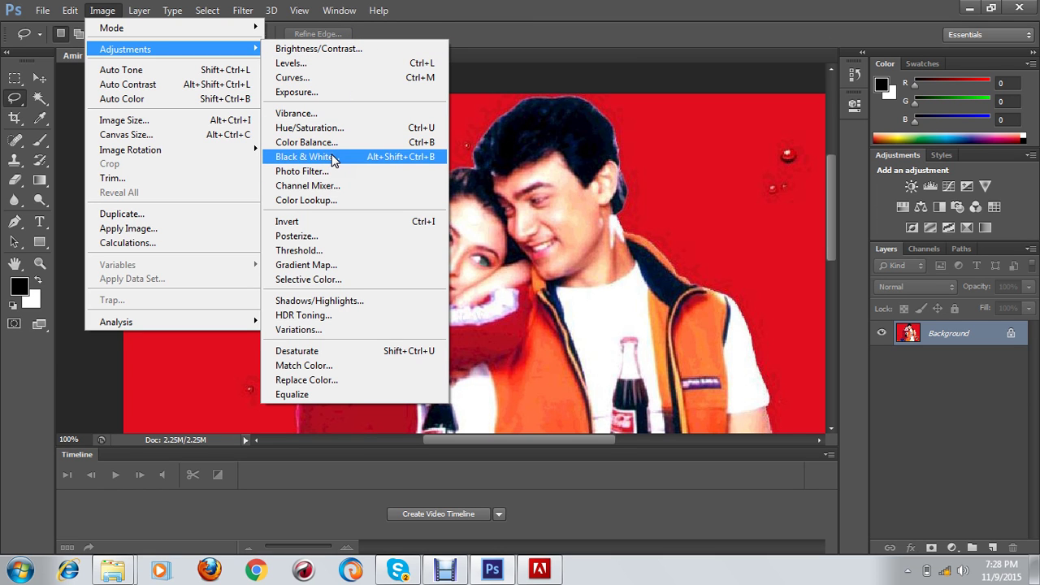
pyautogui.press('Escape')
pyautogui.press('Escape')
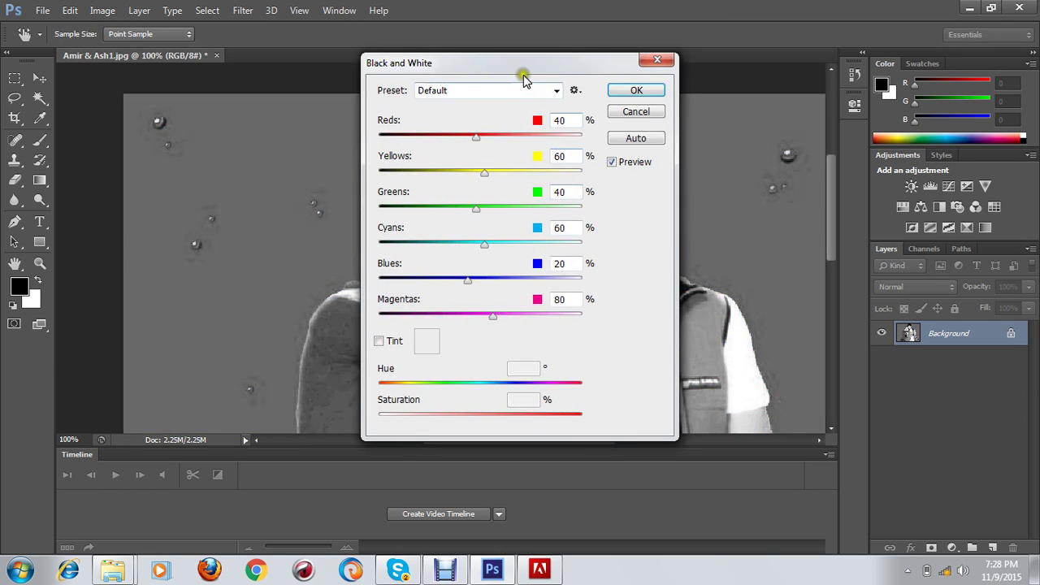
pyautogui.moveTo(522, 74); pyautogui.dragTo(780, 221)
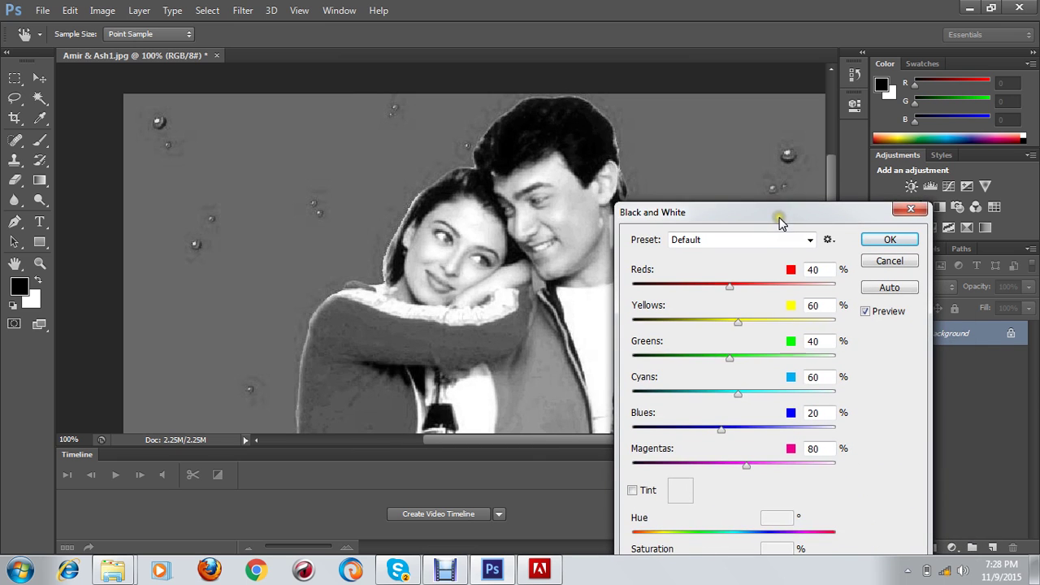
pyautogui.moveTo(636, 294)
pyautogui.mouseDown()
pyautogui.moveTo(736, 284)
pyautogui.moveTo(625, 302)
pyautogui.mouseUp()
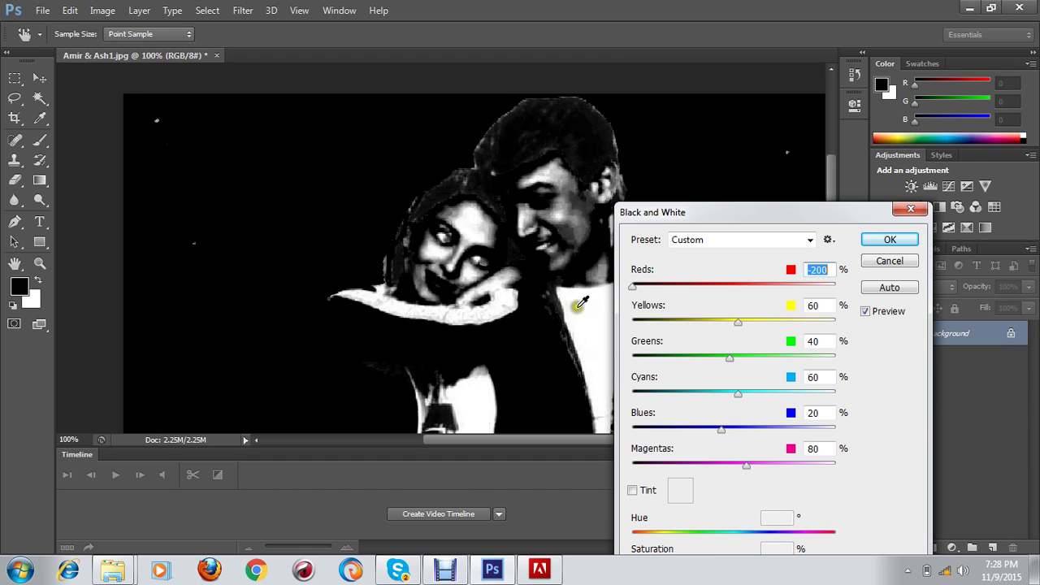
pyautogui.moveTo(634, 287); pyautogui.dragTo(653, 291)
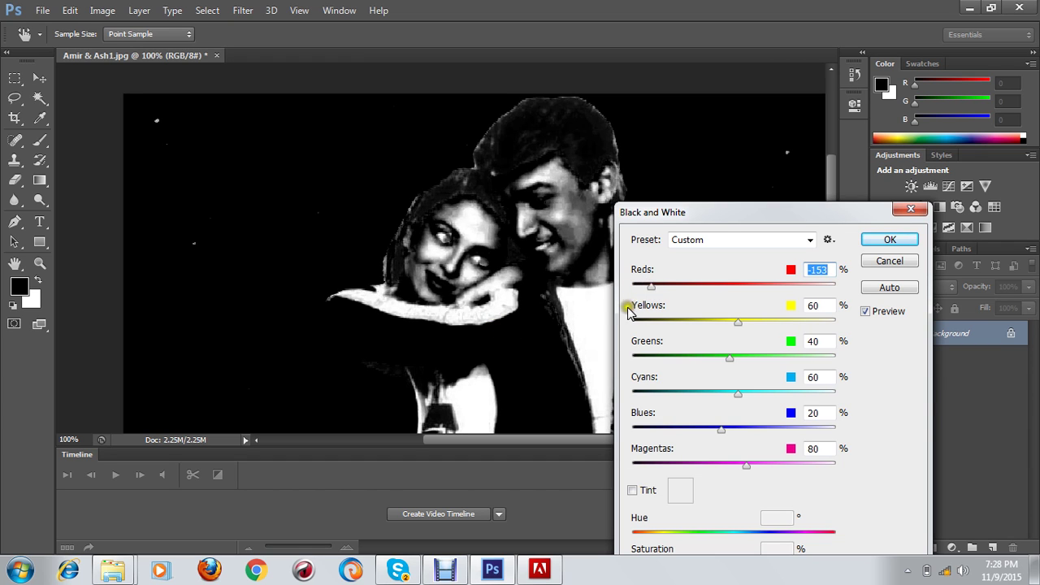
pyautogui.moveTo(743, 211); pyautogui.dragTo(251, 430)
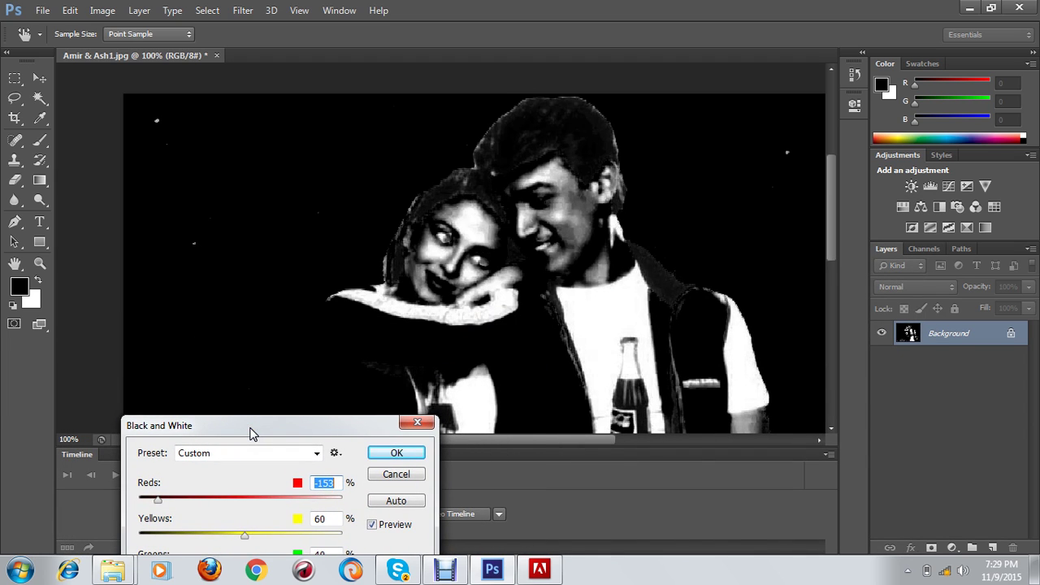
pyautogui.moveTo(250, 433); pyautogui.dragTo(683, 235)
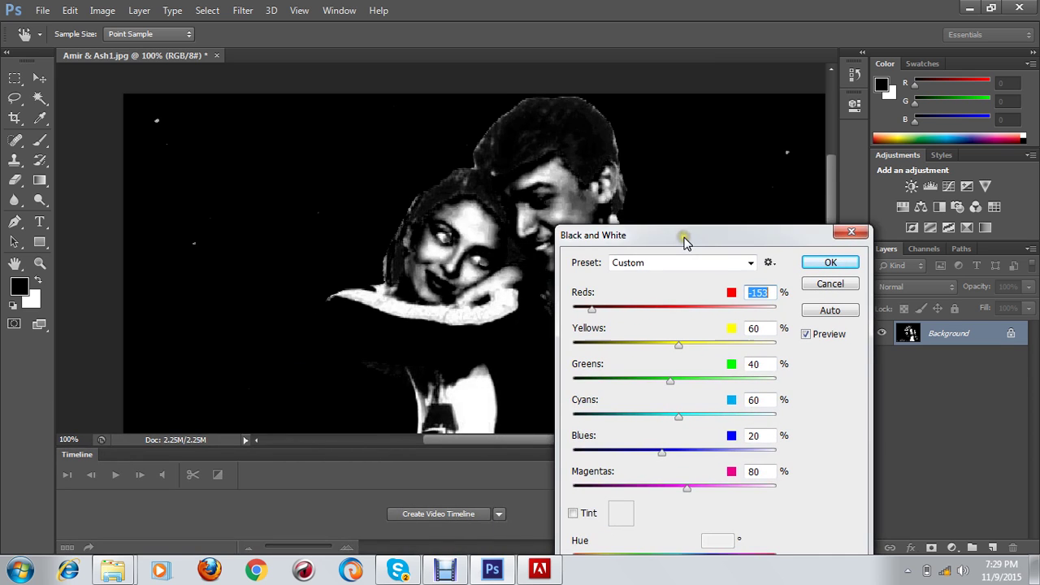
pyautogui.moveTo(591, 312); pyautogui.dragTo(651, 310)
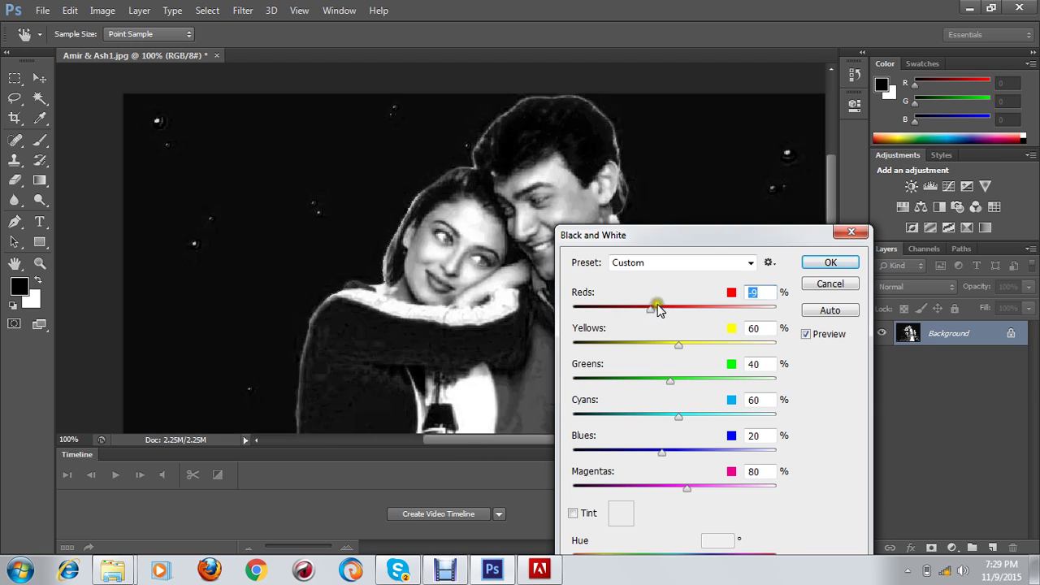
# - Try the Black & White presets Blue Filter, Infrared, Green Filter and Darker, and return to the Default preset
pyautogui.click(749, 263)
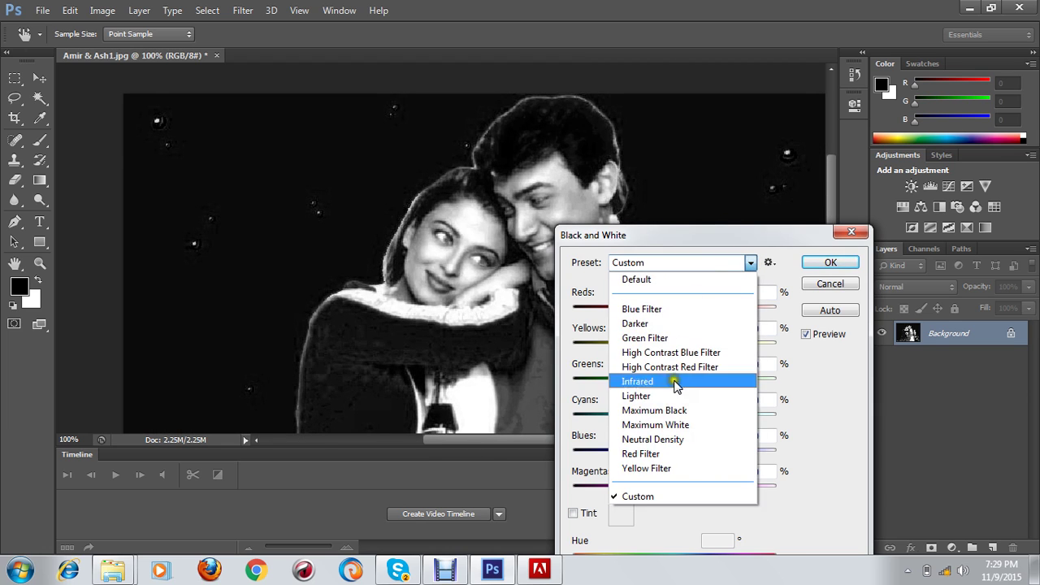
pyautogui.click(666, 312)
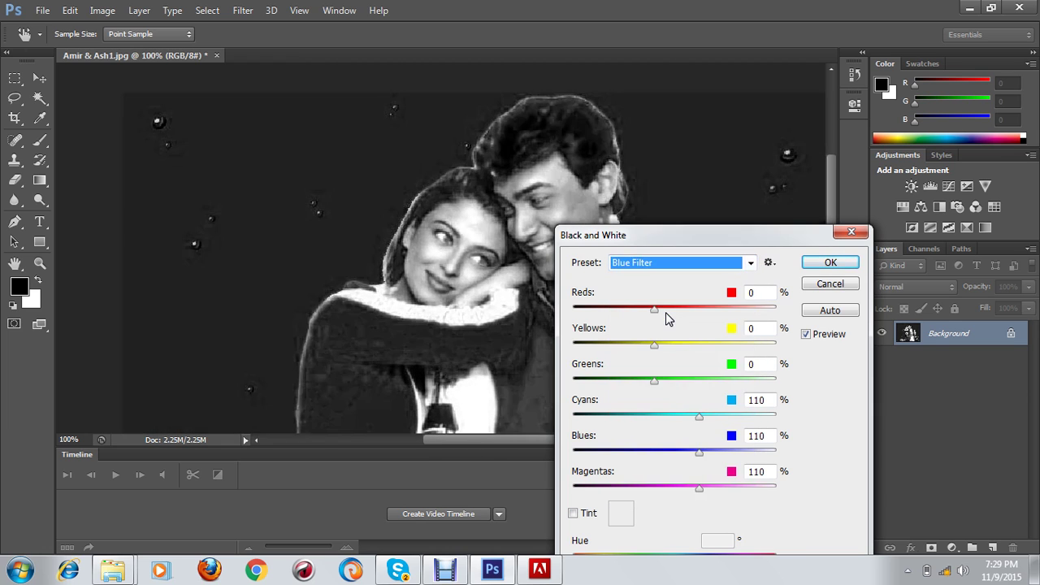
pyautogui.click(748, 262)
pyautogui.click(668, 387)
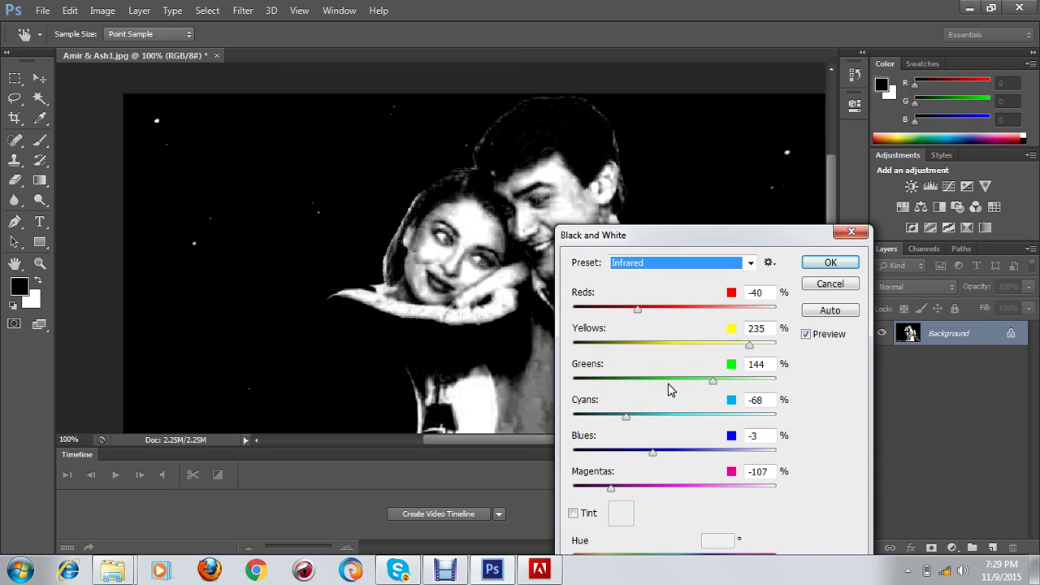
pyautogui.click(748, 263)
pyautogui.click(664, 338)
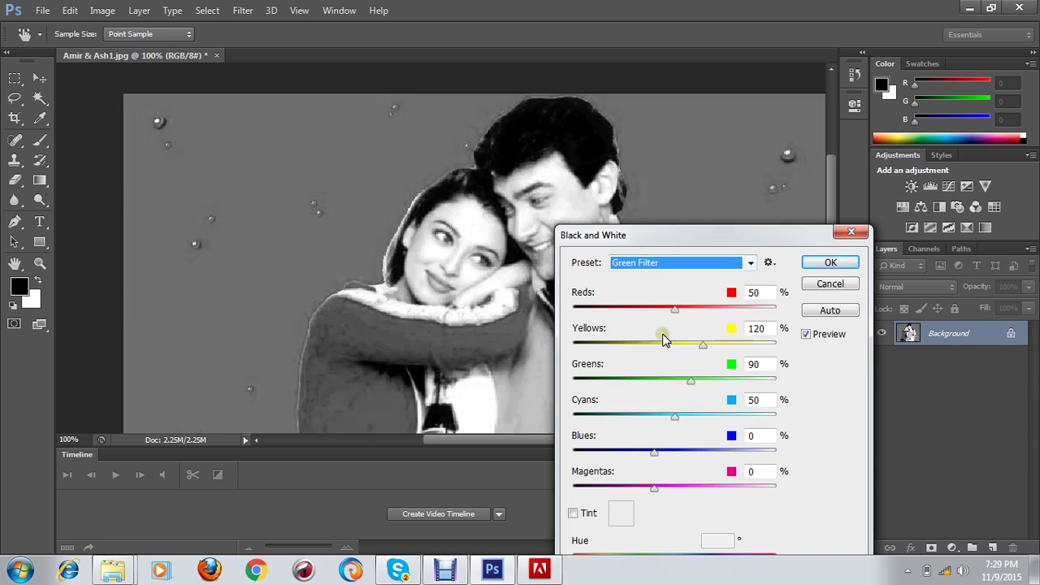
pyautogui.click(742, 268)
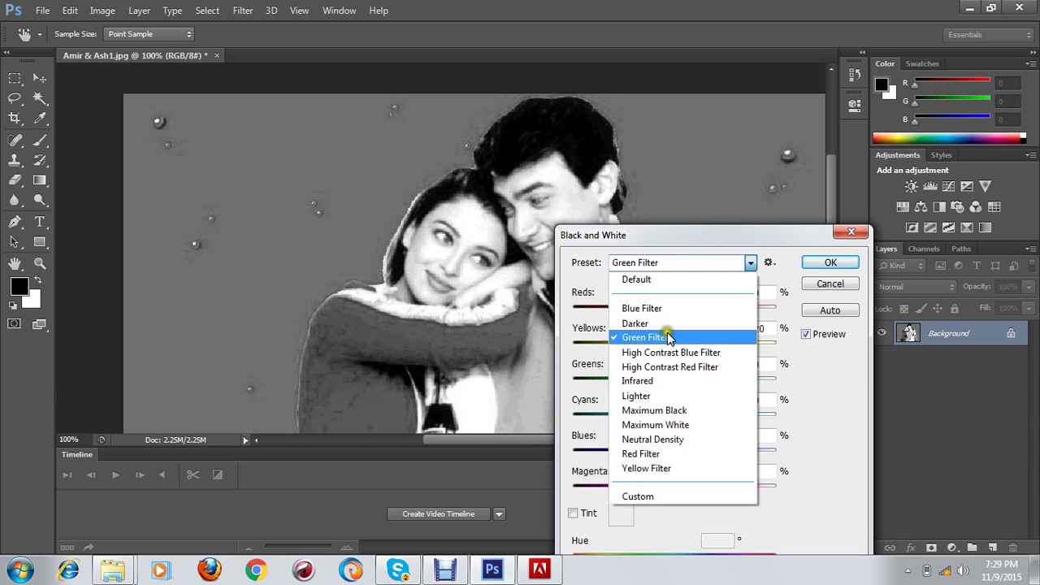
pyautogui.click(657, 325)
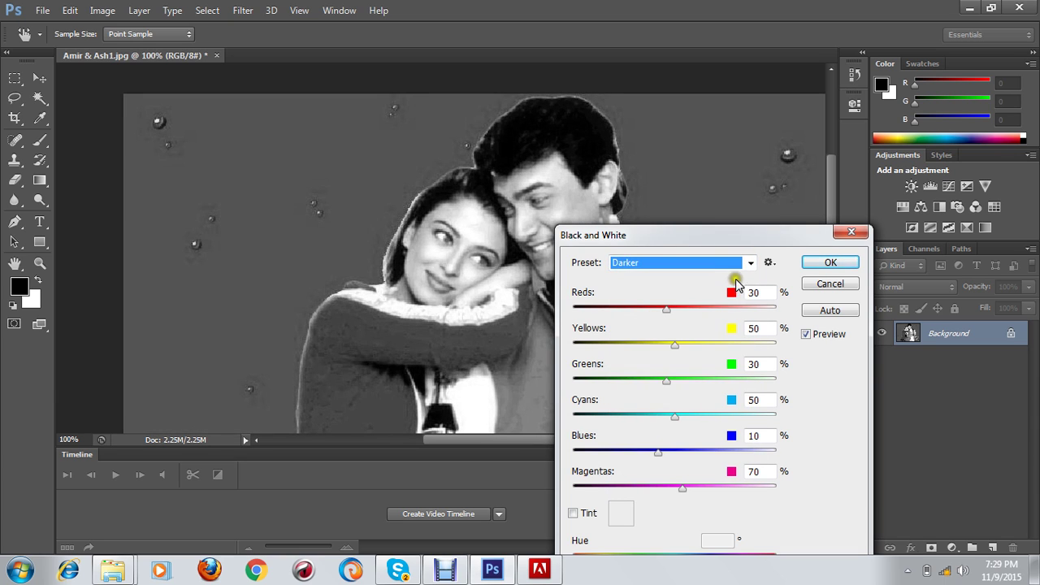
pyautogui.click(748, 265)
pyautogui.click(674, 280)
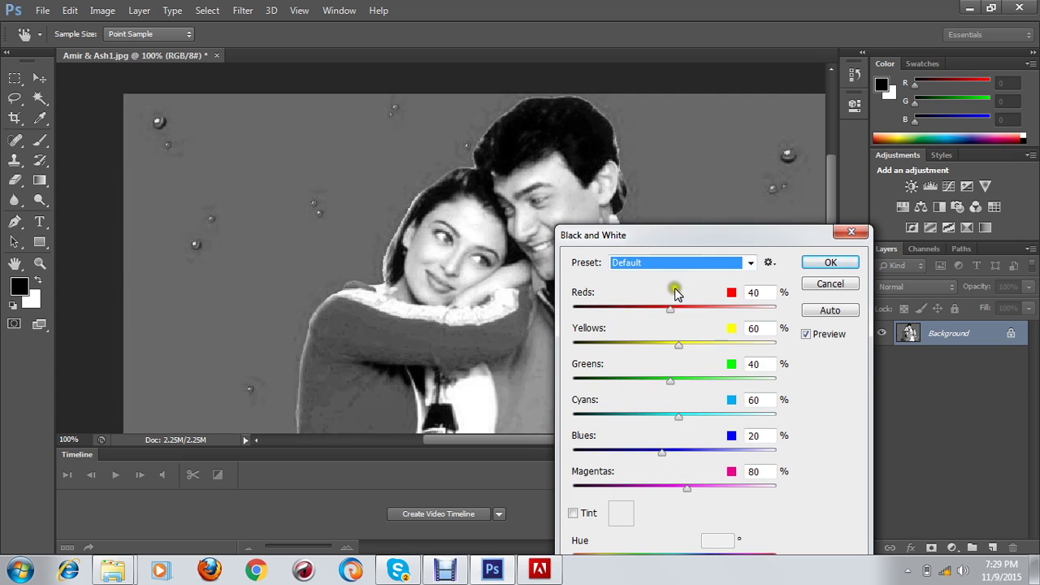
# - Try Black & White with Greens -118%, Reds -97% and Yellows 204%, and discard the conversion
pyautogui.moveTo(670, 380); pyautogui.dragTo(606, 380)
pyautogui.moveTo(668, 309); pyautogui.dragTo(614, 309)
pyautogui.moveTo(679, 342); pyautogui.dragTo(737, 347)
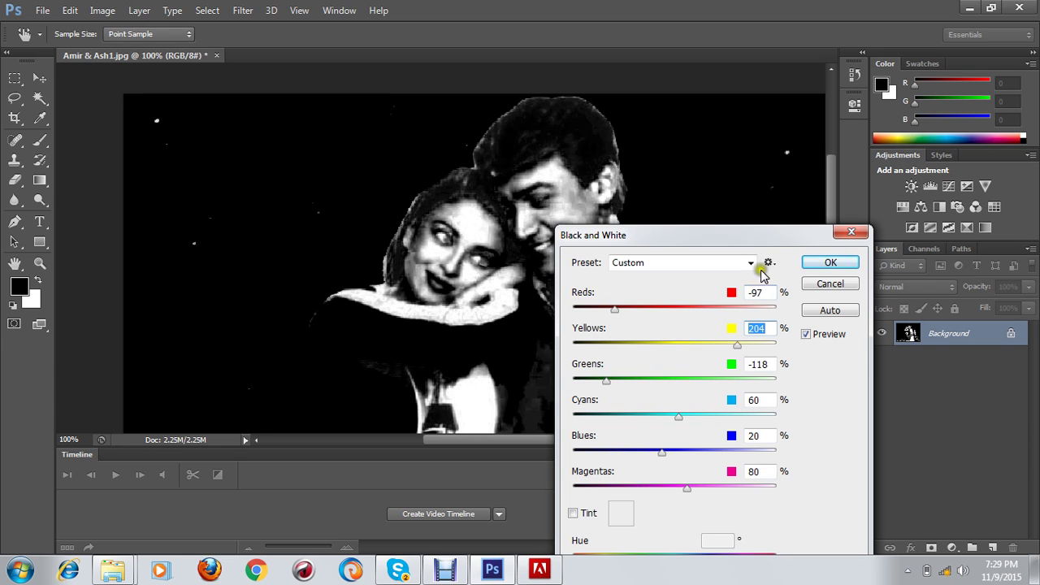
pyautogui.moveTo(758, 238); pyautogui.dragTo(637, 175)
pyautogui.click(727, 168)
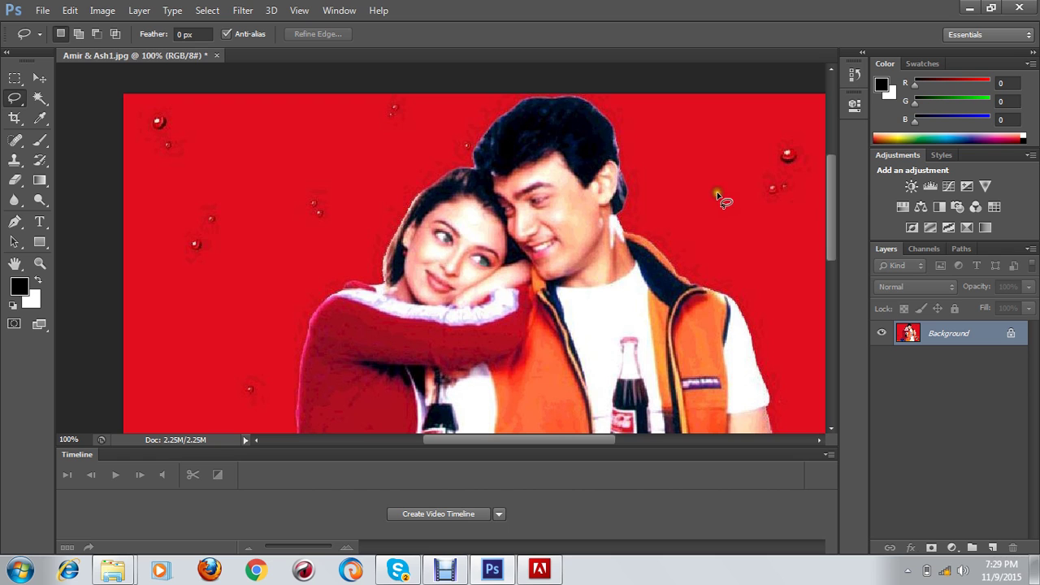
# - Start a Photo Filter adjustment on the picture with Warming Filter (85) and raise its density to 84%
pyautogui.click(98, 11)
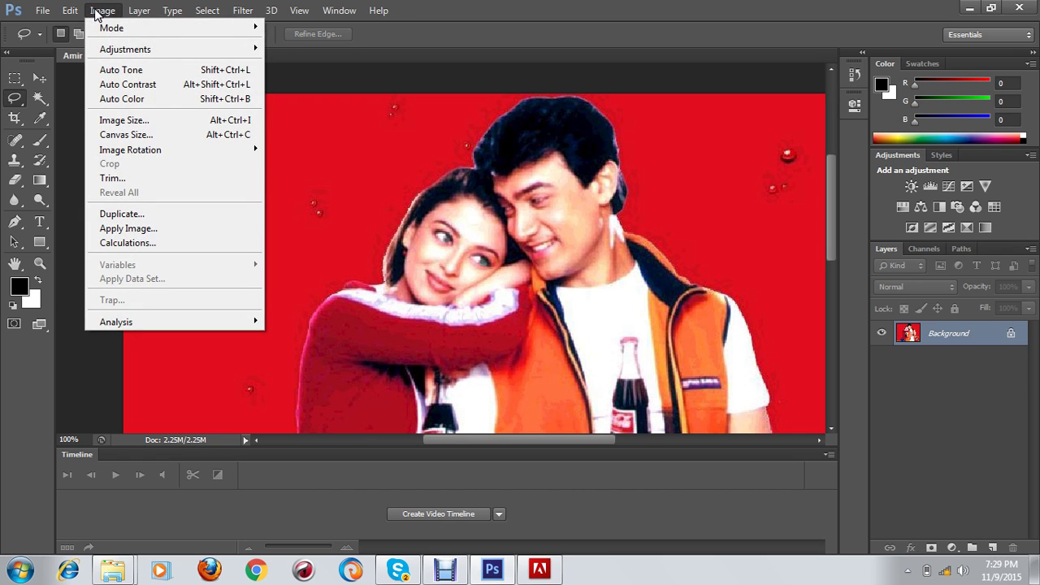
pyautogui.moveTo(116, 49)
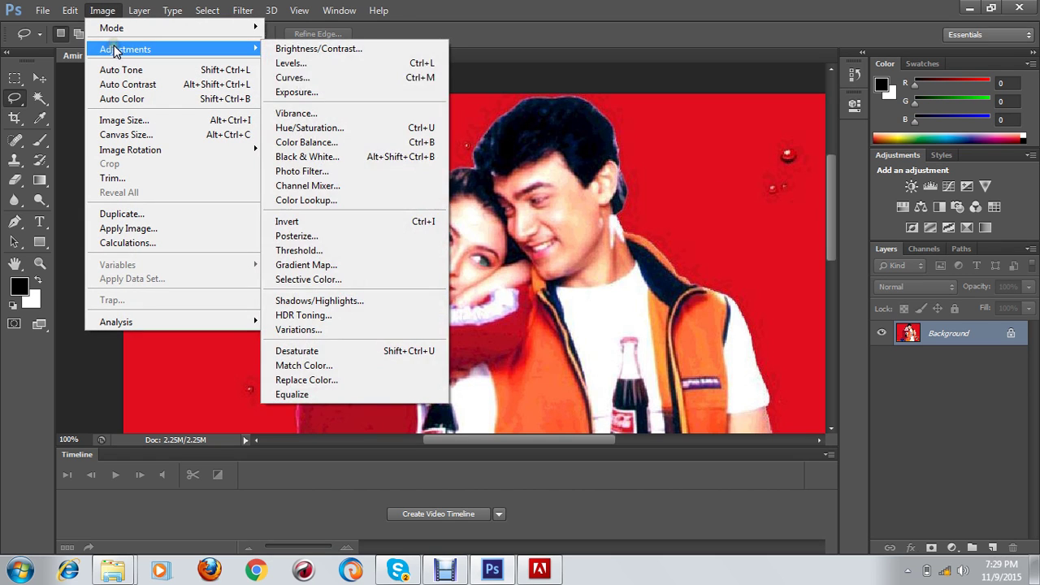
pyautogui.click(337, 172)
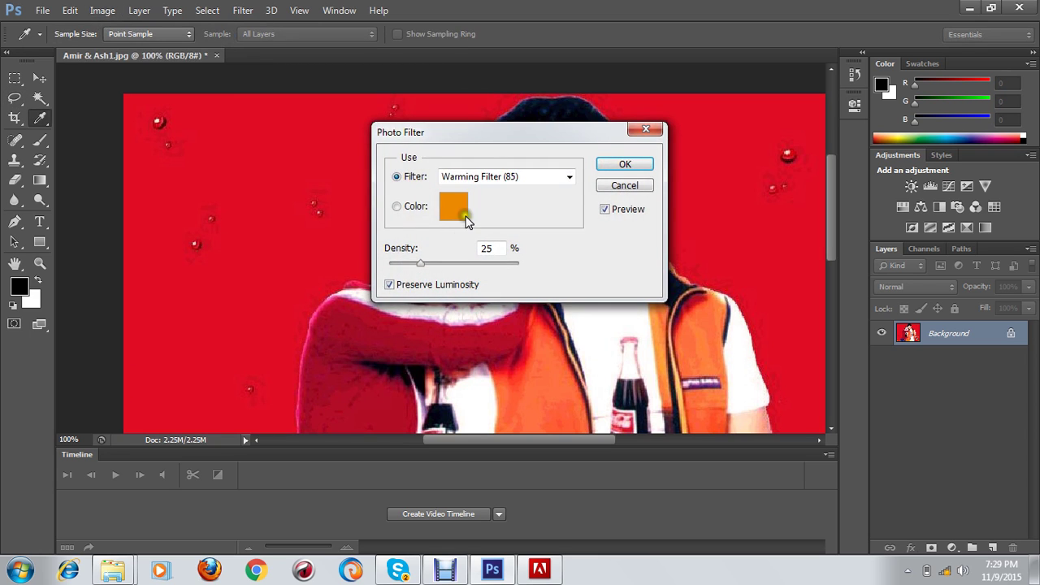
pyautogui.moveTo(504, 137); pyautogui.dragTo(751, 269)
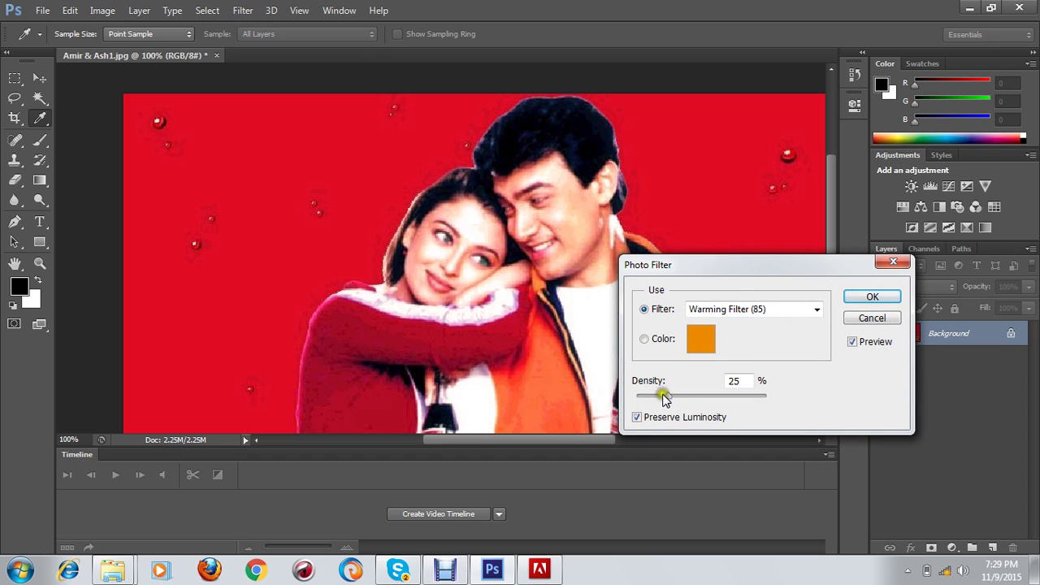
pyautogui.moveTo(669, 400); pyautogui.dragTo(744, 397)
# - Try a custom magenta filter colour, #dc17c7, and reduce the Photo Filter density to 53%
pyautogui.click(700, 340)
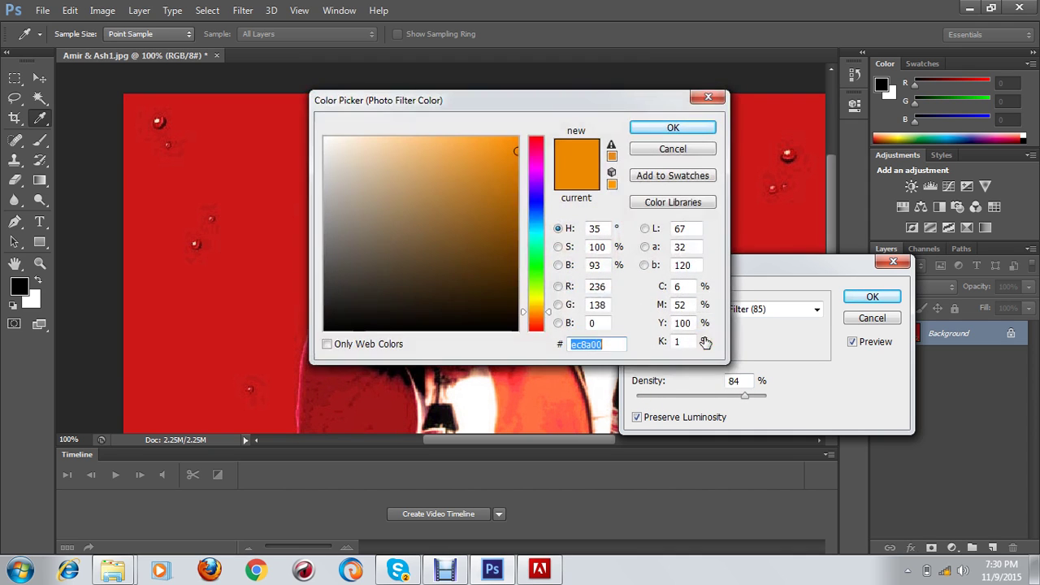
pyautogui.click(536, 165)
pyautogui.click(497, 163)
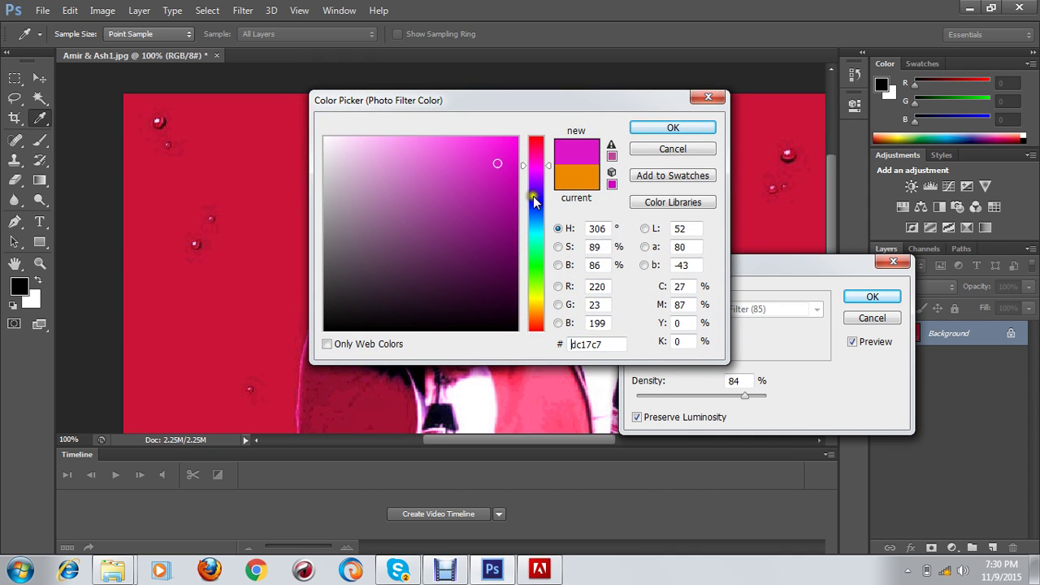
pyautogui.click(669, 130)
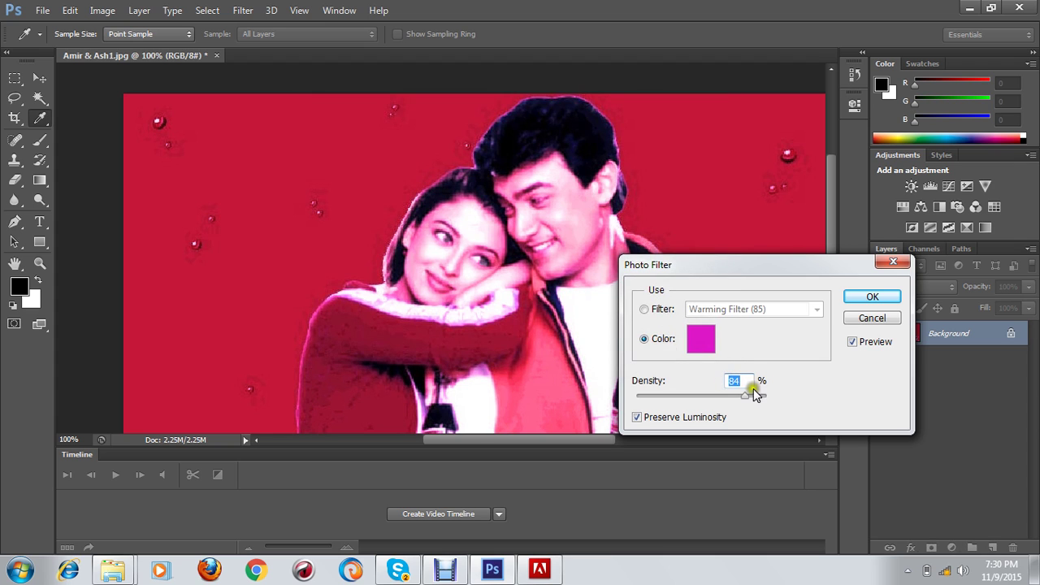
pyautogui.moveTo(738, 403); pyautogui.dragTo(766, 395)
pyautogui.moveTo(718, 399); pyautogui.dragTo(705, 398)
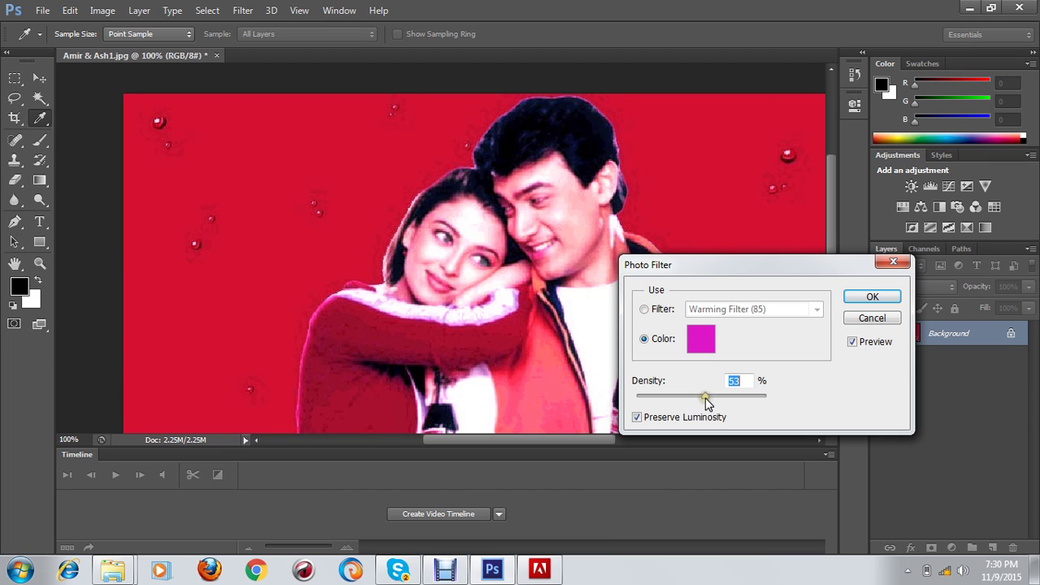
# - Try the Photo Filter presets Deep Blue, Yellow and Red, and discard the adjustment
pyautogui.click(643, 311)
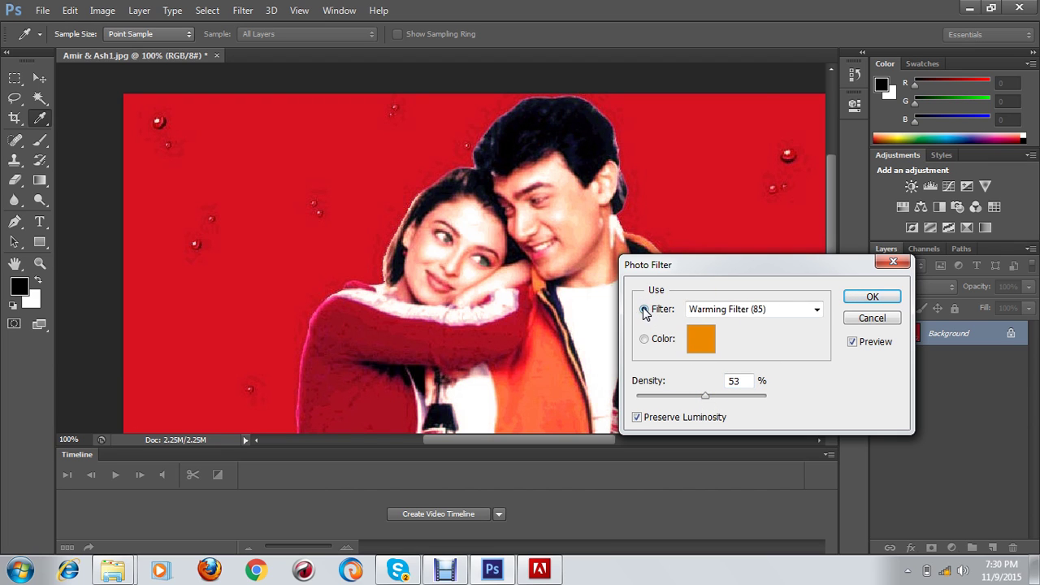
pyautogui.click(819, 309)
pyautogui.click(719, 250)
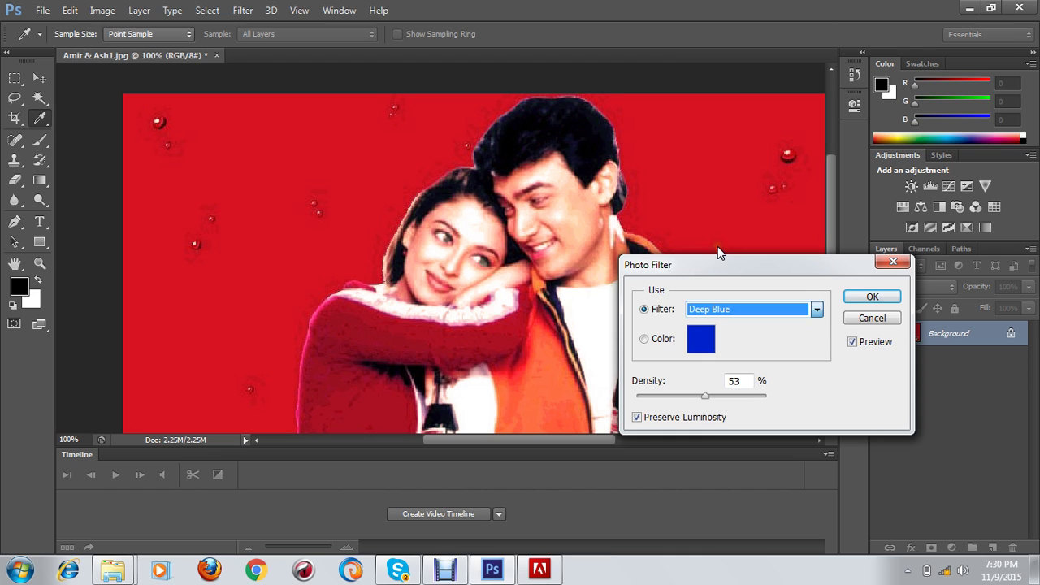
pyautogui.click(817, 312)
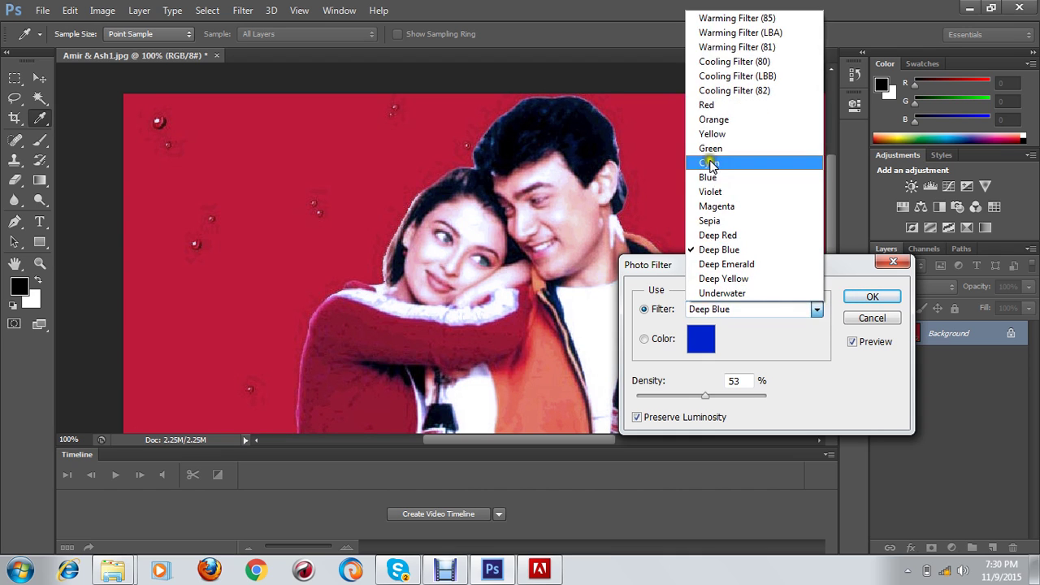
pyautogui.click(706, 136)
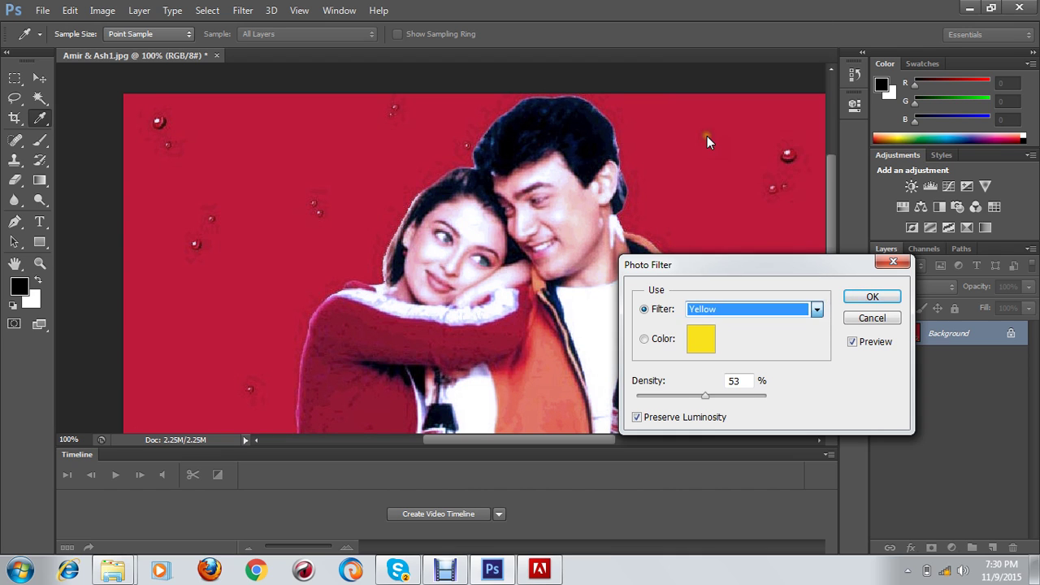
pyautogui.click(816, 309)
pyautogui.click(735, 107)
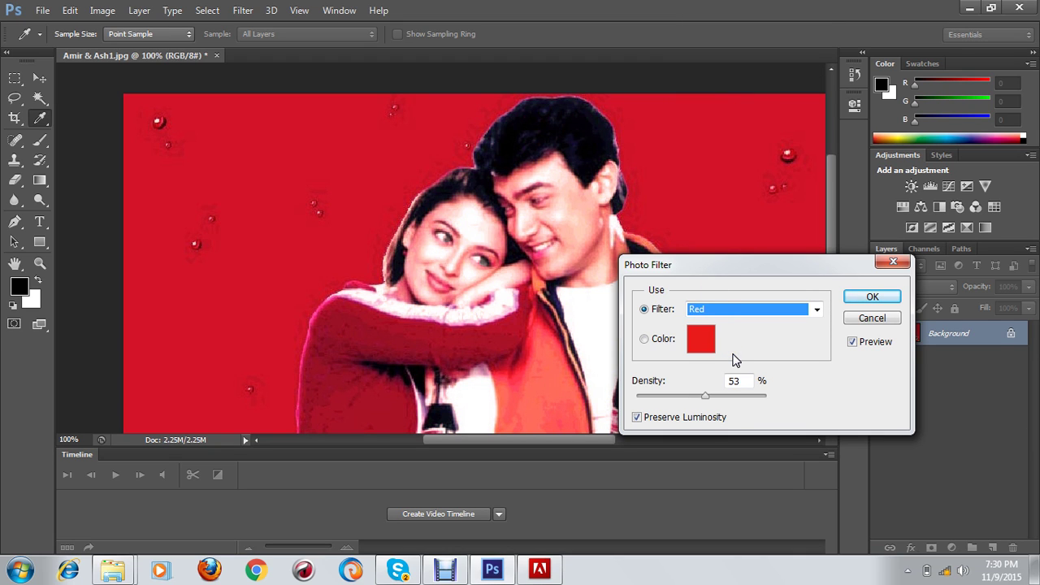
pyautogui.click(872, 318)
pyautogui.press('l')
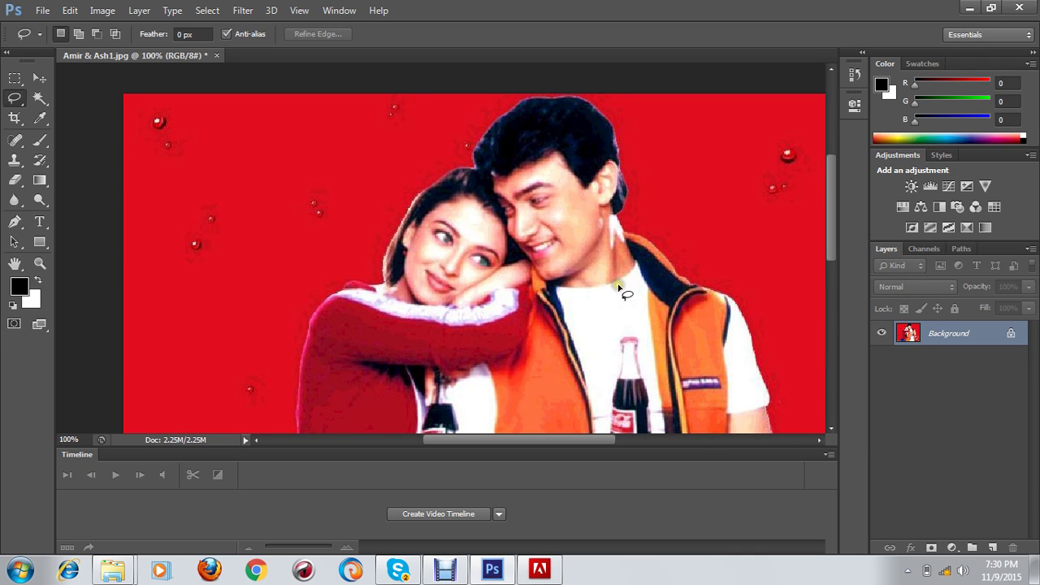
# - Start a Channel Mixer adjustment and try Red +9% and Green -137% on the Red output channel
pyautogui.click(102, 11)
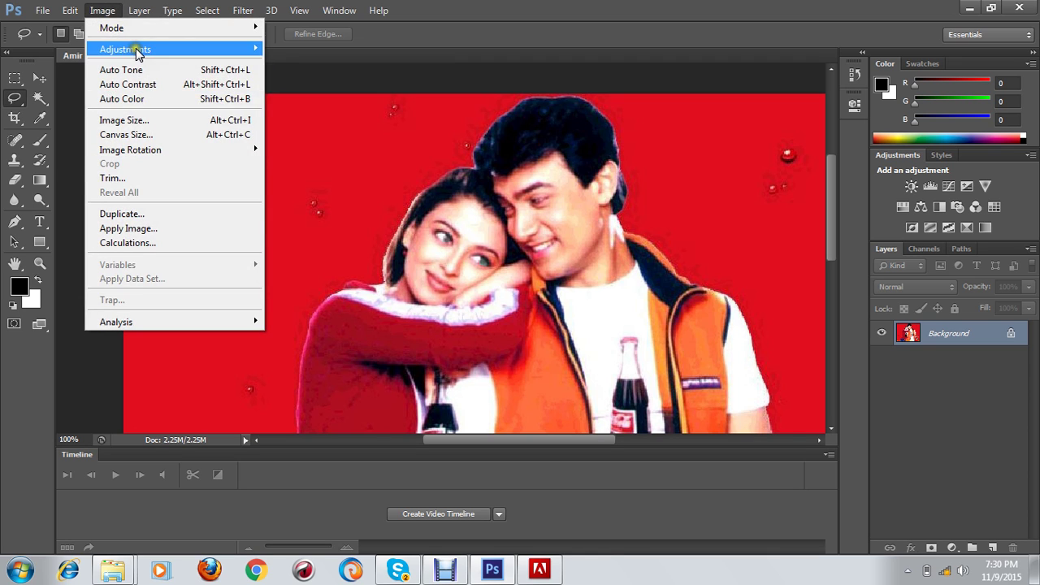
pyautogui.moveTo(138, 48)
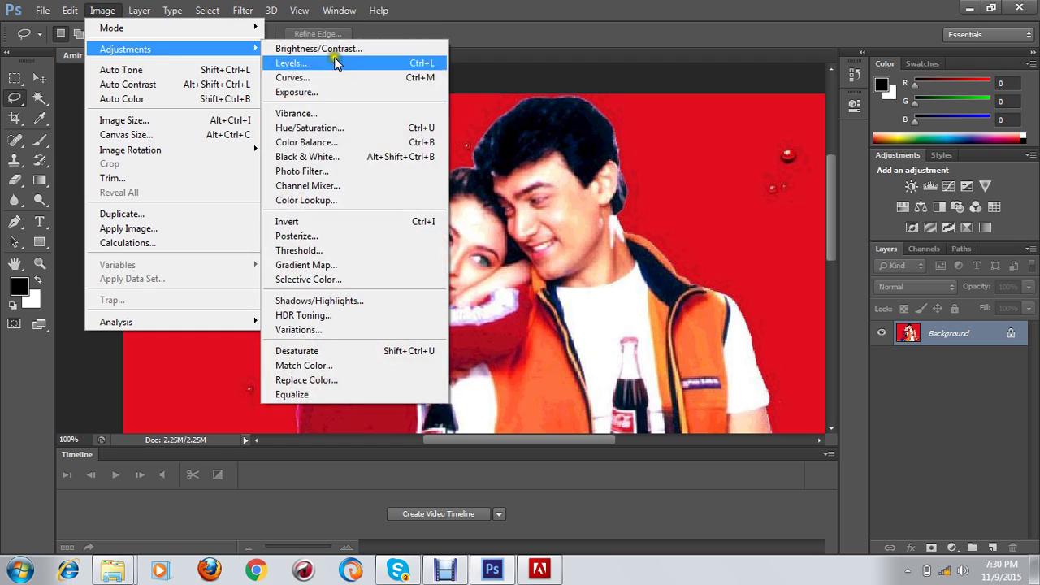
pyautogui.click(345, 189)
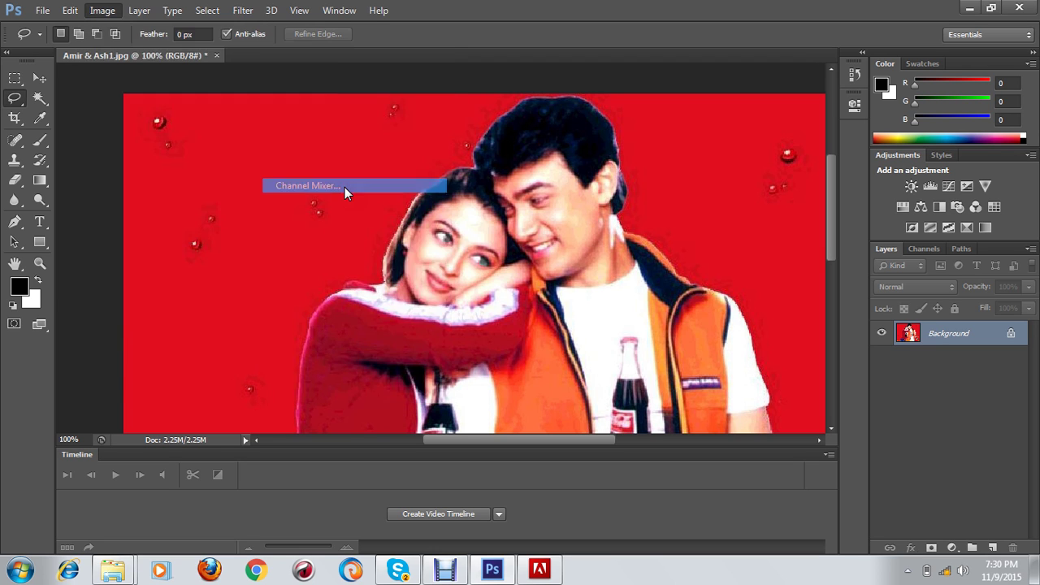
pyautogui.moveTo(509, 96); pyautogui.dragTo(736, 227)
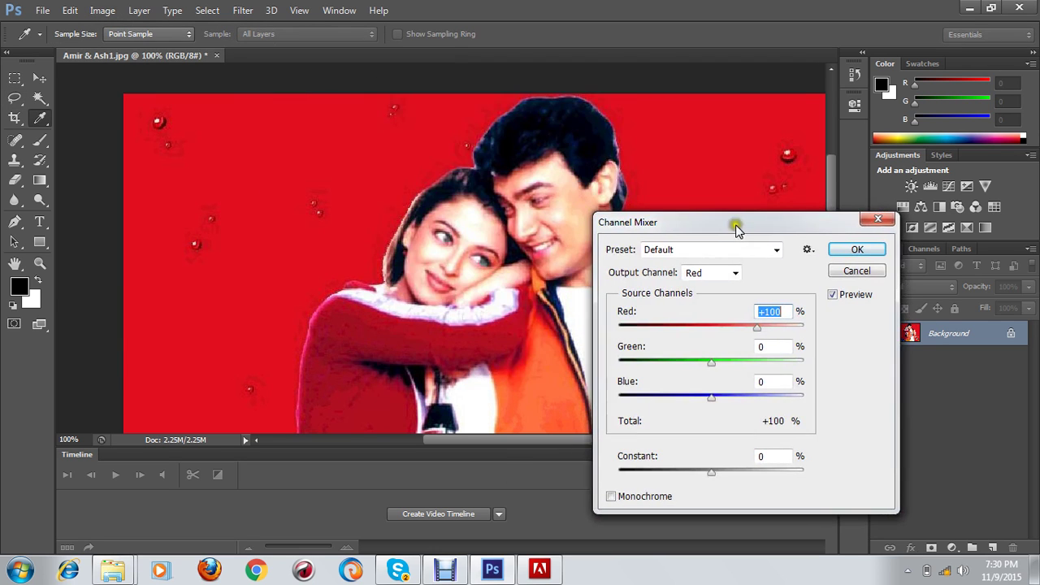
pyautogui.moveTo(668, 331); pyautogui.dragTo(716, 328)
pyautogui.moveTo(714, 366); pyautogui.dragTo(645, 360)
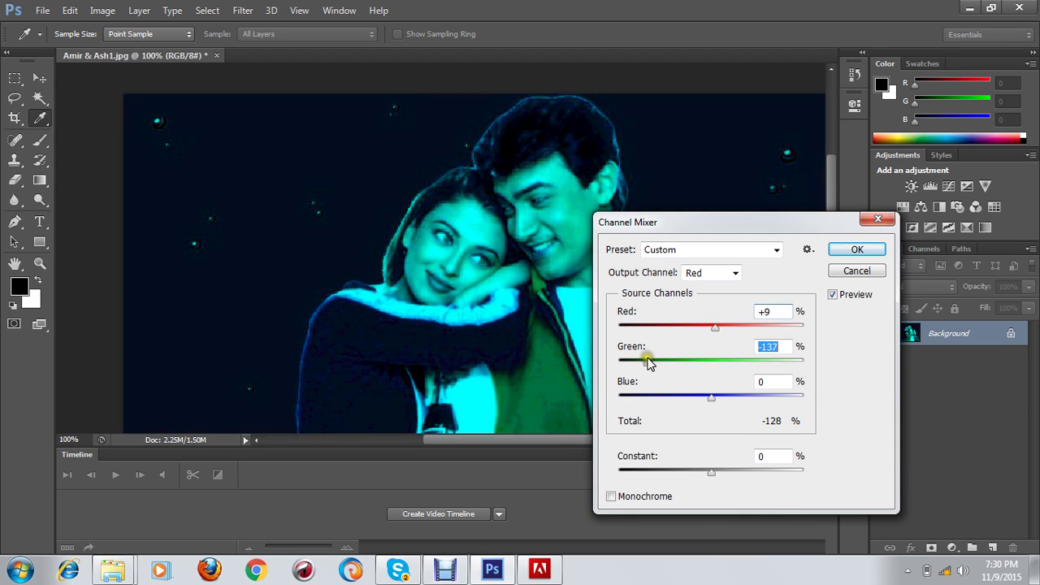
# - Try the Channel Mixer preset Black & White with Orange Filter, and discard the adjustment
pyautogui.click(774, 248)
pyautogui.click(685, 340)
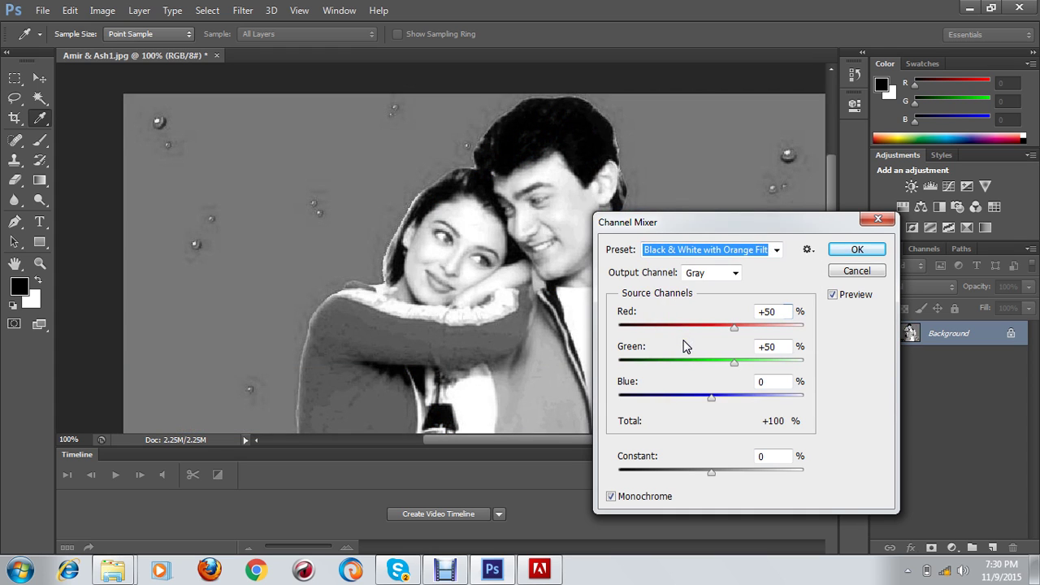
pyautogui.click(878, 220)
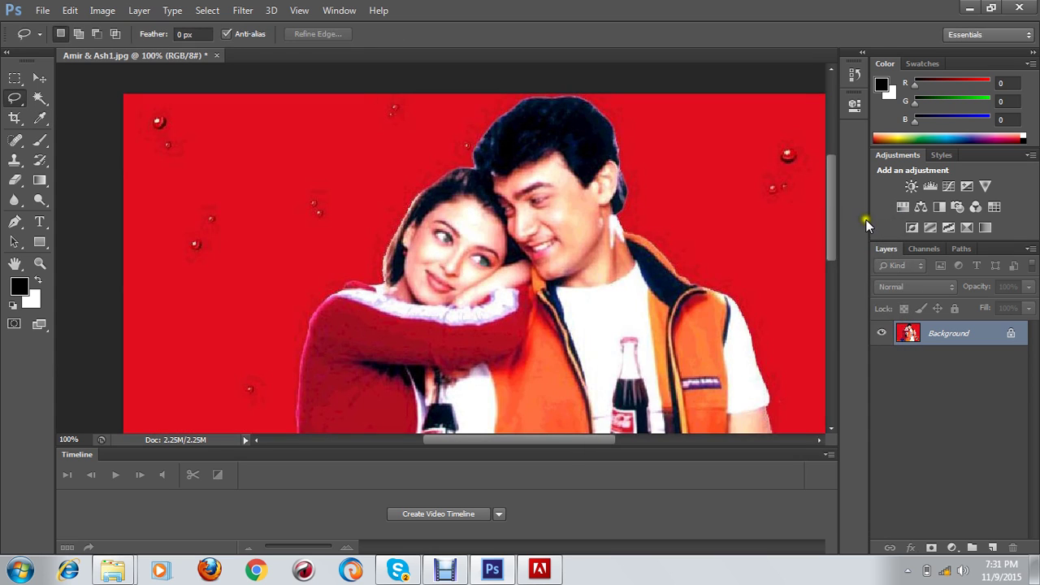
# - Preview the Abstract and Device Link profile options of Color Lookup, and dismiss the adjustment without loading a file
pyautogui.click(103, 12)
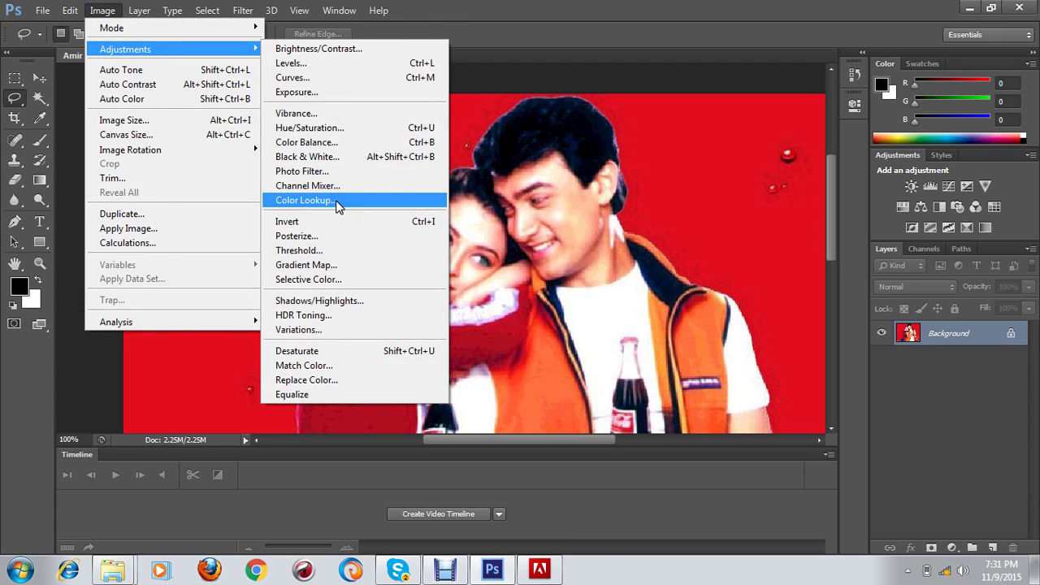
pyautogui.click(338, 201)
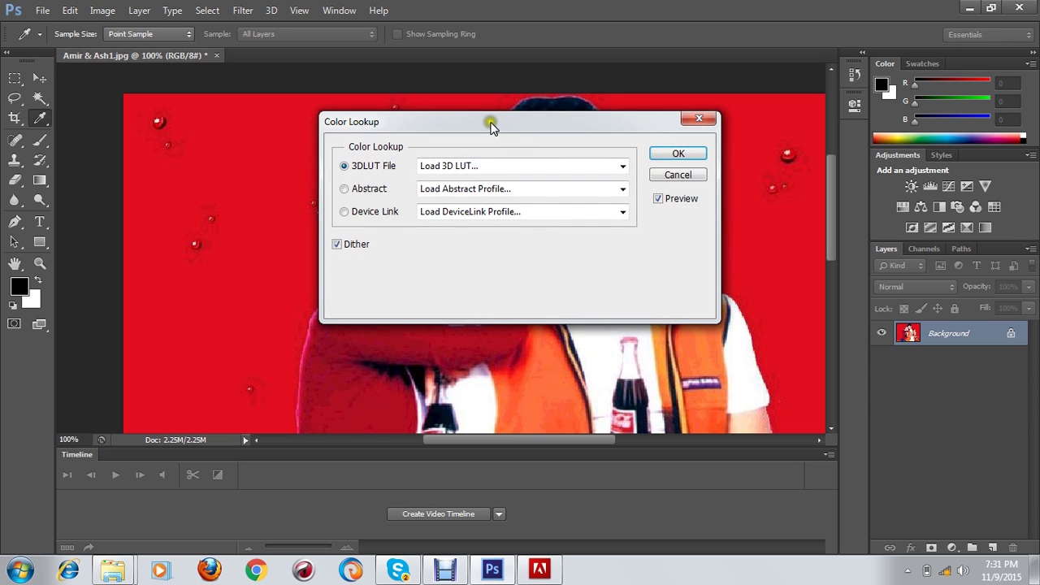
pyautogui.moveTo(489, 124); pyautogui.dragTo(731, 226)
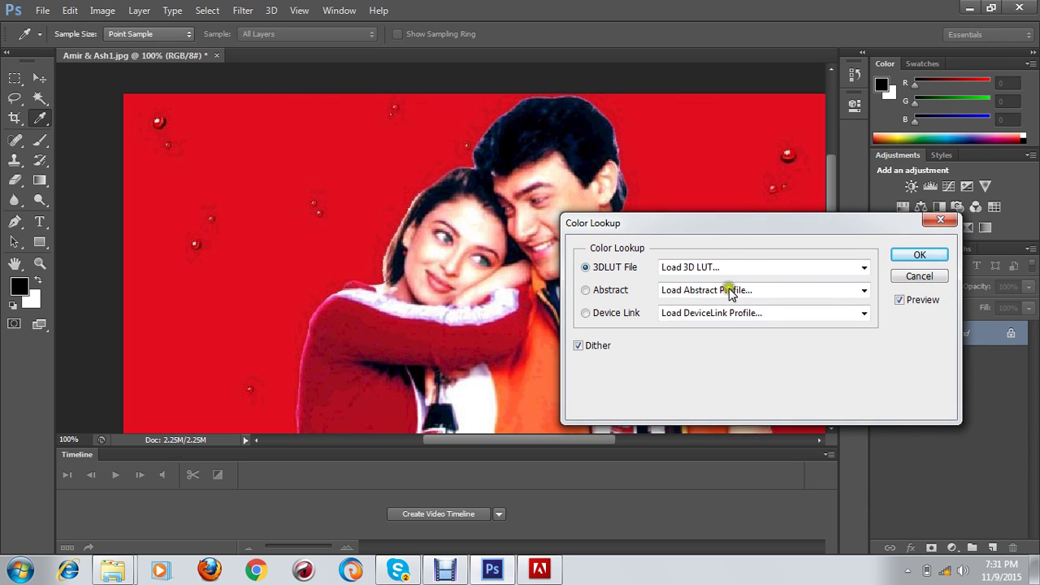
pyautogui.click(588, 292)
pyautogui.press('Escape')
pyautogui.click(586, 312)
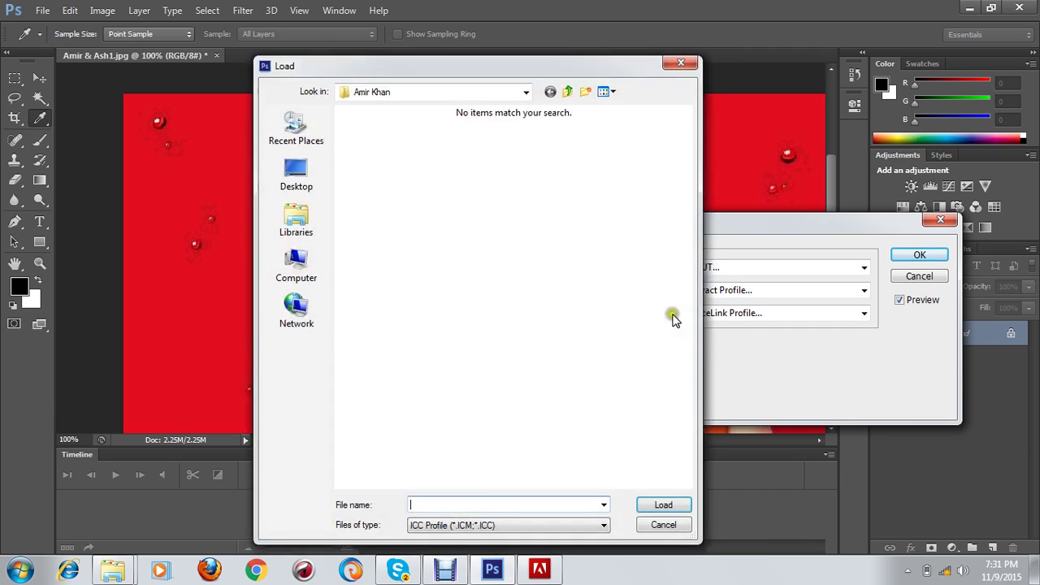
pyautogui.click(675, 65)
pyautogui.press('l')
pyautogui.press('Escape')
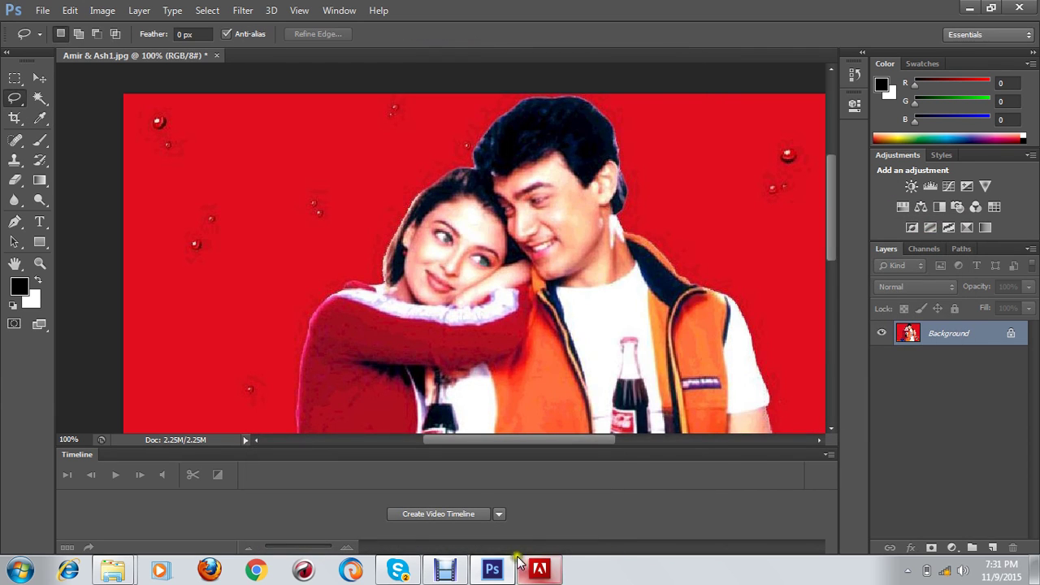
pyautogui.click(444, 568)
pyautogui.click(231, 517)
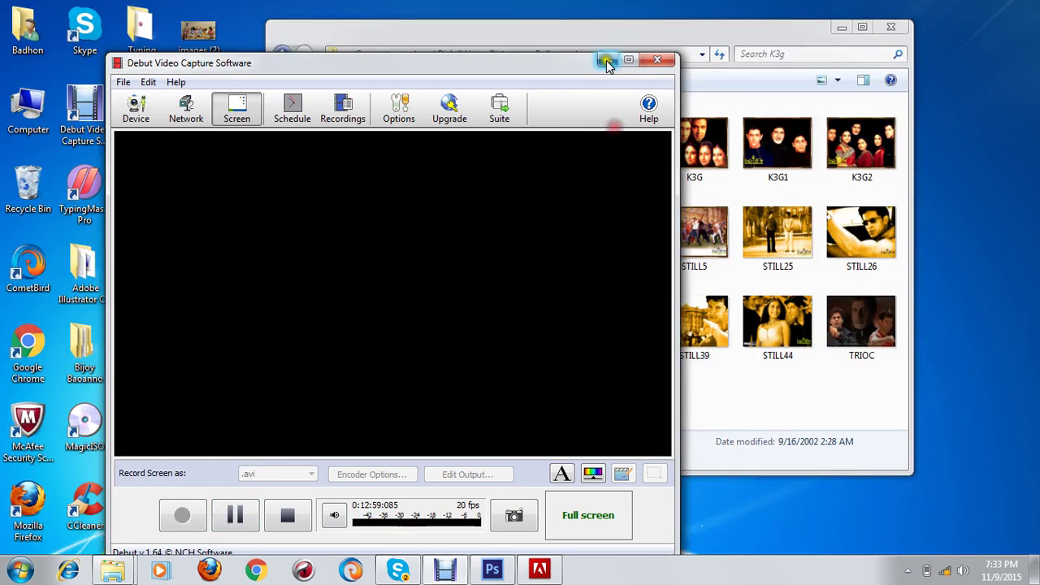
pyautogui.click(607, 62)
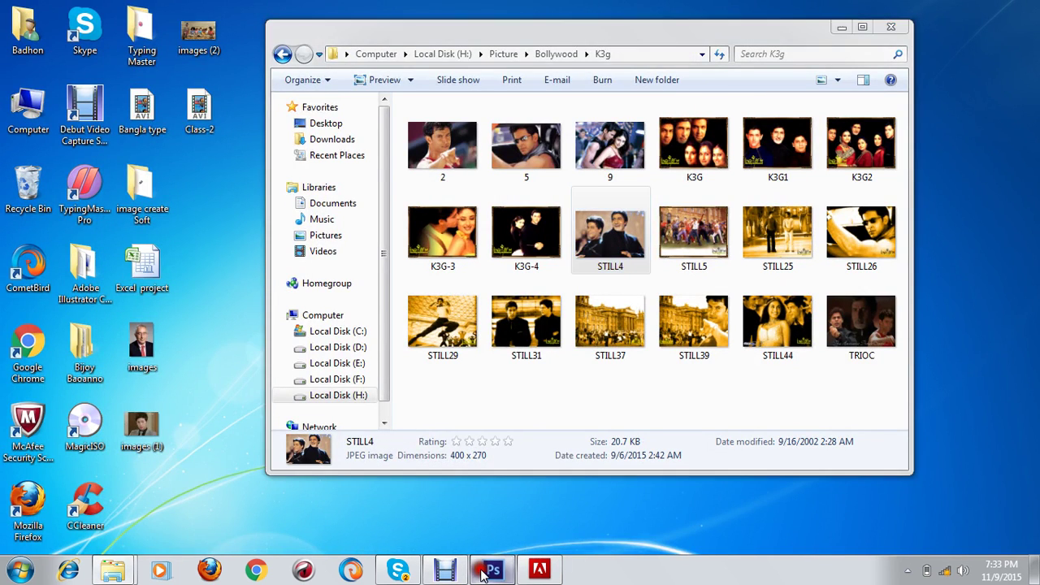
pyautogui.click(487, 570)
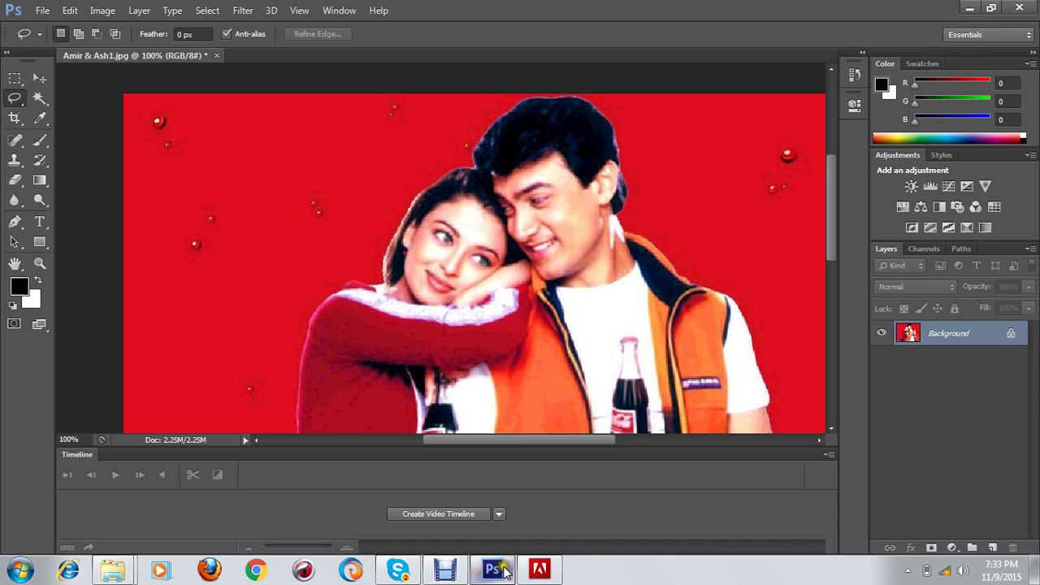
# - Reopen Color Lookup, accept it without loading any lookup file or profile, and switch to the Move tool
pyautogui.click(102, 11)
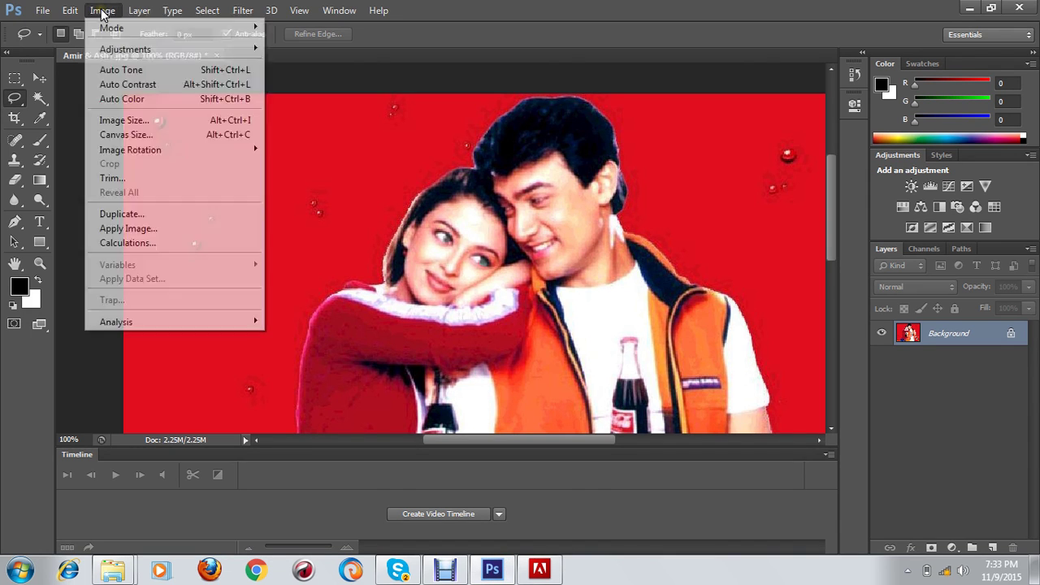
pyautogui.moveTo(114, 49)
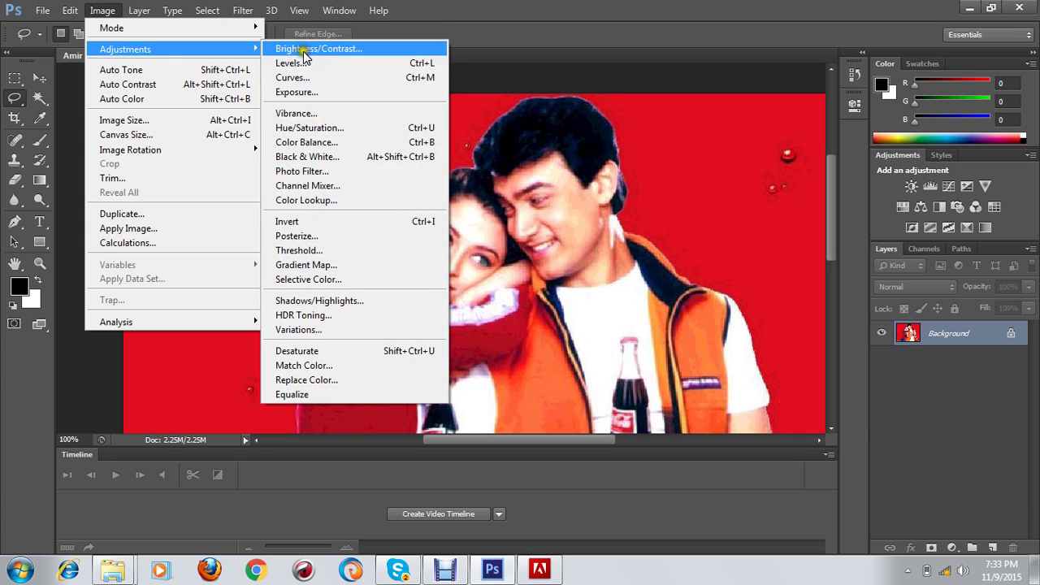
pyautogui.click(336, 202)
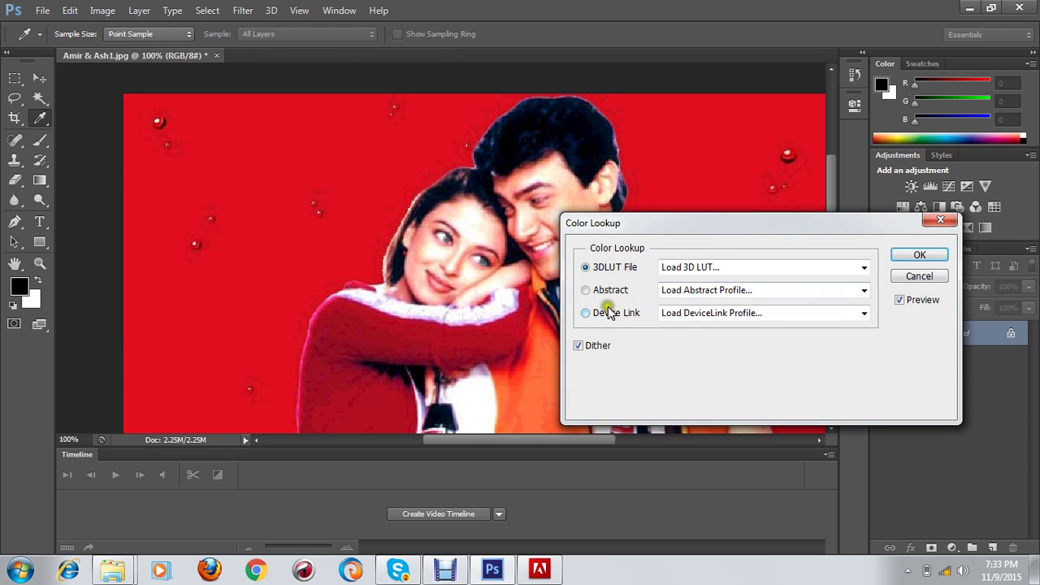
pyautogui.click(926, 255)
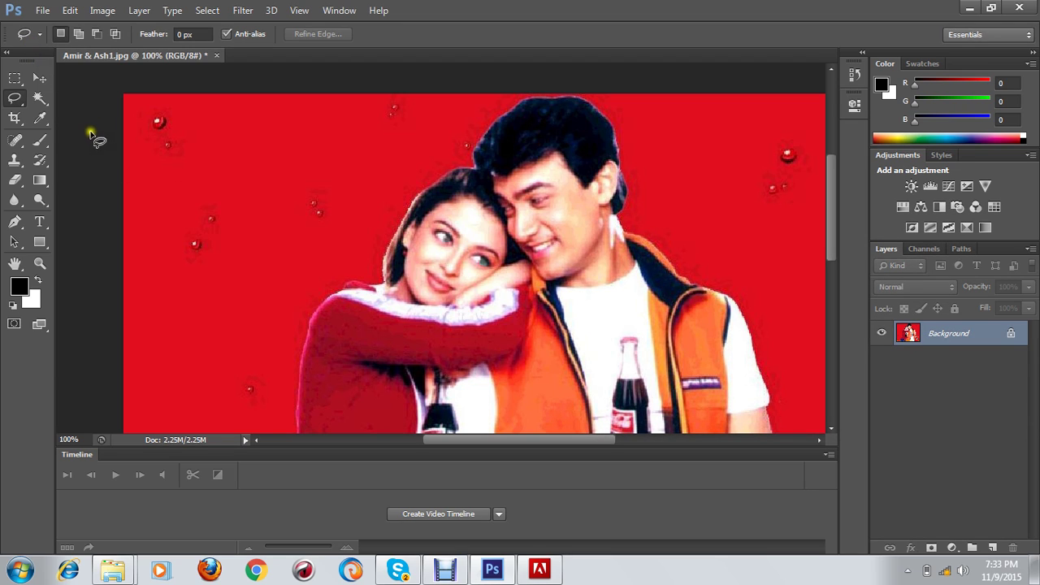
pyautogui.click(37, 80)
pyautogui.click(454, 575)
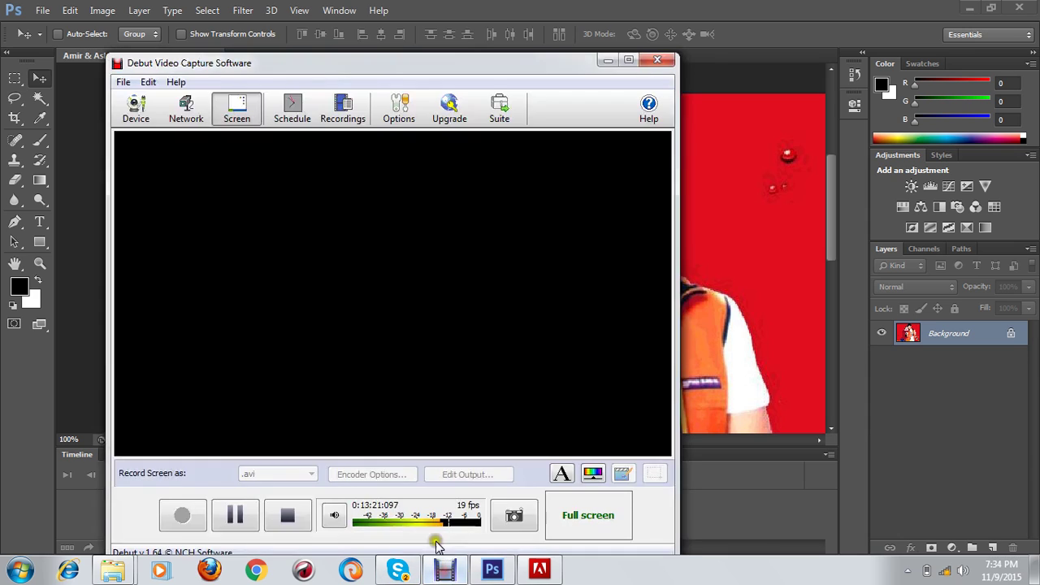